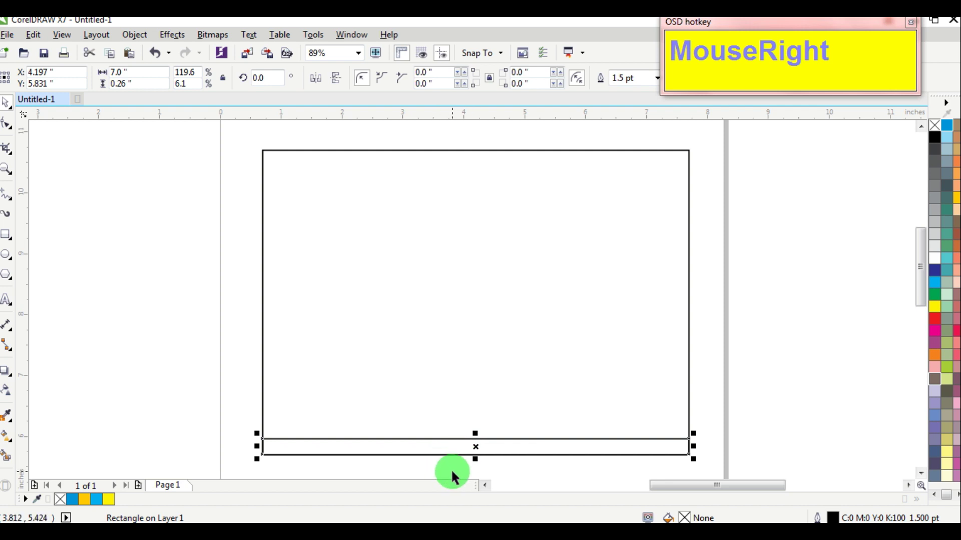
Fill the thin strip rectangle along the frame's lower edge with blue (C100 M20) and remove its outline
scroll(453, 463, "up", 2)
scroll(476, 433, "down", 4)
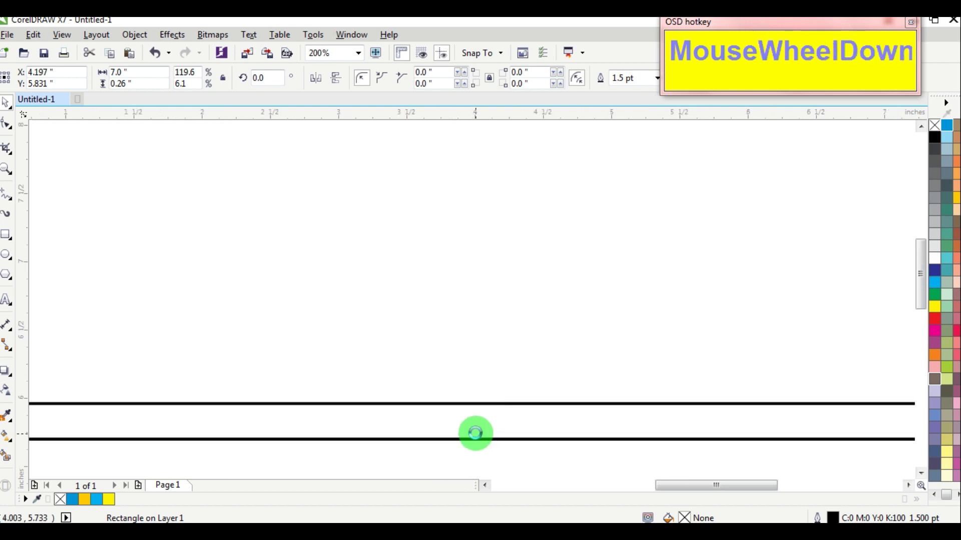
left_click(8, 166)
left_click_drag(358, 414, 611, 454)
left_click(5, 107)
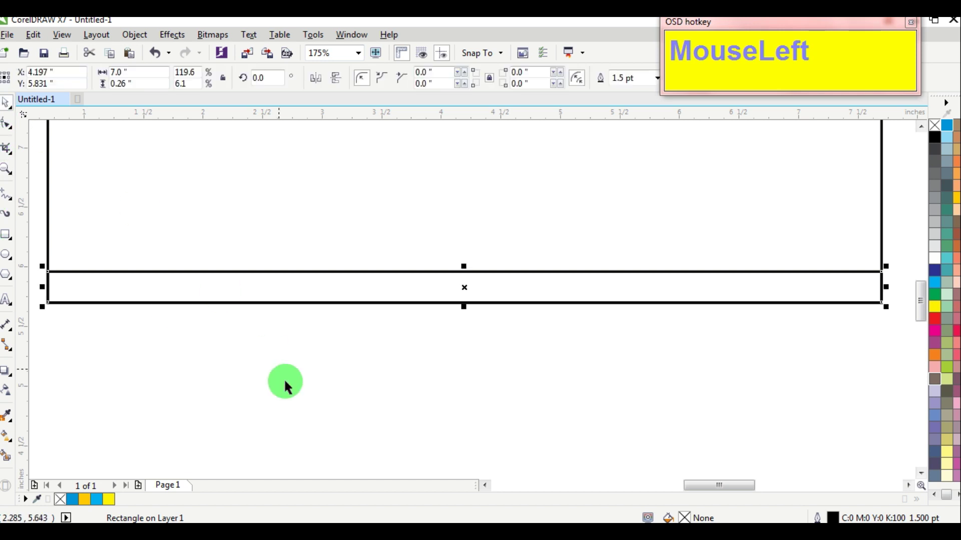
left_click(267, 299)
left_click(261, 274)
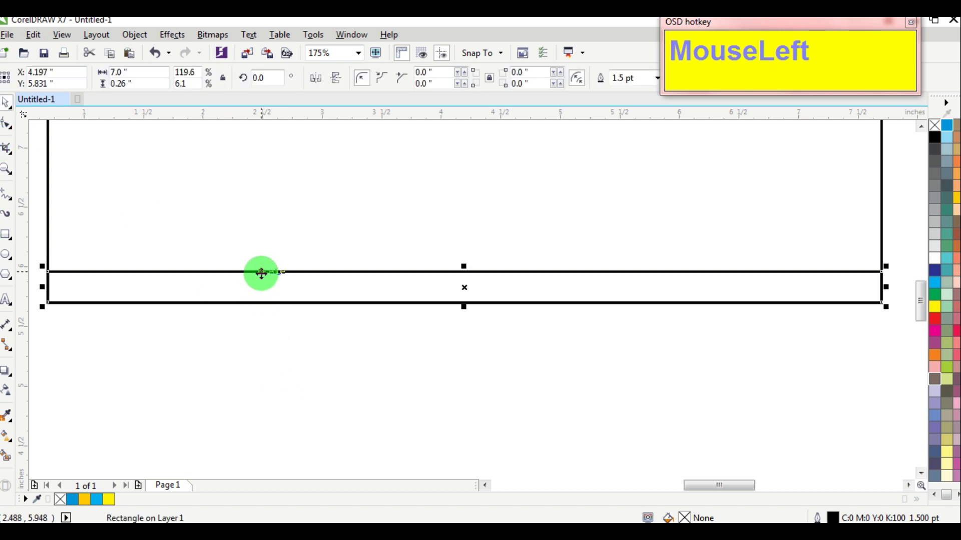
left_click(481, 251)
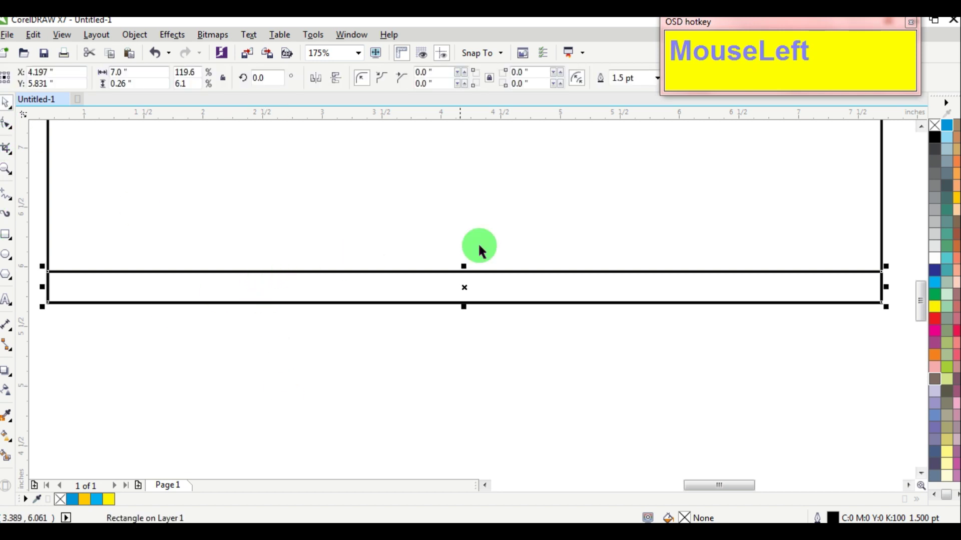
left_click(949, 129)
right_click(934, 125)
left_click(679, 390)
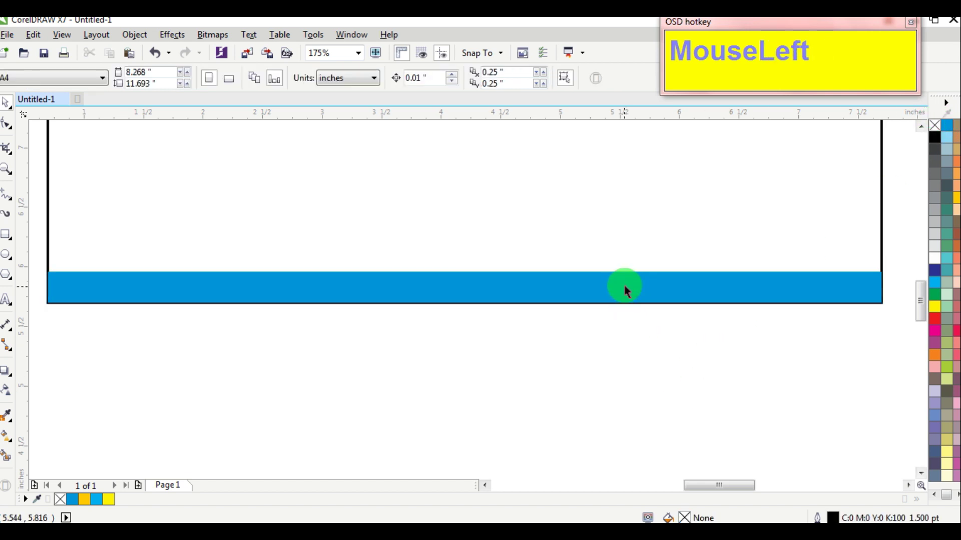
Apply a horizontal fountain fill to the strip, blue at both ends with a yellow colour stop at about 55%
left_click(627, 291)
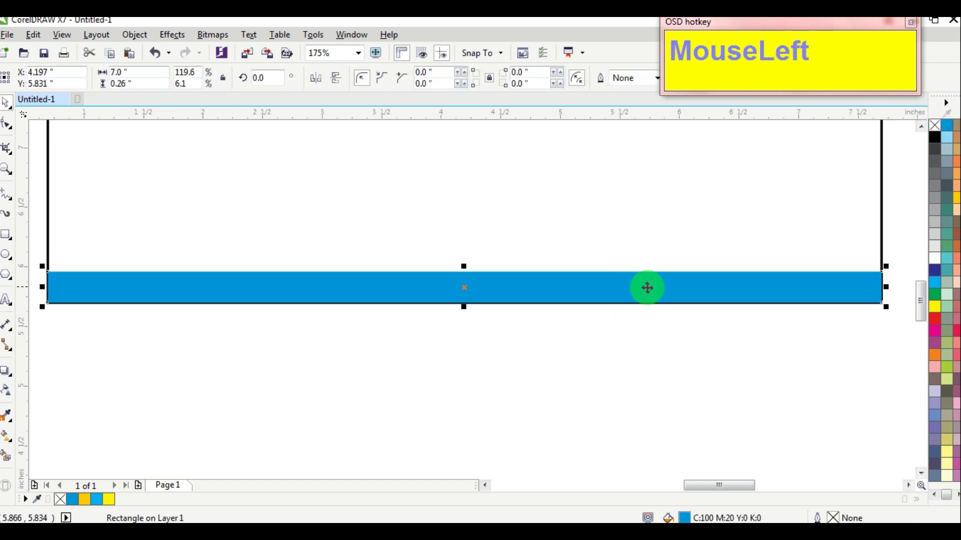
left_click(17, 420)
left_click_drag(50, 288, 868, 285)
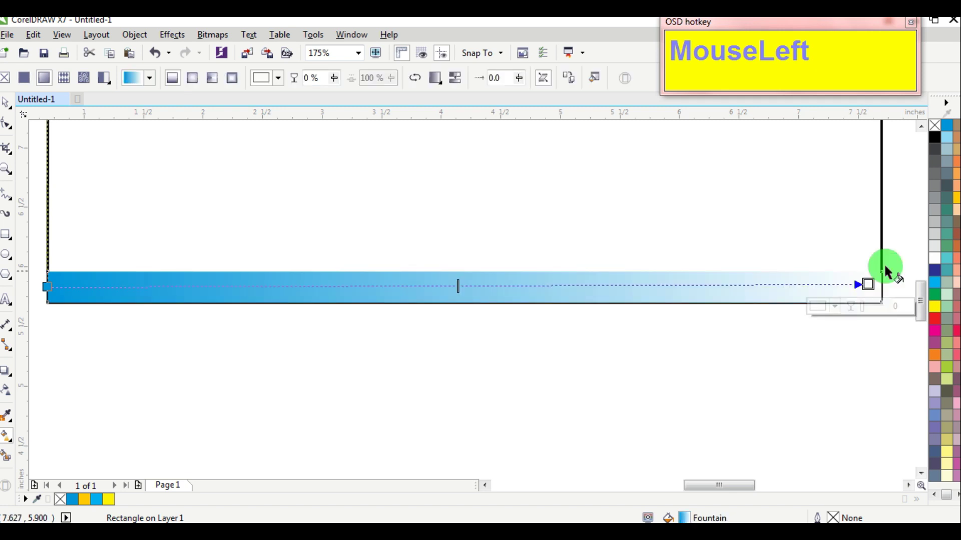
left_click(943, 144)
left_click_drag(955, 131, 498, 285)
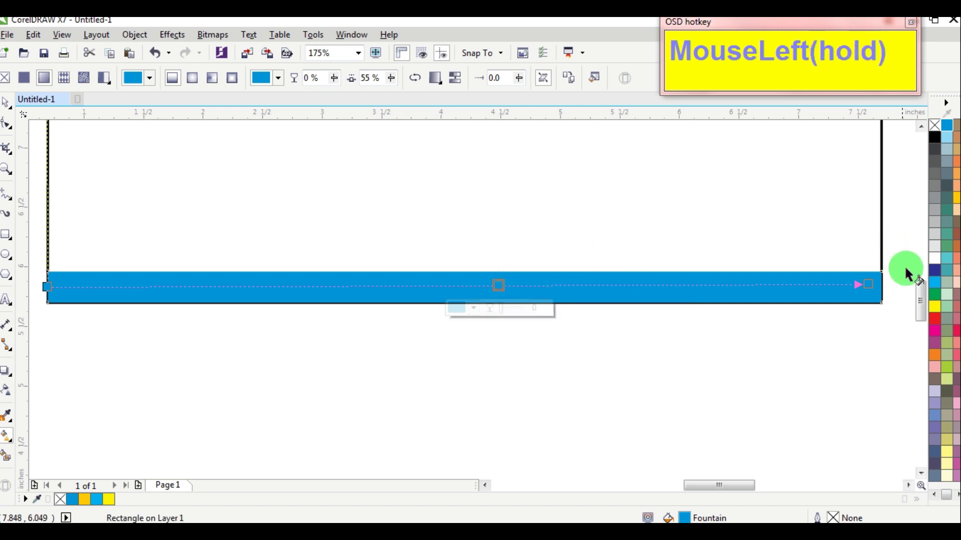
left_click(934, 306)
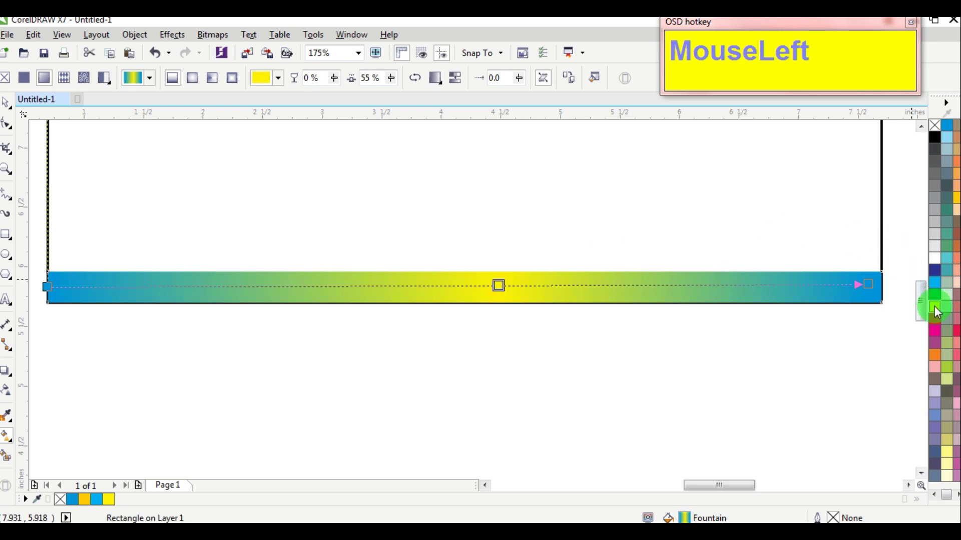
left_click(56, 106)
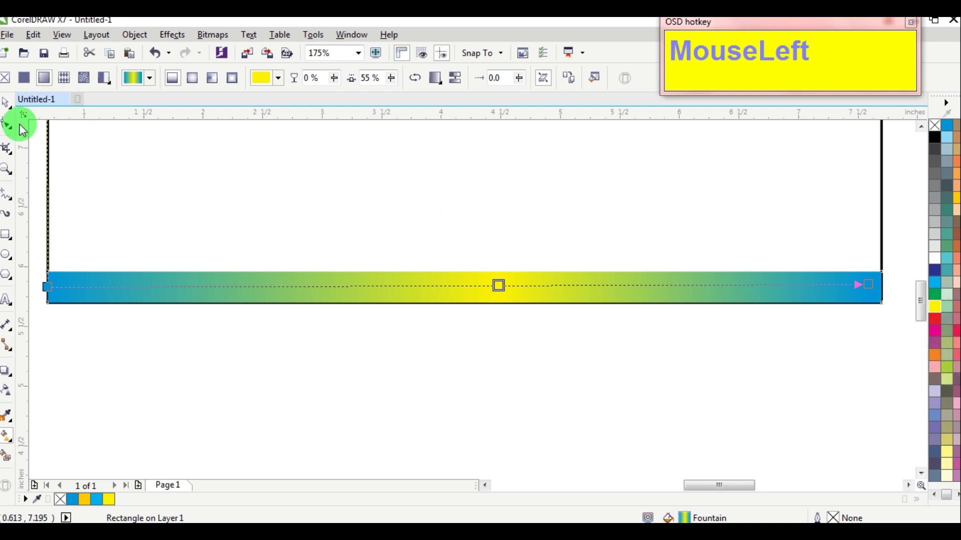
left_click(7, 105)
Lower the gradient strip's upper edge so that its height is about 0.222 inches
scroll(470, 276, "up", 2)
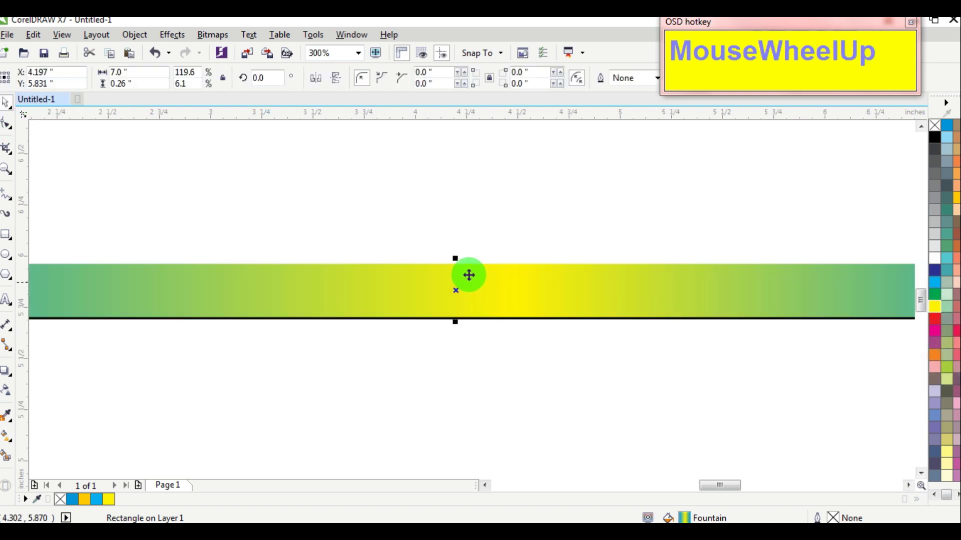
left_click_drag(454, 259, 467, 273)
scroll(482, 319, "down", 3)
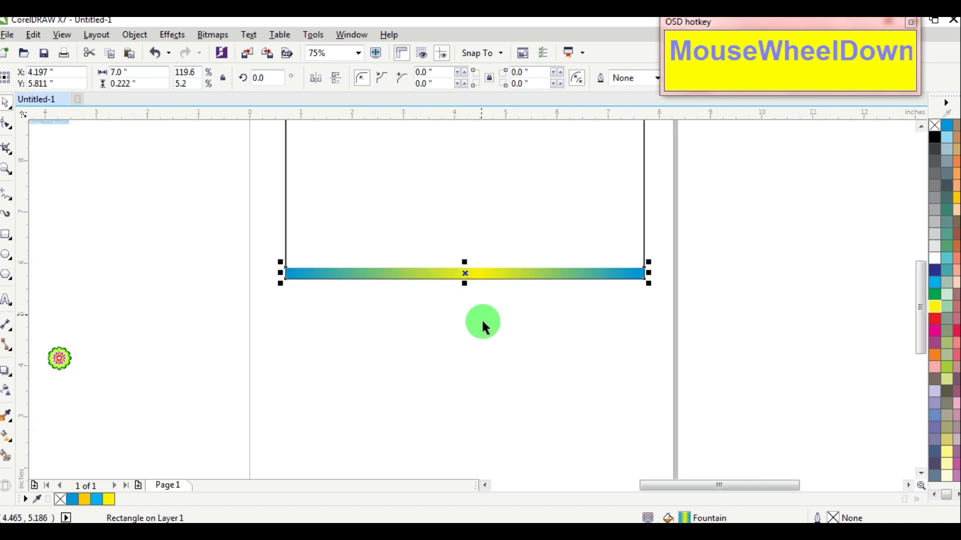
left_click(373, 294)
Draw a circle about 0.148 inches wide at the strip's upper-left corner with a cyan fill and golden-yellow outline
scroll(316, 266, "up", 4)
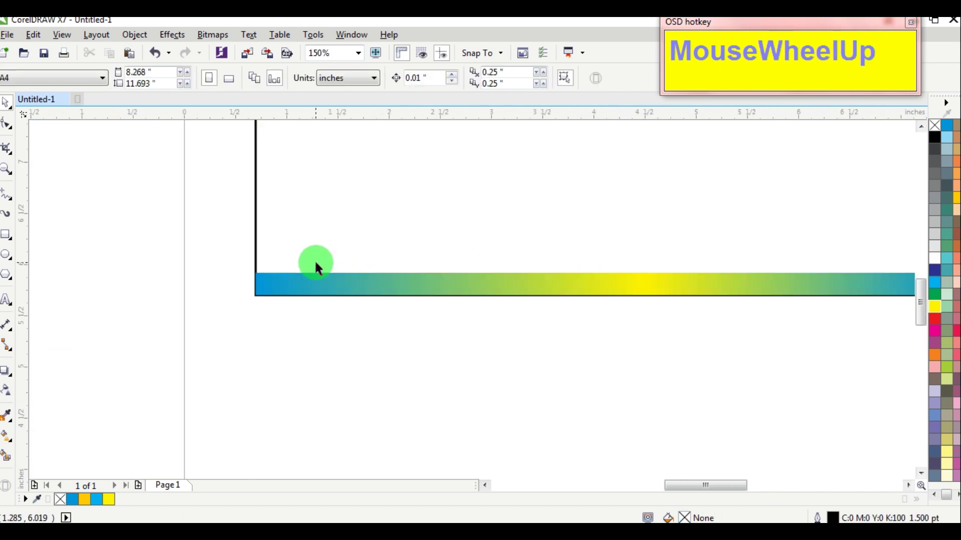
scroll(275, 278, "up", 1)
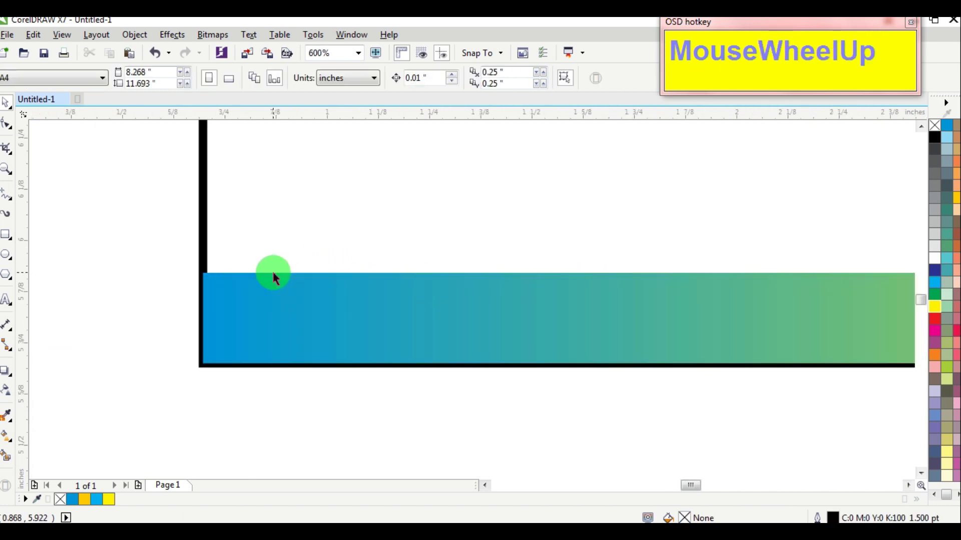
left_click(7, 254)
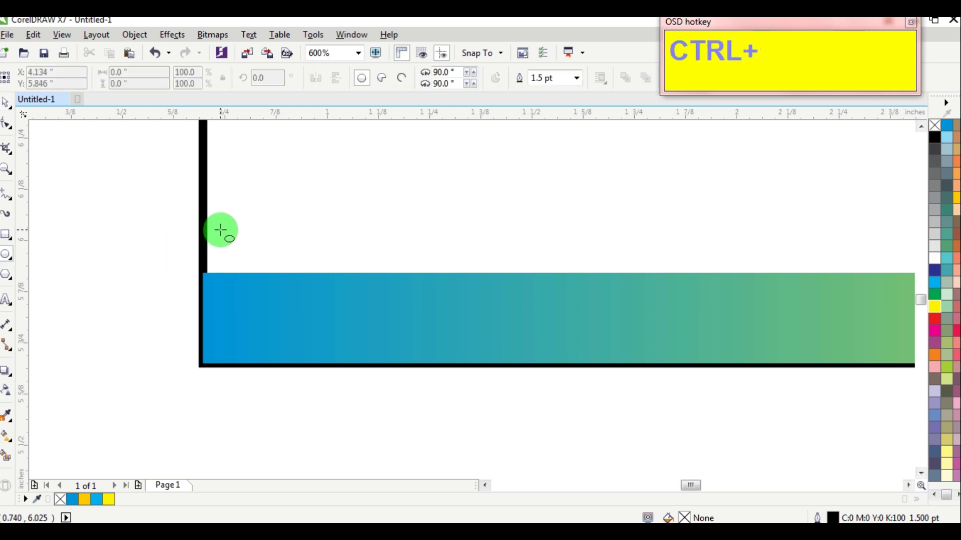
left_click_drag(221, 230, 276, 292)
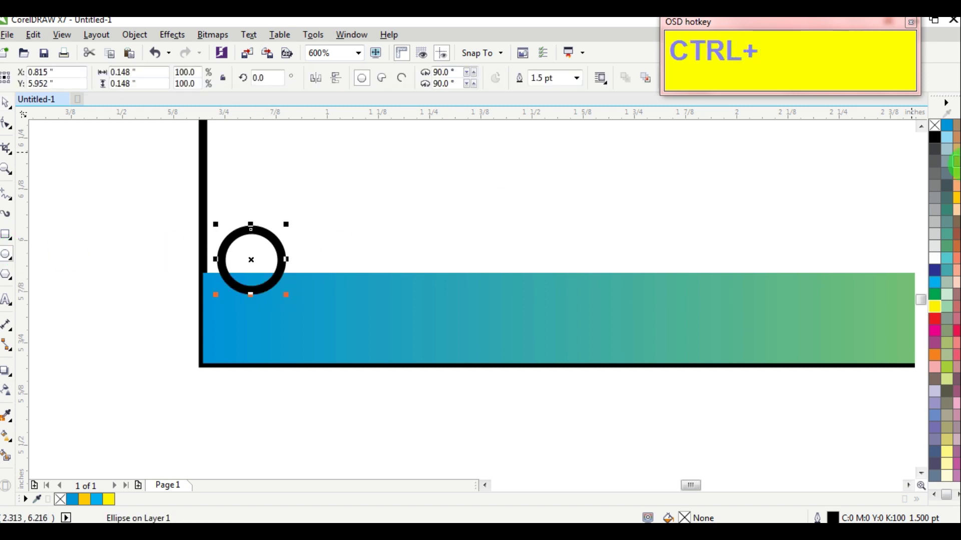
right_click(956, 205)
left_click(936, 284)
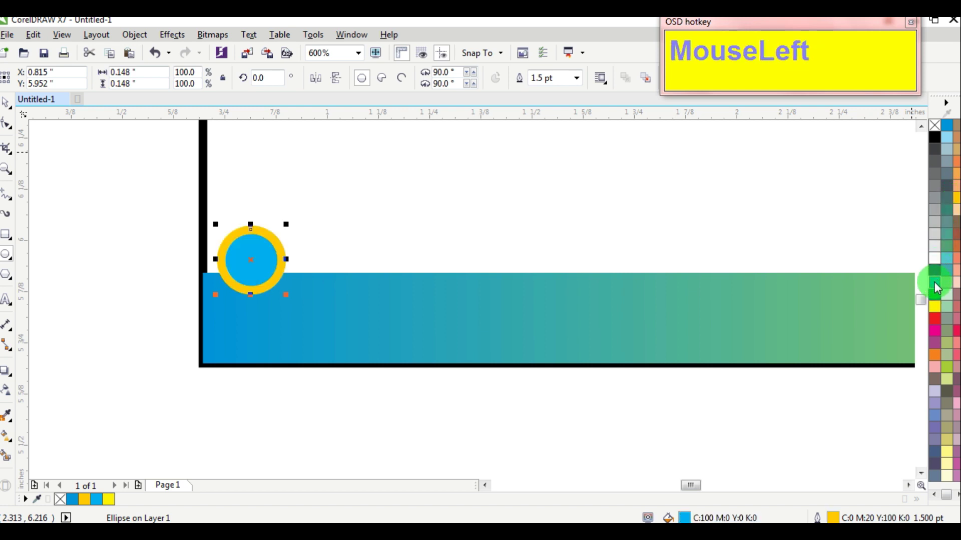
left_click(90, 186)
Enlarge the circle to about 0.167 inches and add a concentric copy about 0.09 inches wide with a pale yellow fill
scroll(380, 275, "down", 3)
scroll(385, 273, "up", 3)
left_click_drag(237, 266, 241, 263)
left_click_drag(277, 231, 294, 246)
scroll(283, 216, "up", 2)
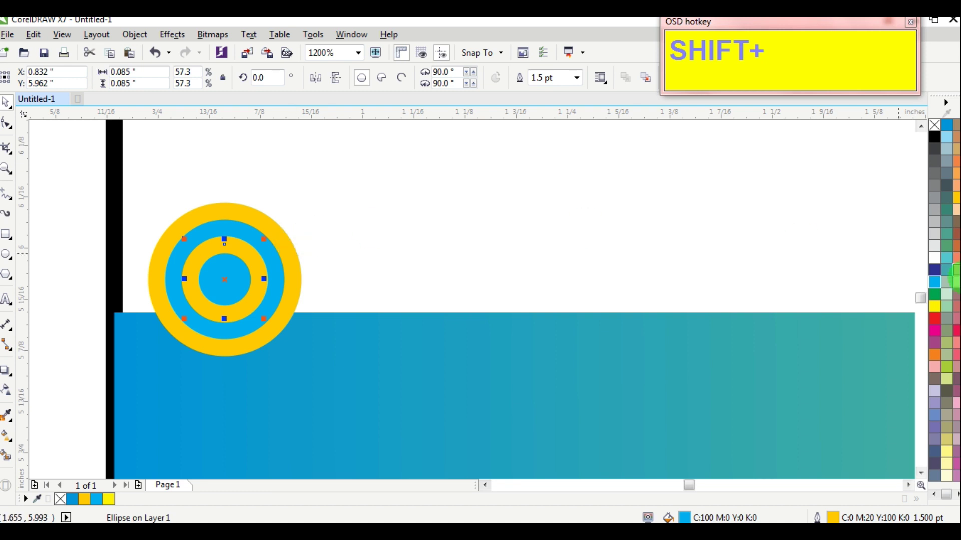
left_click(948, 455)
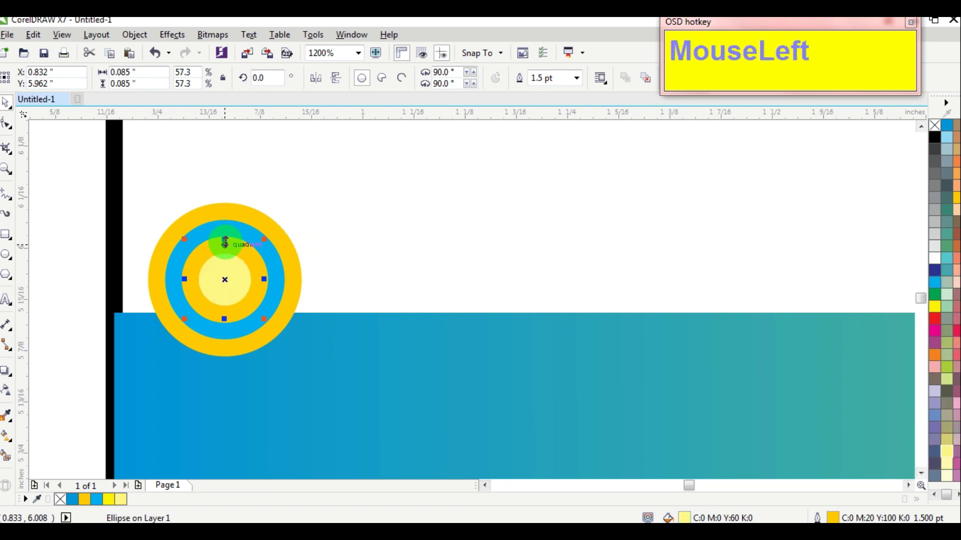
left_click_drag(266, 243, 270, 242)
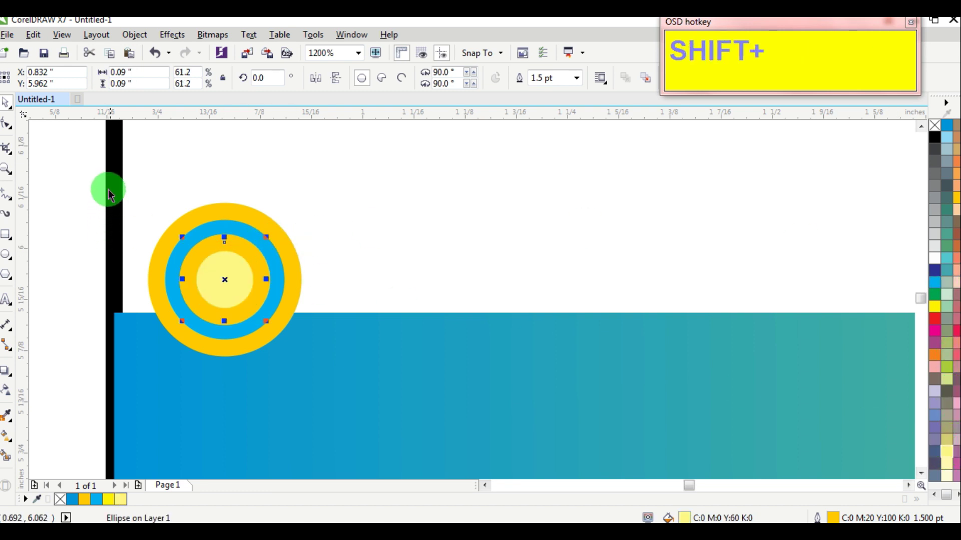
Group the two concentric circles and move the group left onto the frame's left edge, over the strip's corner
left_click_drag(73, 167, 351, 383)
right_click(279, 244)
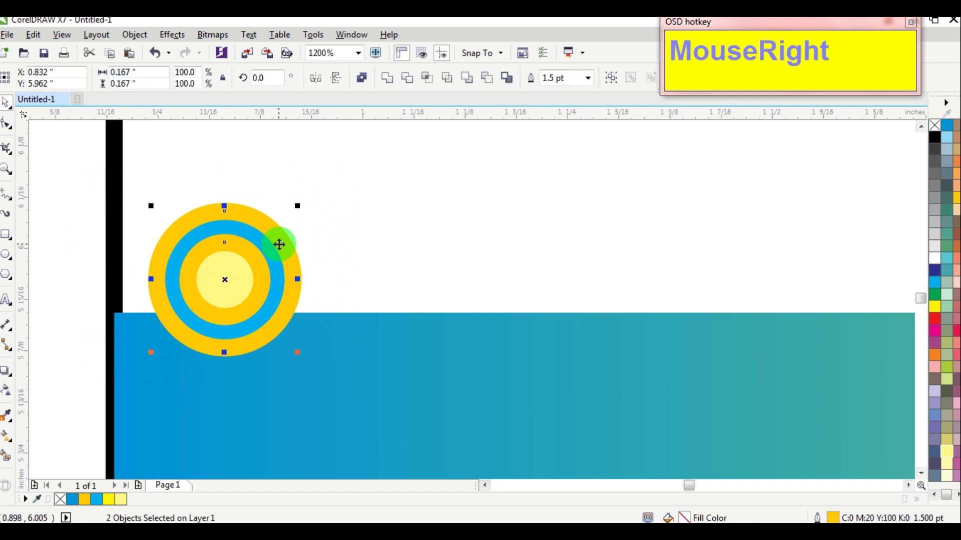
left_click(338, 291)
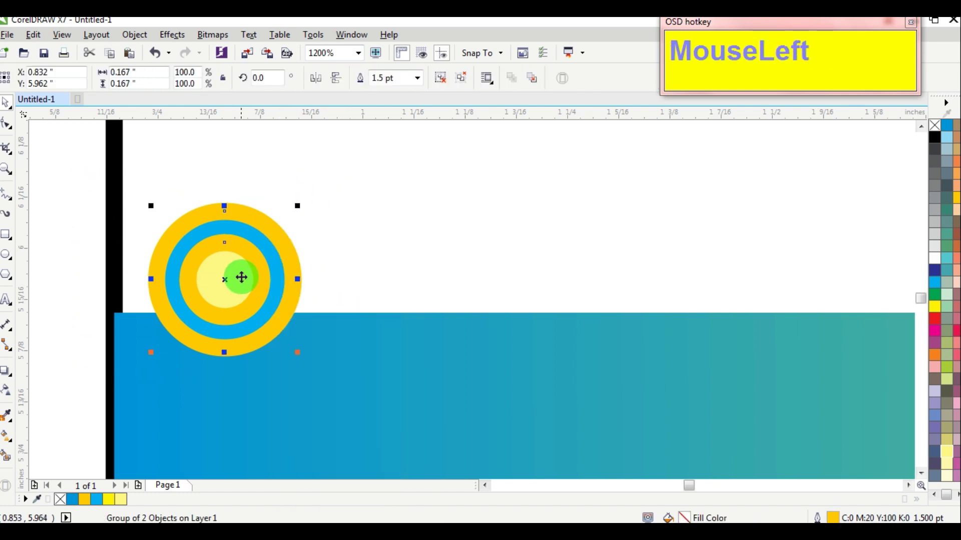
left_click_drag(240, 275, 171, 276)
Scale the ring group down to about 0.118 inches around its centre
scroll(171, 276, "down", 2)
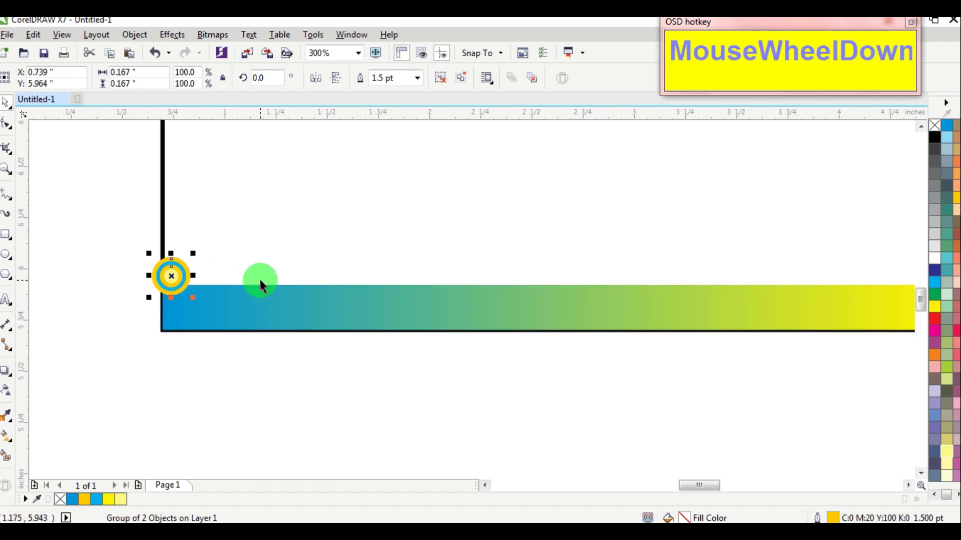
scroll(238, 281, "down", 2)
scroll(290, 265, "up", 3)
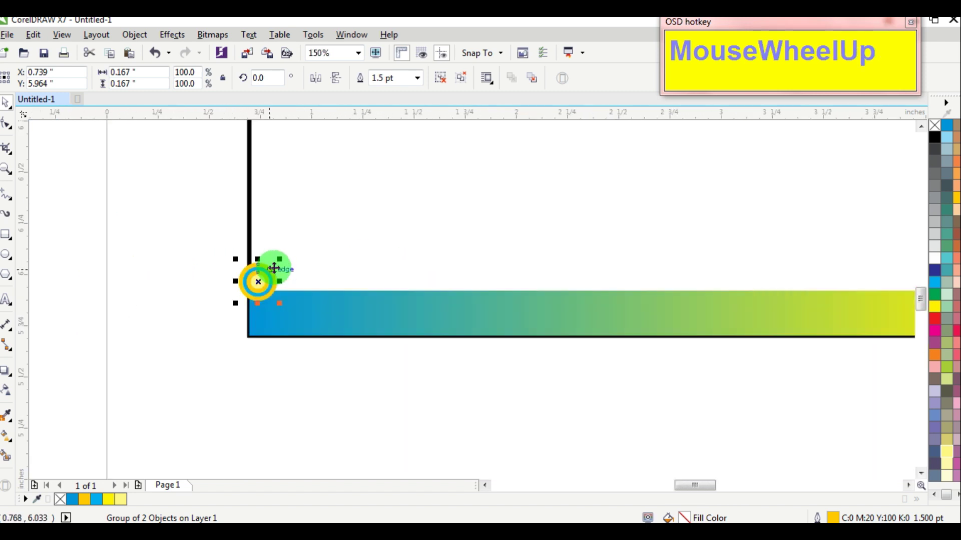
left_click_drag(274, 249, 248, 289)
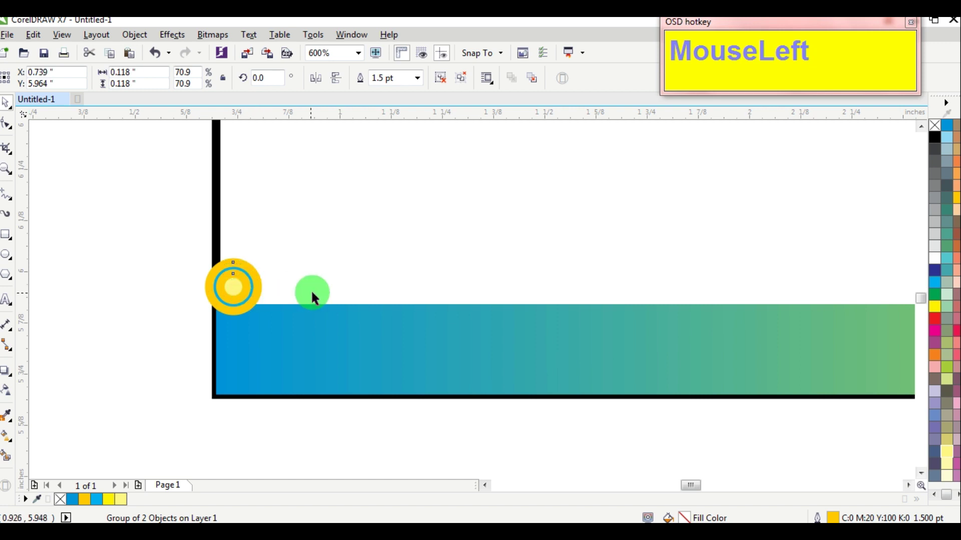
Use a relative position transformation to duplicate the ring rightward at 0.118-inch spacing, one copy at a time, into a row of 13
scroll(476, 283, "down", 3)
scroll(434, 285, "up", 1)
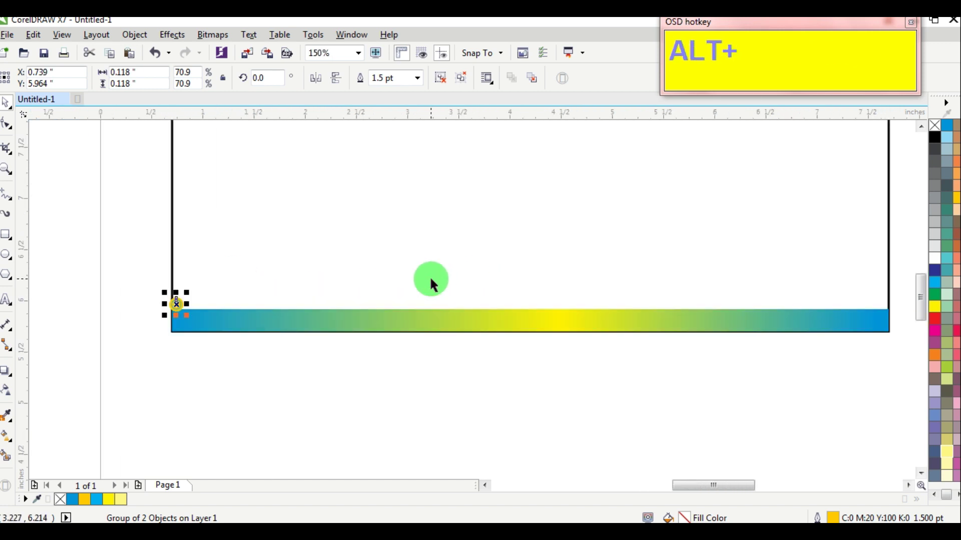
key("alt+F7")
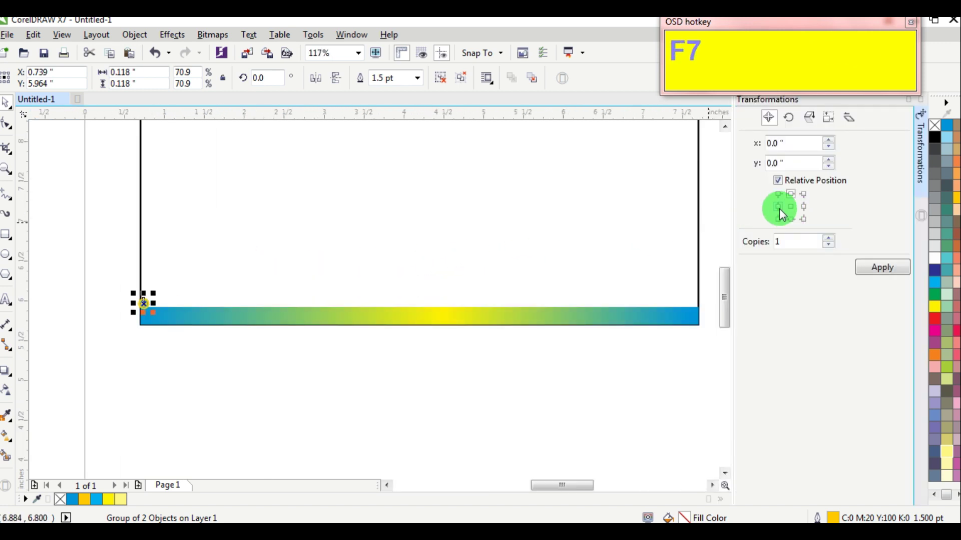
left_click(780, 207)
left_click(804, 208)
left_click(881, 267)
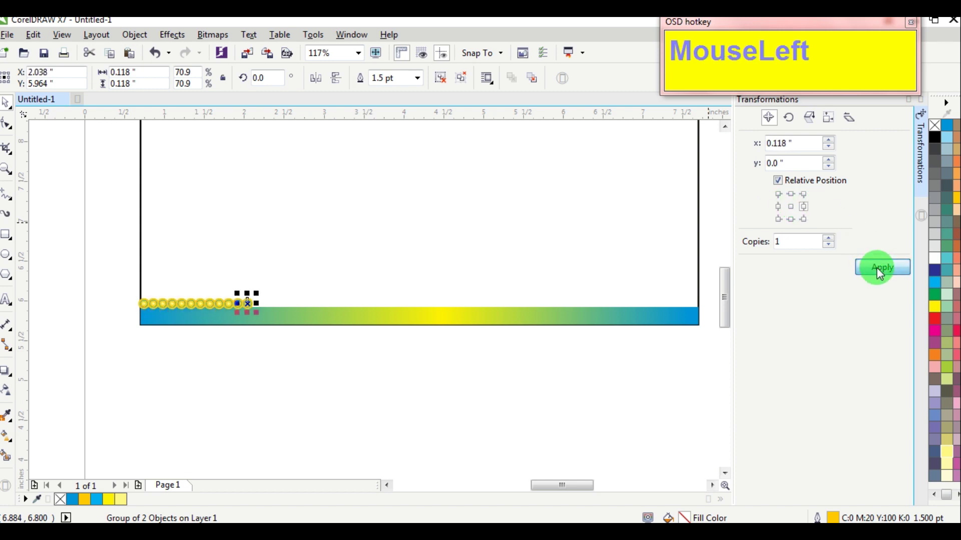
Duplicate the 13-ring row rightward at 1.535-inch offsets past the strip's end, and delete the five rings outside the frame
left_click_drag(100, 265, 332, 328)
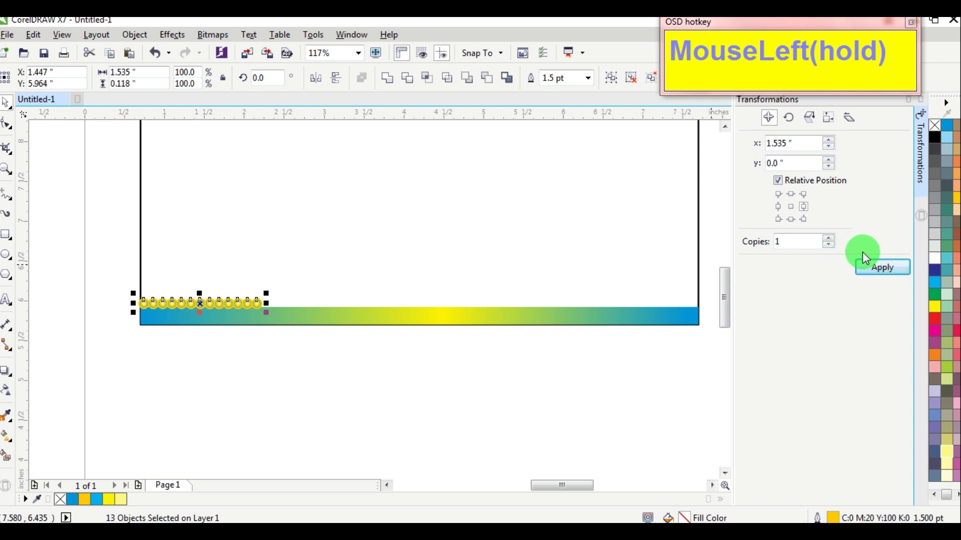
left_click_drag(870, 271, 719, 485)
left_click(713, 486)
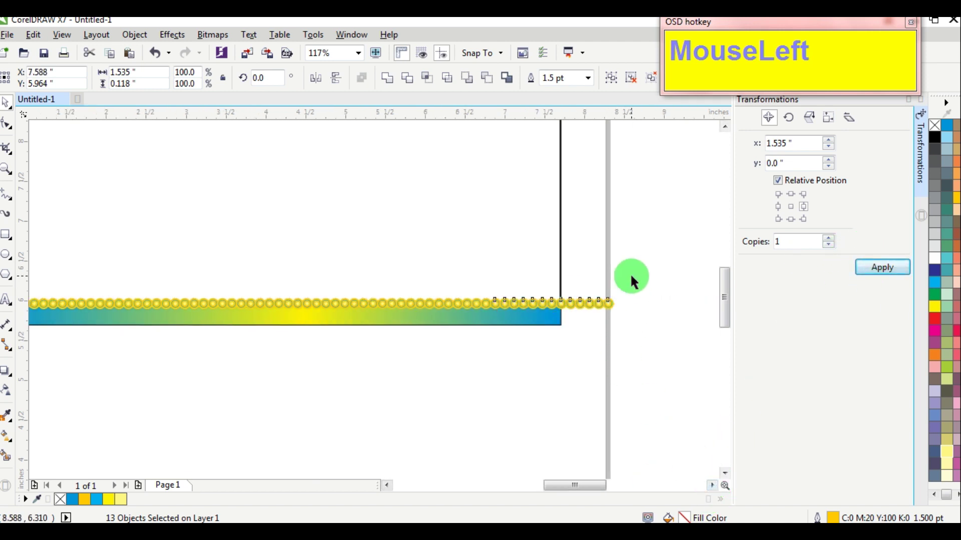
left_click_drag(645, 262, 565, 338)
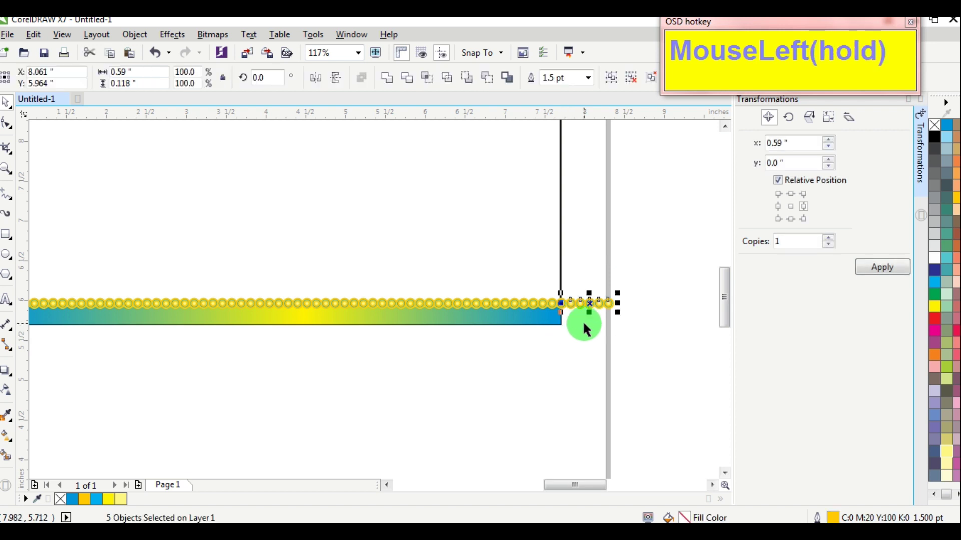
key("Delete")
Select all the rings along the strip and group them into one border row
scroll(560, 315, "down", 3)
left_click_drag(618, 283, 236, 315)
scroll(321, 304, "up", 3)
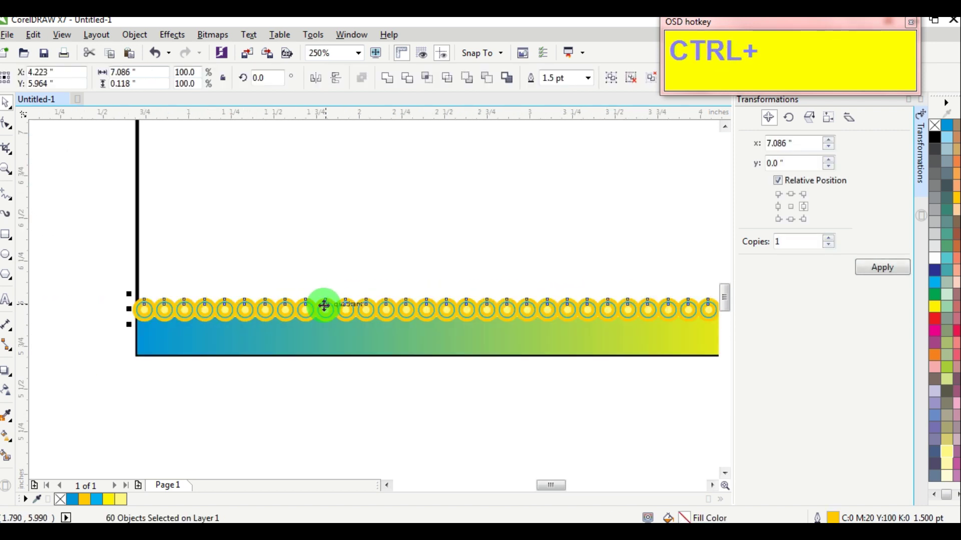
key("ctrl+g")
Nudge the grouped ring row to a net 0.02 inches left and 0.02 inches down against the strip, and deselect it
key("Right")
key("Right")
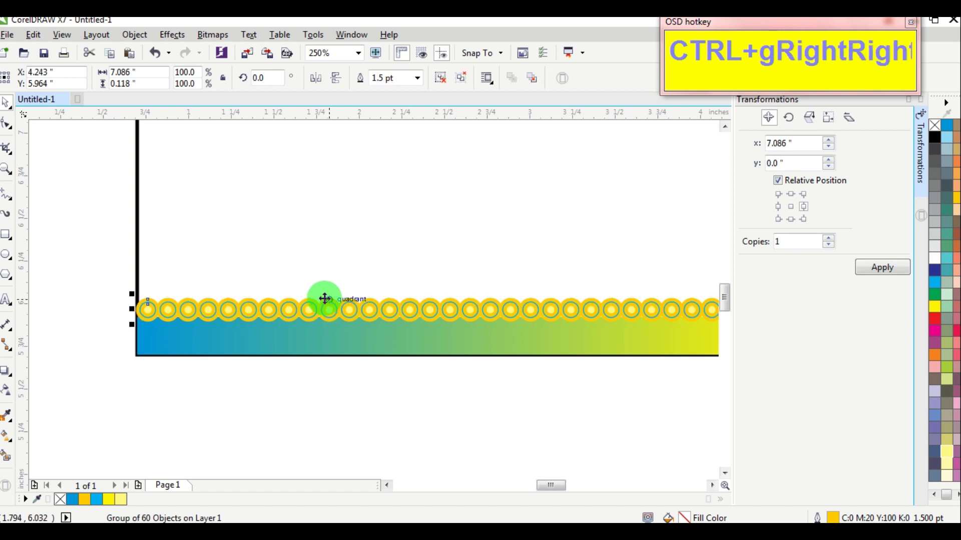
key("Left")
key("Left")
key("Left")
key("Left")
key("Up")
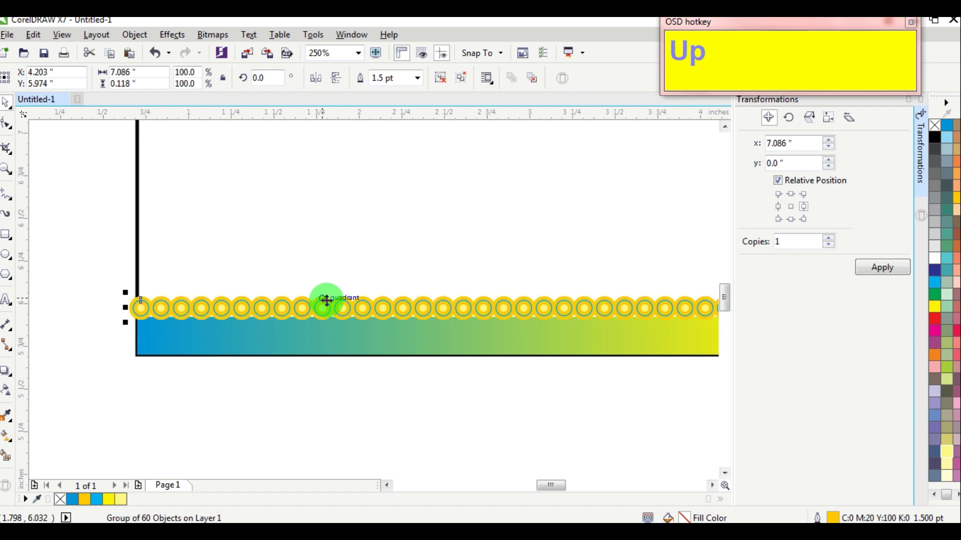
key("Down")
key("Down")
key("Down")
left_click(448, 400)
scroll(520, 383, "down", 2)
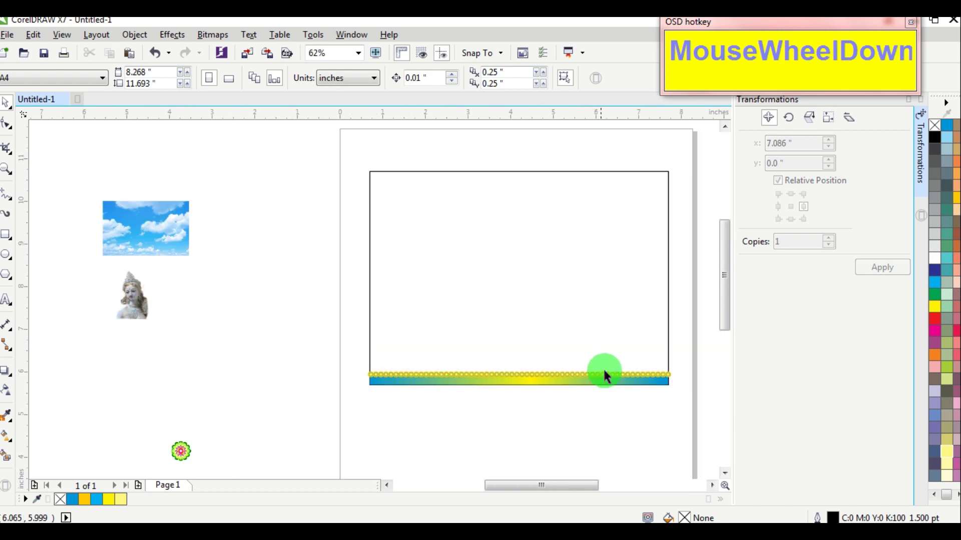
Move the green flower image to the left end of the ring row, just above it, and scale it down to about 0.103 inches wide
scroll(632, 375, "up", 1)
scroll(549, 348, "down", 1)
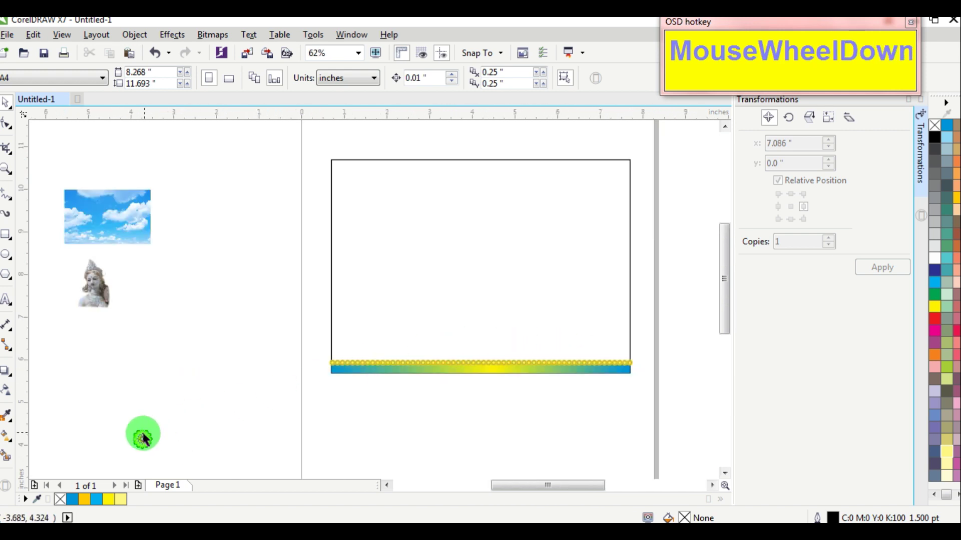
left_click_drag(142, 436, 354, 351)
scroll(354, 350, "up", 2)
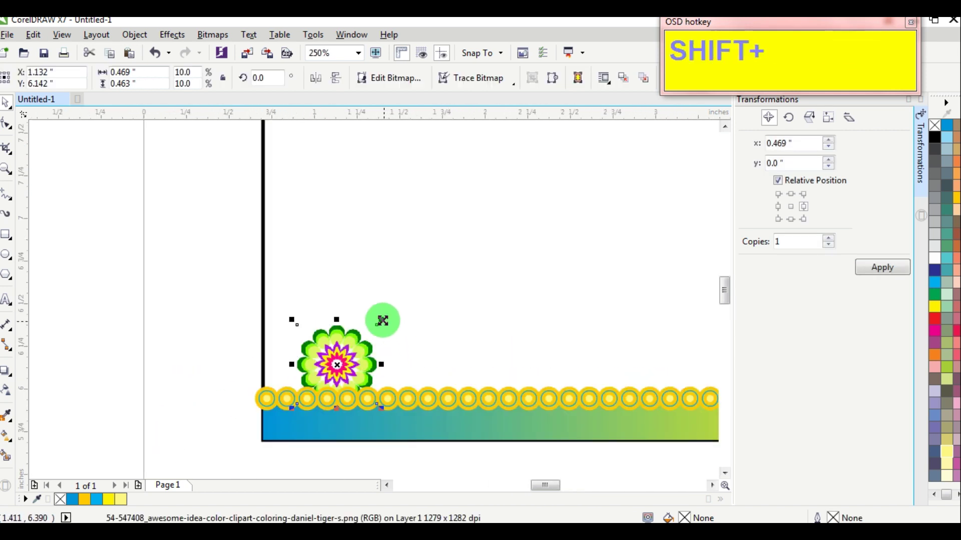
left_click_drag(381, 321, 383, 352)
scroll(326, 397, "up", 2)
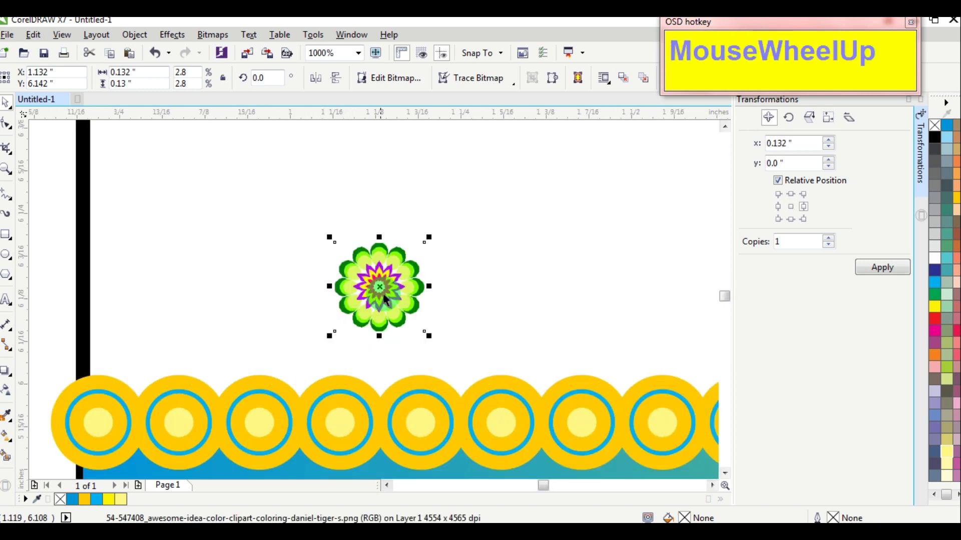
left_click_drag(375, 279, 146, 347)
left_click_drag(203, 299, 180, 313)
left_click(75, 348)
scroll(171, 344, "down", 2)
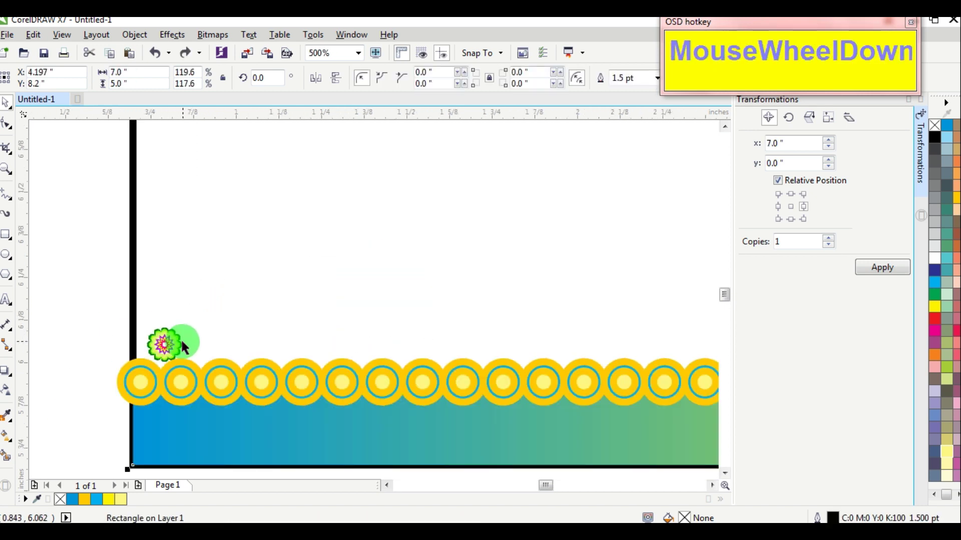
left_click(118, 343)
scroll(172, 333, "up", 2)
left_click(112, 333)
left_click_drag(113, 332, 26, 333)
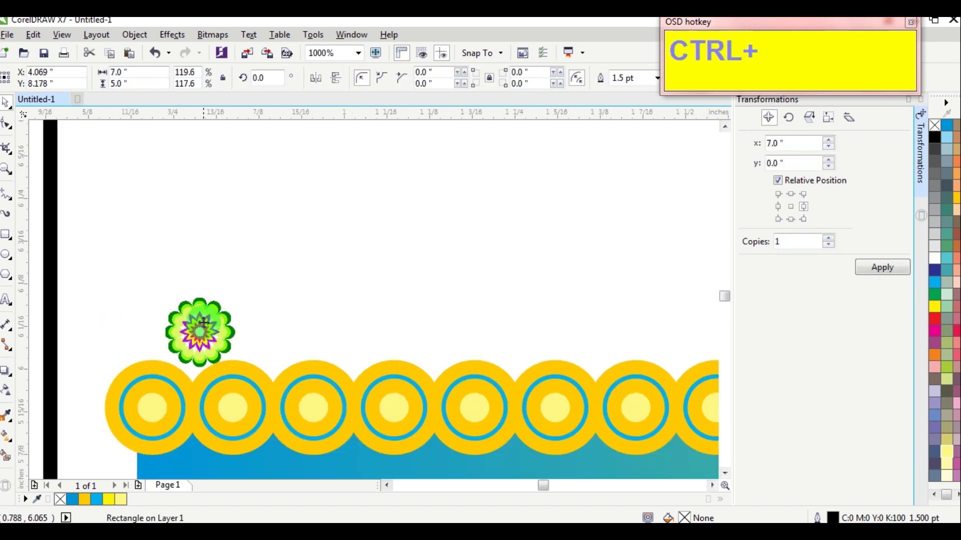
key("ctrl+z")
Enlarge the flower to about 0.149 inches wide and seat it behind the first two rings, inside the frame's left edge
left_click_drag(77, 246, 263, 370)
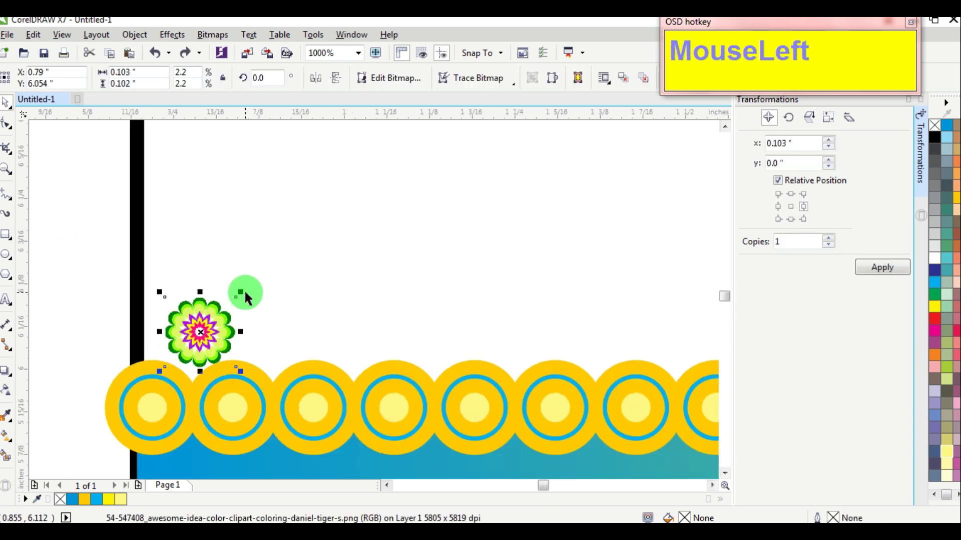
left_click_drag(240, 293, 267, 267)
left_click_drag(214, 318, 197, 346)
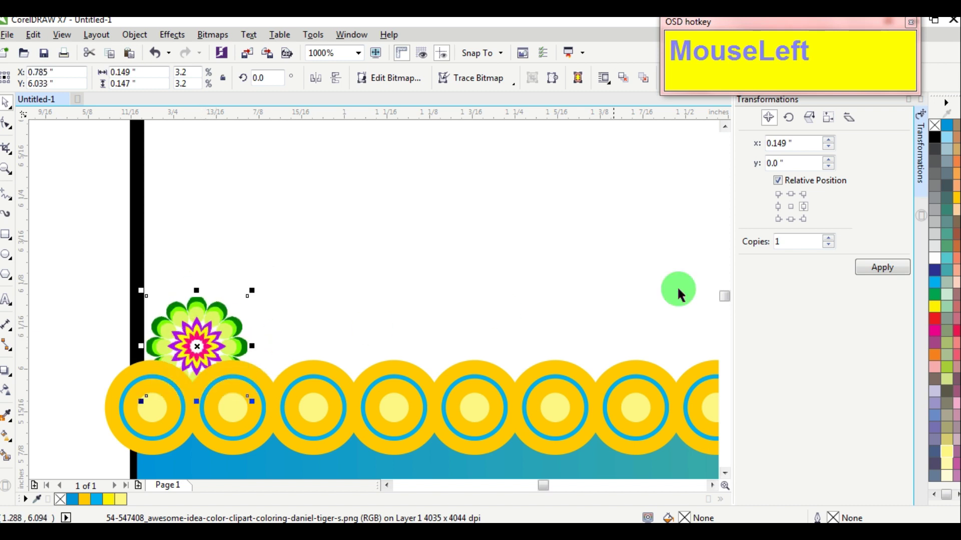
Use a relative position transformation to duplicate the flower rightward at 0.149-inch spacing, one copy at a time, into a row of 17
left_click(883, 268)
left_click(882, 267)
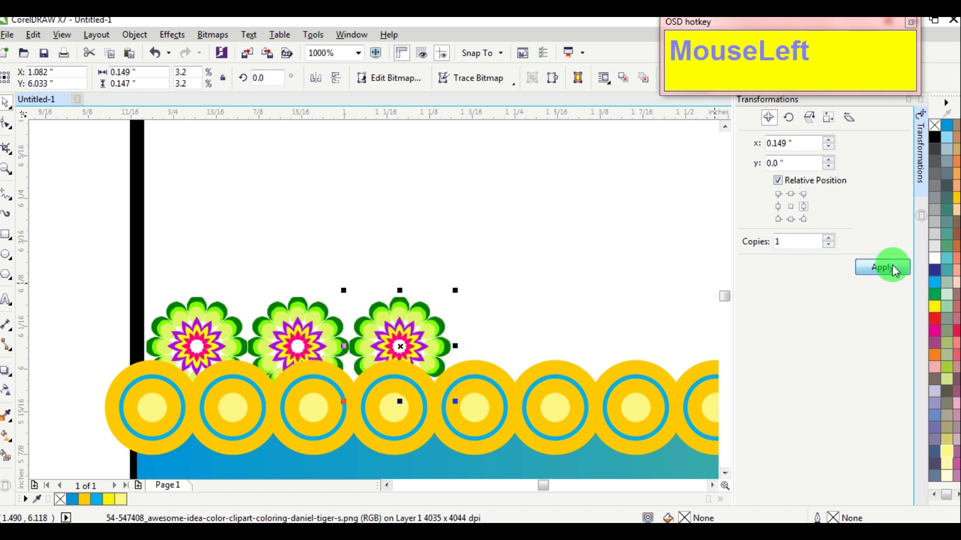
left_click(883, 267)
left_click(882, 267)
scroll(514, 332, "down", 3)
scroll(516, 336, "down", 2)
scroll(549, 332, "up", 1)
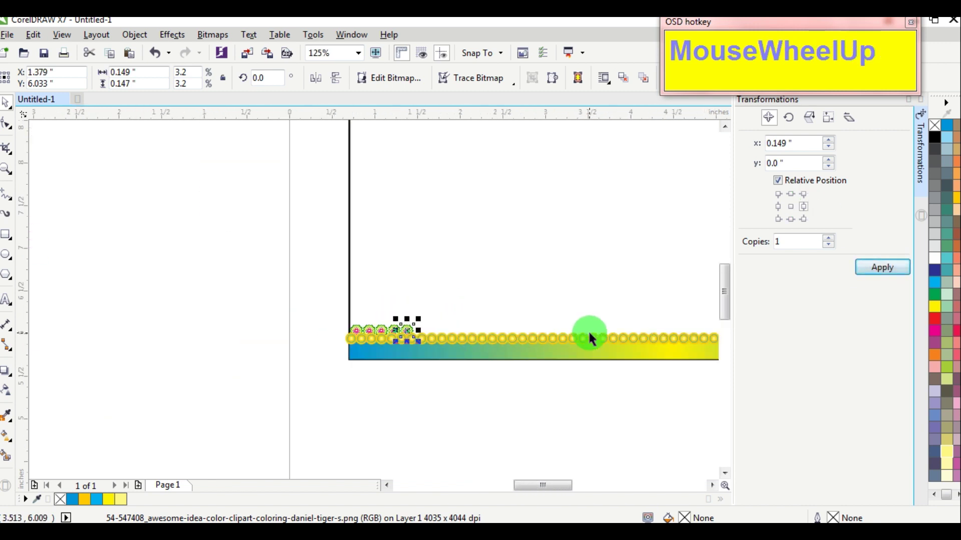
left_click(885, 268)
left_click(888, 267)
left_click(889, 269)
left_click(891, 272)
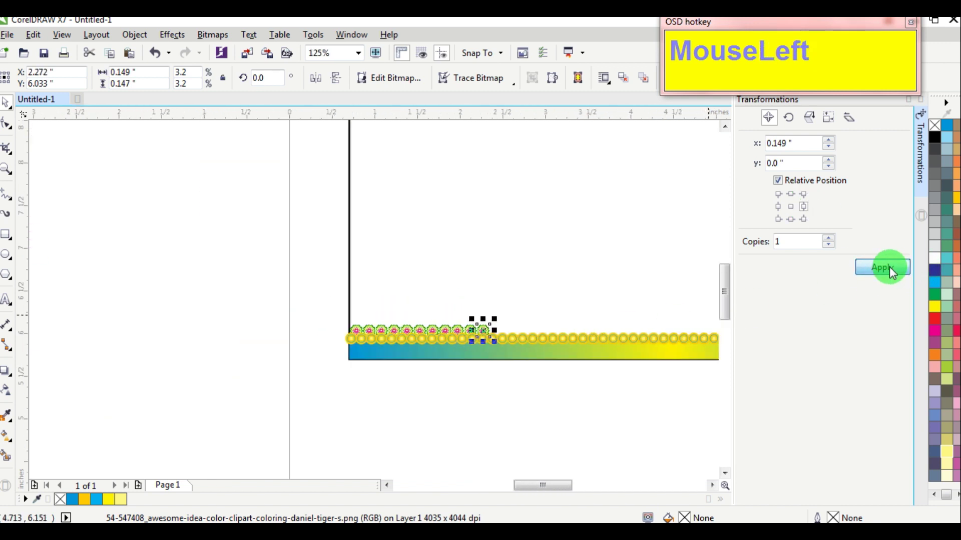
Duplicate the 17-flower row rightward twice at 2.528-inch offsets, and delete the three flowers lying completely outside the frame
left_click_drag(273, 298, 620, 335)
left_click(876, 268)
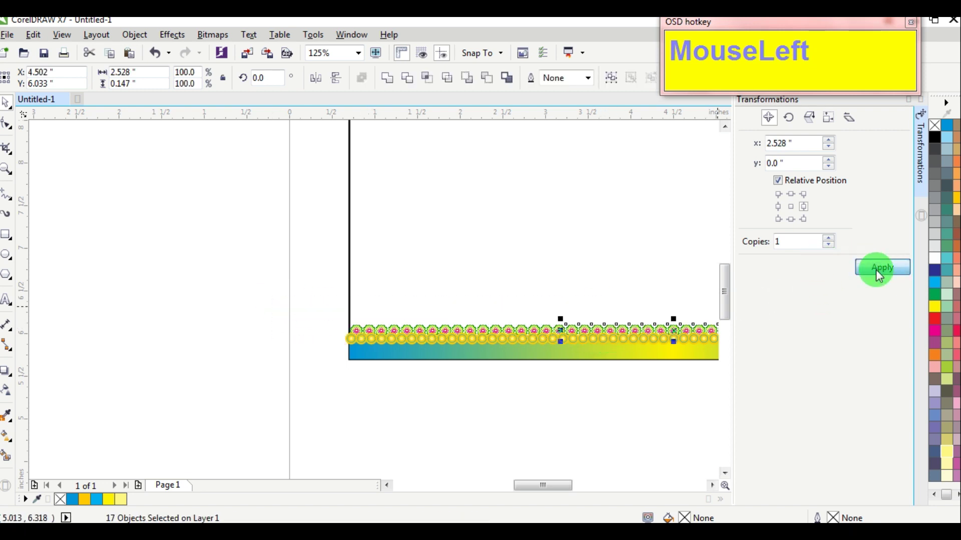
left_click(712, 487)
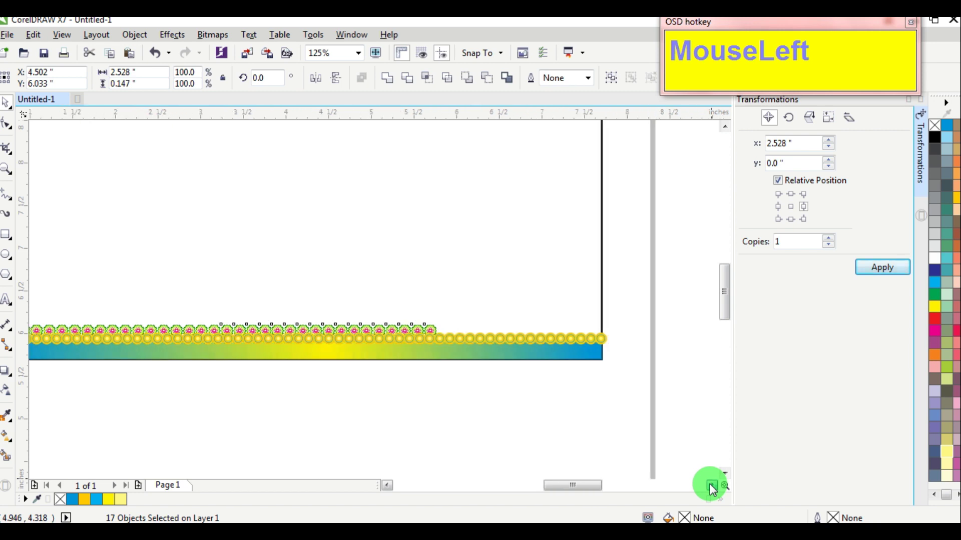
left_click(886, 270)
left_click(620, 293)
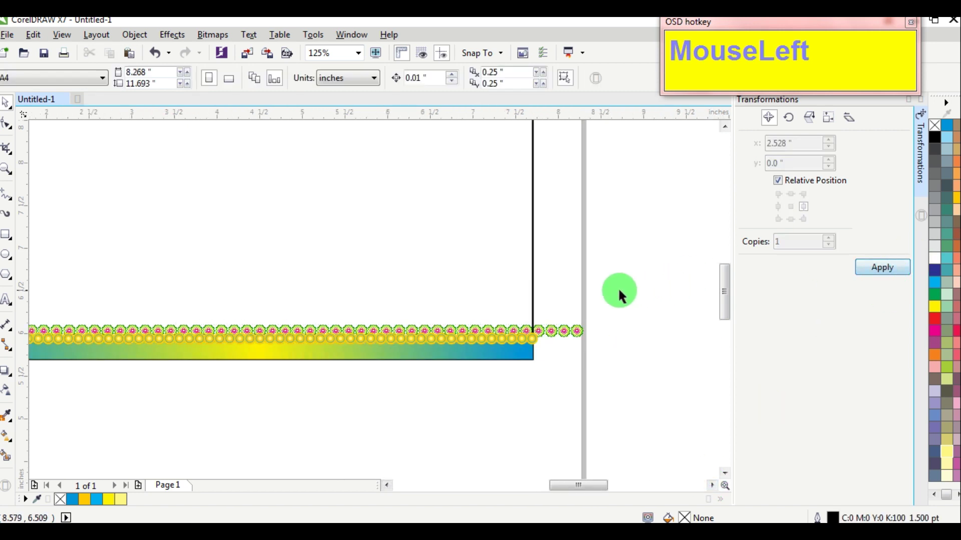
left_click_drag(554, 369, 549, 367)
key("Delete")
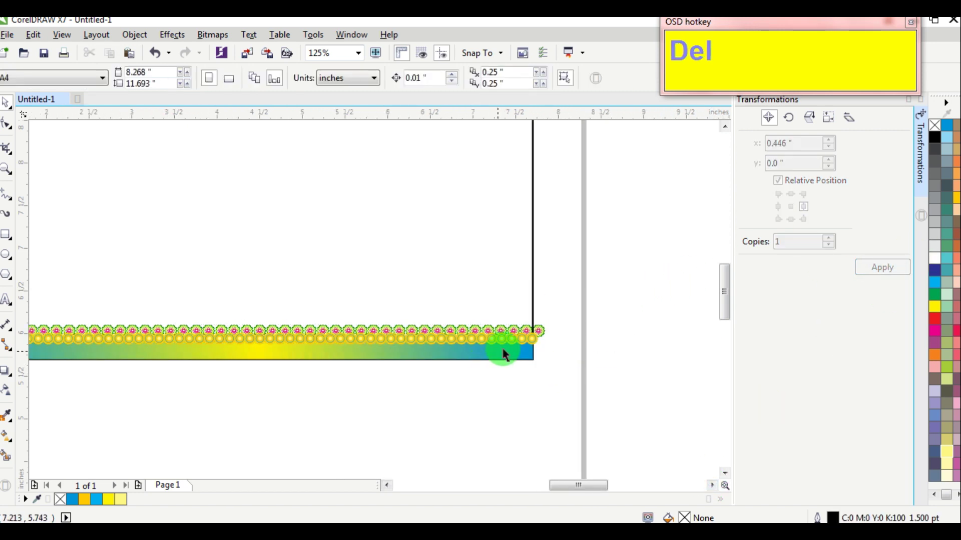
Select all the flowers along the ring row and group them into one row
scroll(548, 330, "down", 2)
scroll(515, 325, "up", 2)
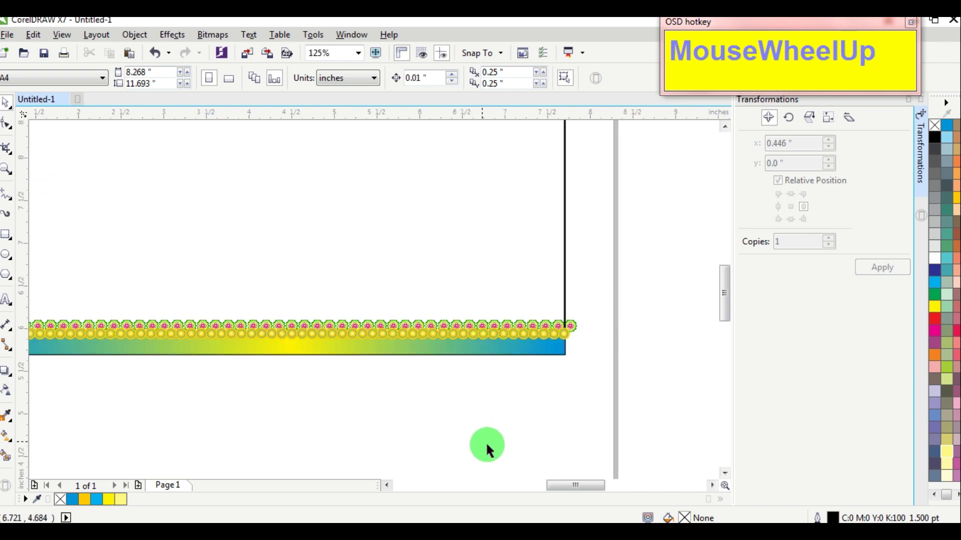
scroll(596, 326, "down", 2)
left_click_drag(604, 326, 208, 376)
scroll(232, 371, "up", 4)
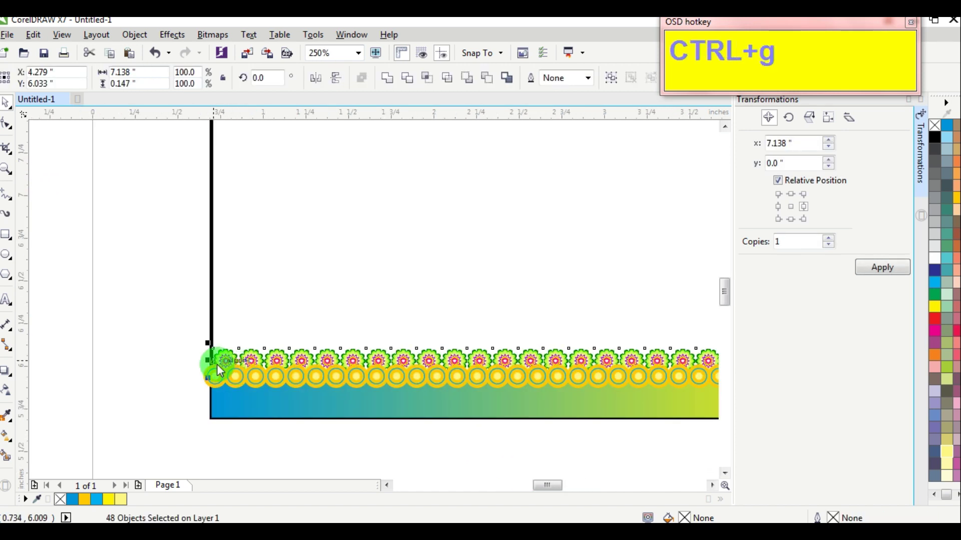
key("ctrl+g")
Undo the trial stretch of the flower row past the frame's left edge and ungroup the flowers
scroll(215, 362, "up", 4)
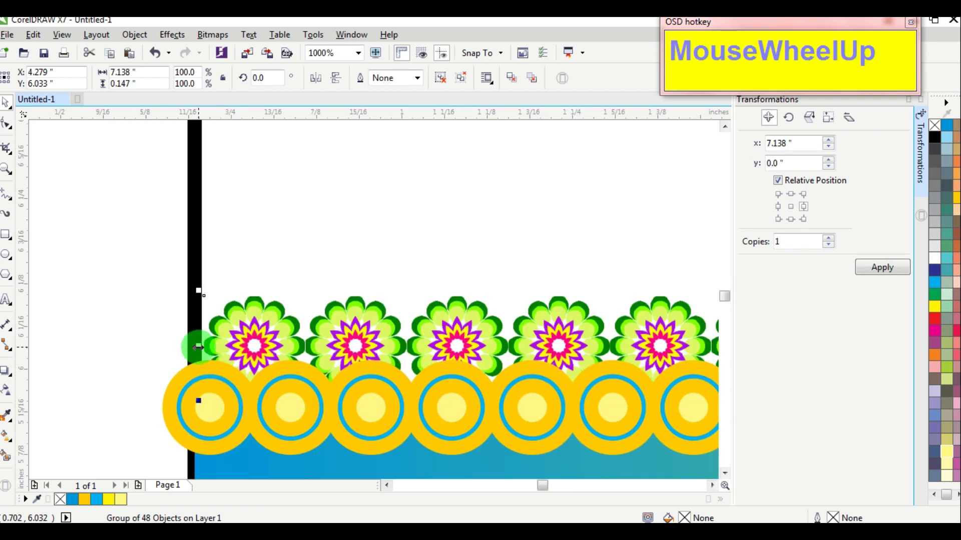
left_click_drag(197, 346, 141, 344)
key("ctrl+z")
scroll(188, 350, "down", 4)
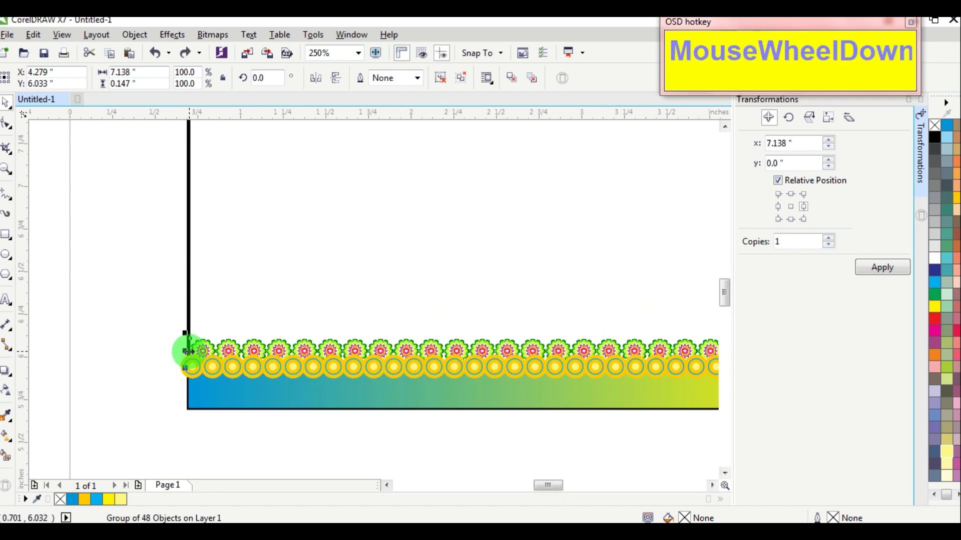
left_click(223, 412)
scroll(204, 361, "up", 2)
left_click(215, 337, "ctrl")
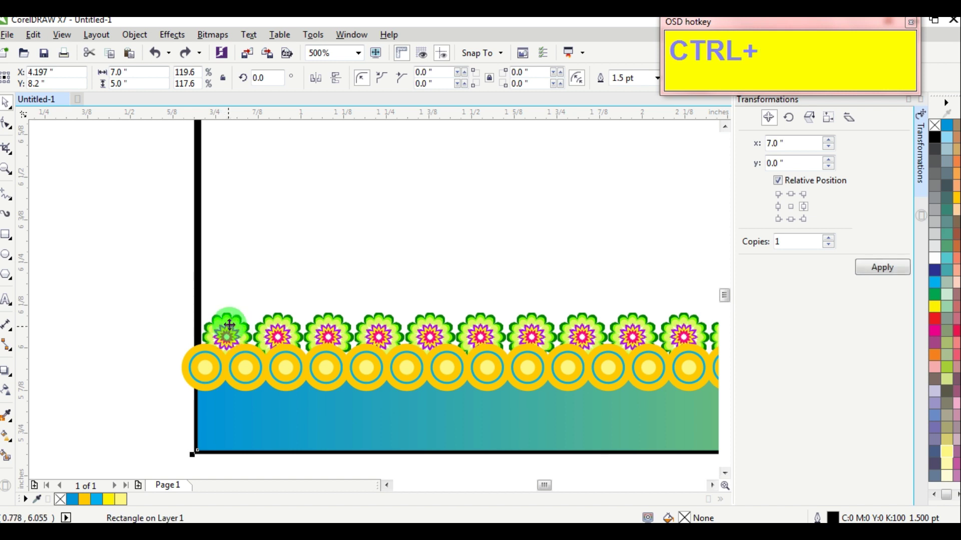
left_click_drag(229, 325, 230, 271)
key("ctrl+z")
left_click(232, 328)
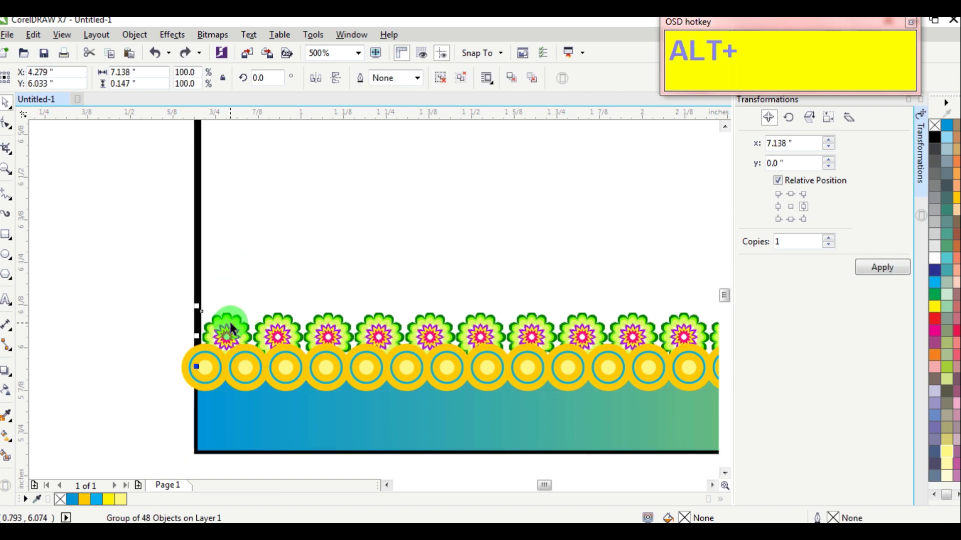
key("ctrl+u")
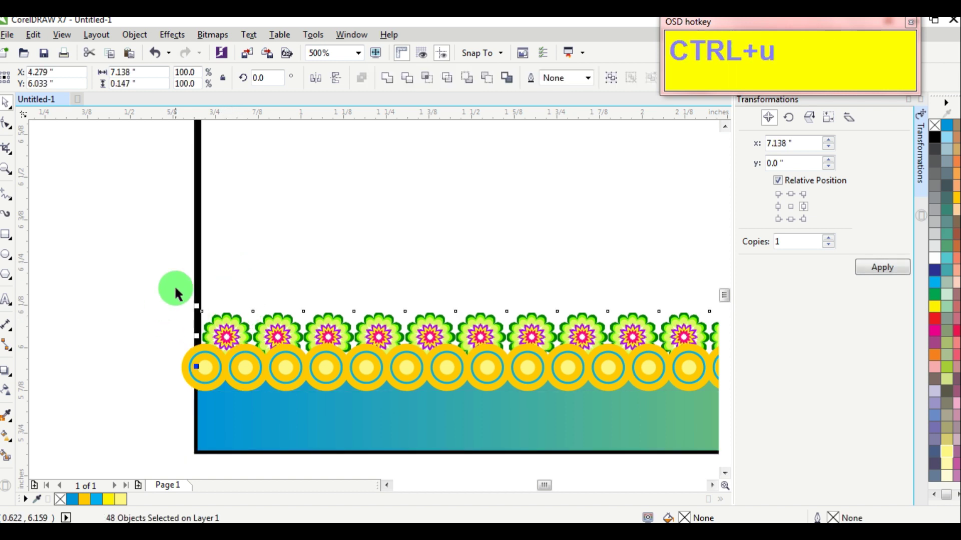
Place a copy of the first flower about 0.14 inches to its left, overlapping the frame's left edge
left_click_drag(214, 294, 212, 357)
scroll(221, 345, "up", 2)
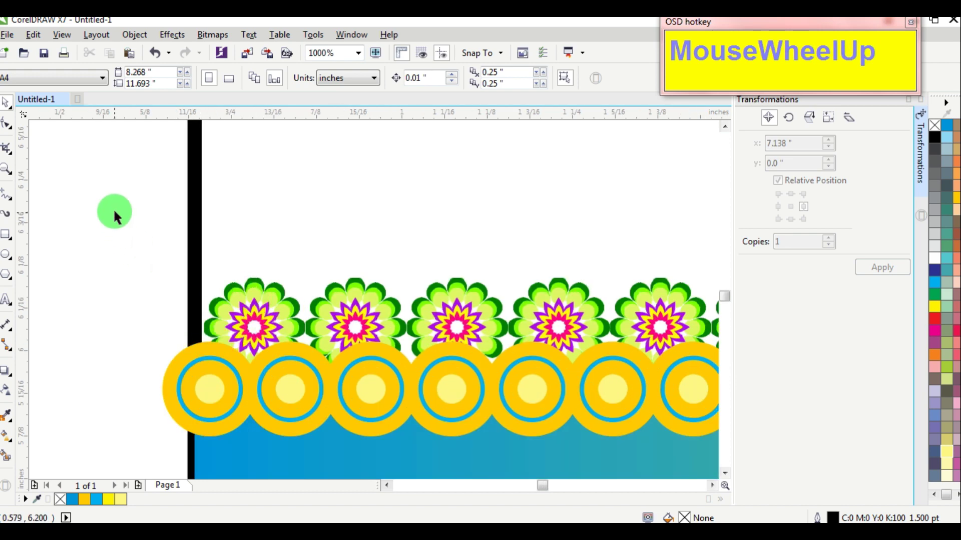
left_click_drag(125, 224, 388, 402)
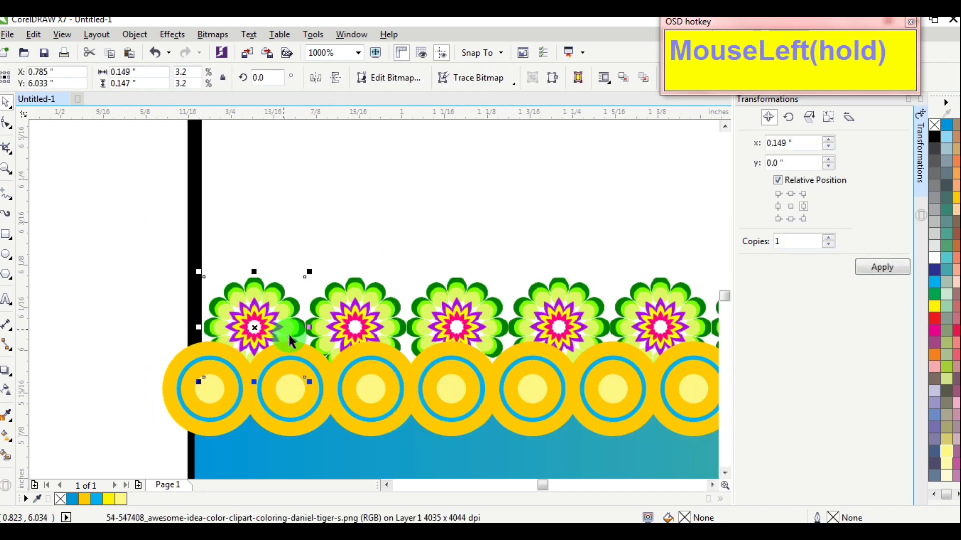
left_click_drag(254, 327, 152, 324)
right_click(151, 324)
key("Down")
key("Up")
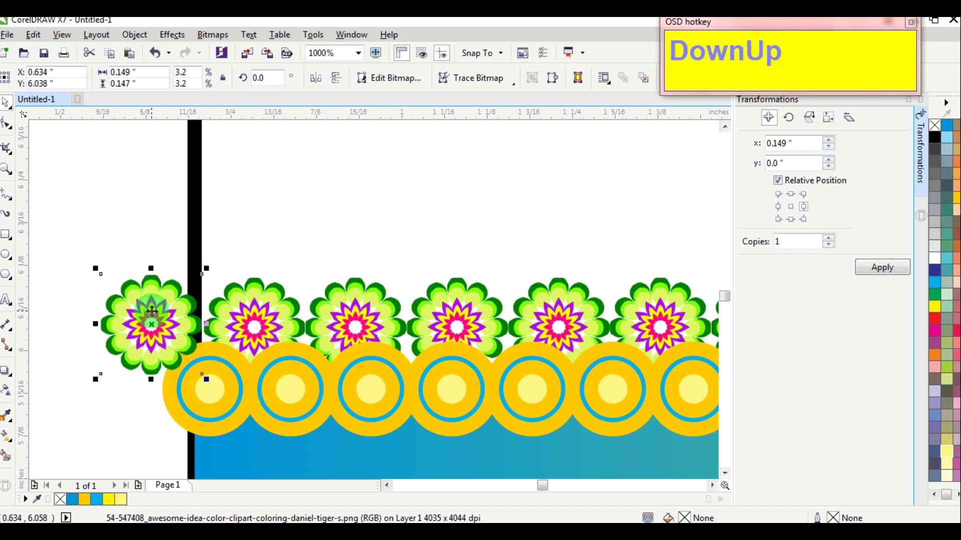
key("Right")
Select the gradient strip, ring row and all flowers and group them into one border
scroll(103, 290, "down", 6)
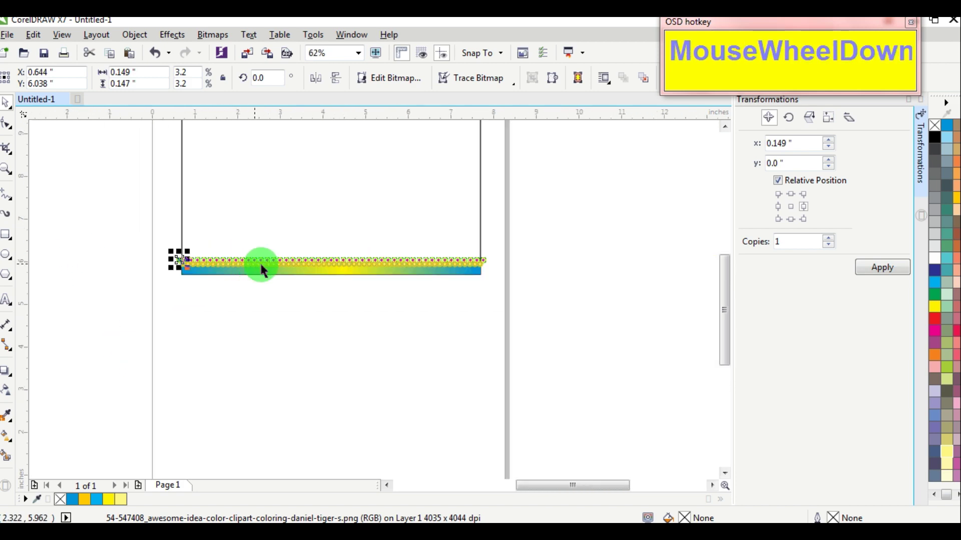
left_click_drag(522, 239, 264, 272)
scroll(309, 272, "up", 2)
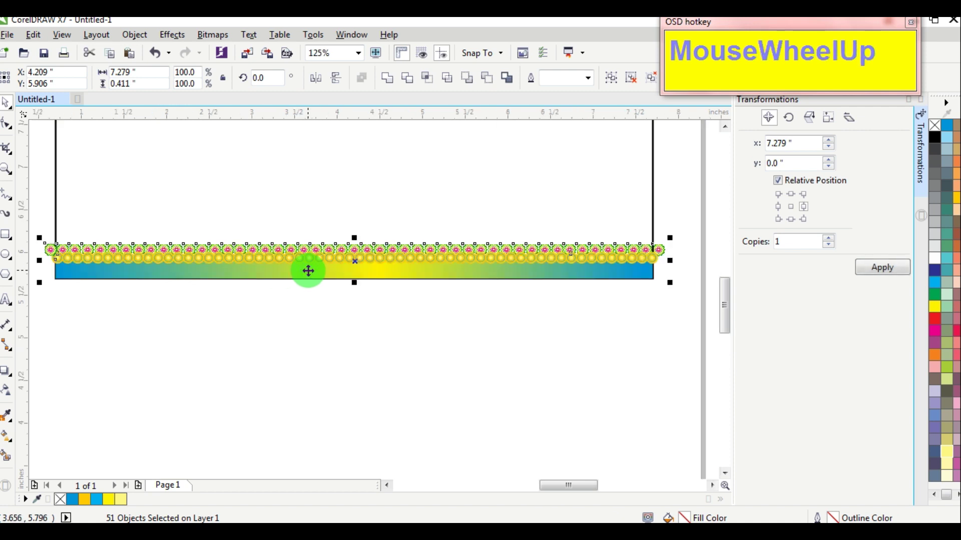
key("ctrl+g")
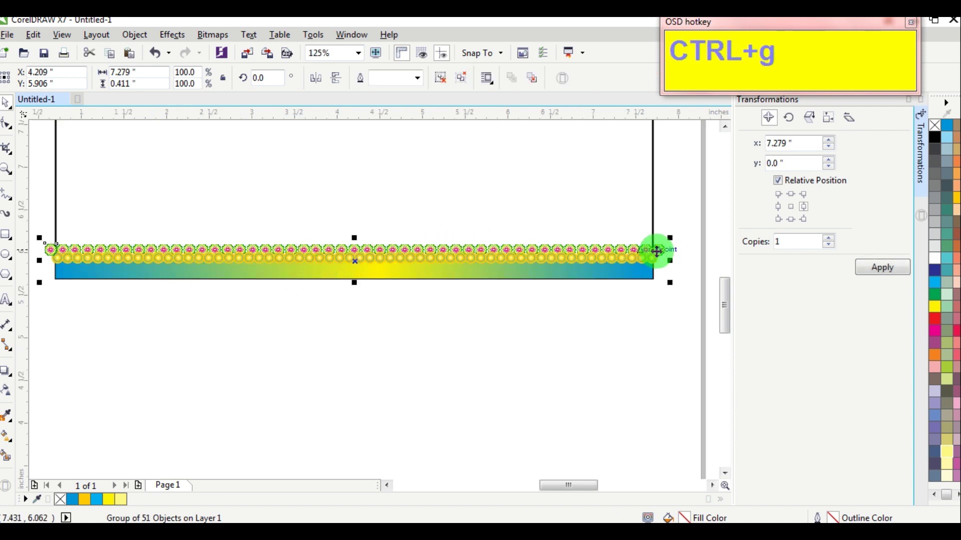
PowerClip the grouped border inside the 7-inch-wide frame rectangle
left_click(135, 35)
mouse_move(290, 161)
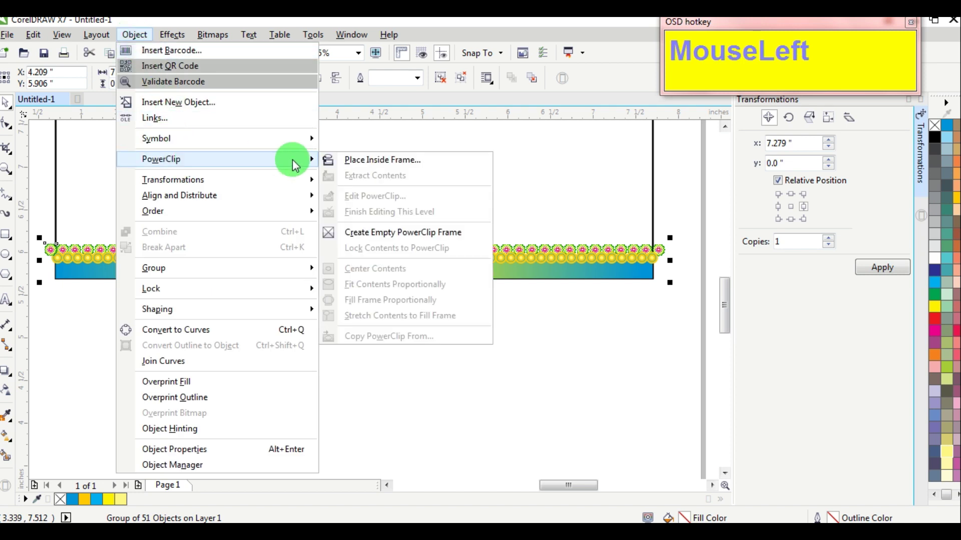
left_click(362, 166)
left_click(506, 170)
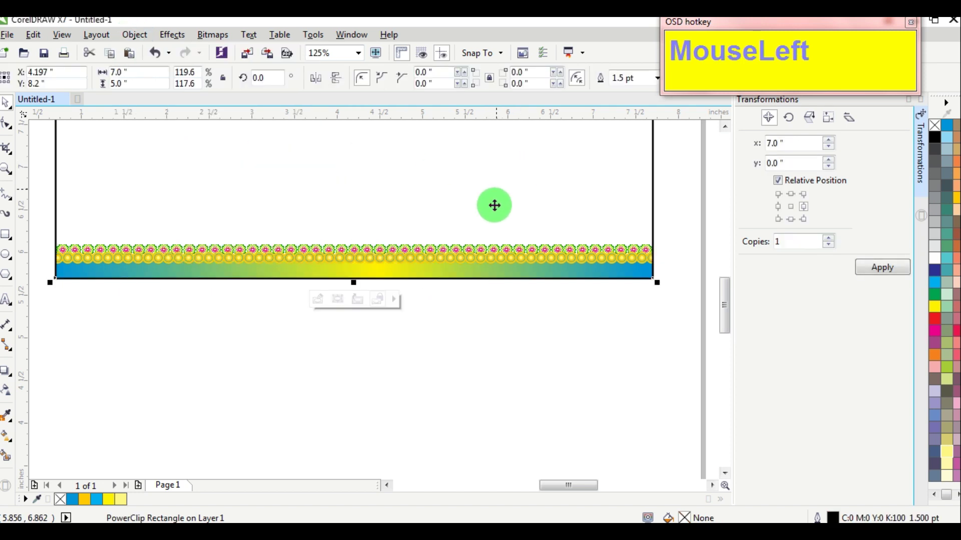
Edit the frame's PowerClip contents, scaling the border group to 104.3% about its centre and nudging it 0.06 inches down
left_click(465, 261, "ctrl")
left_click(576, 257)
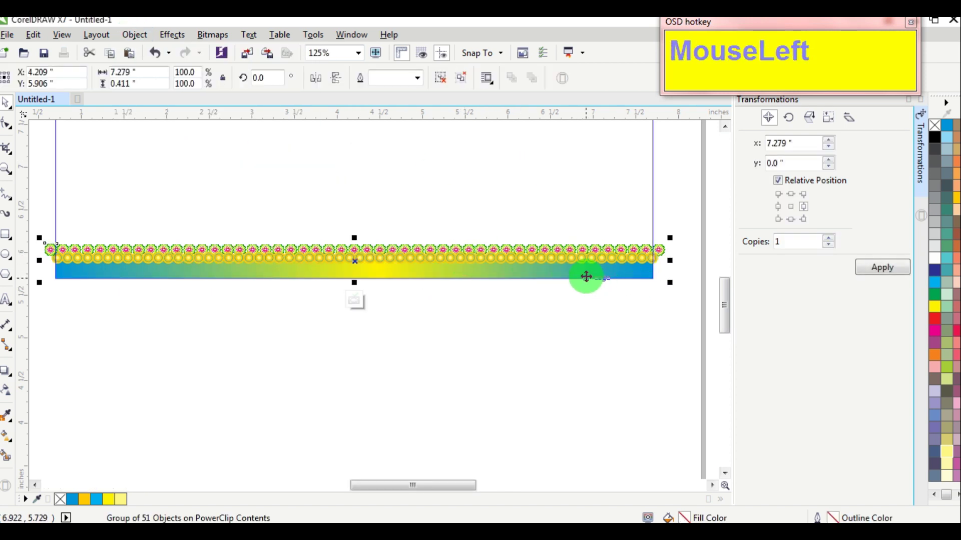
scroll(583, 275, "down", 2)
scroll(612, 273, "up", 2)
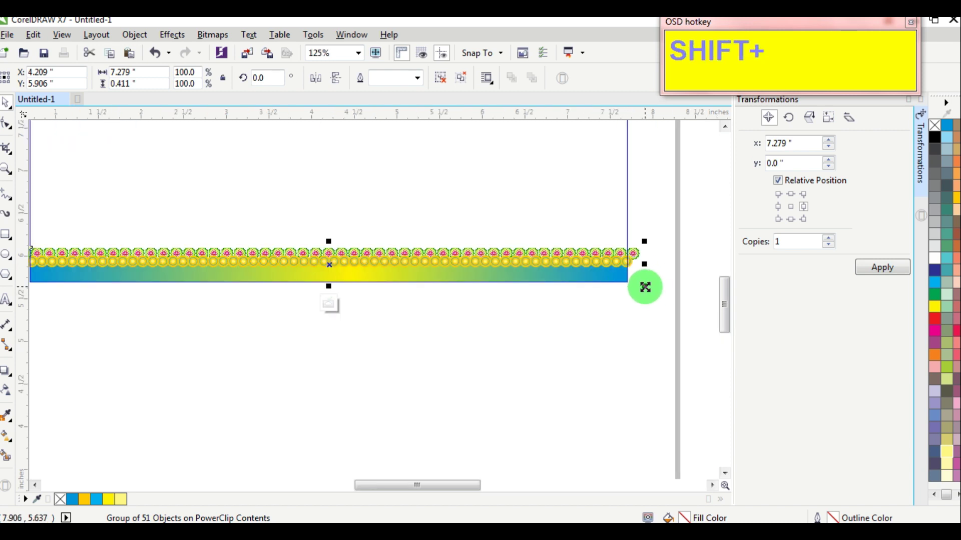
mouse_move(644, 285)
left_mouse_down()
mouse_move(658, 295)
mouse_move(647, 290)
left_mouse_up()
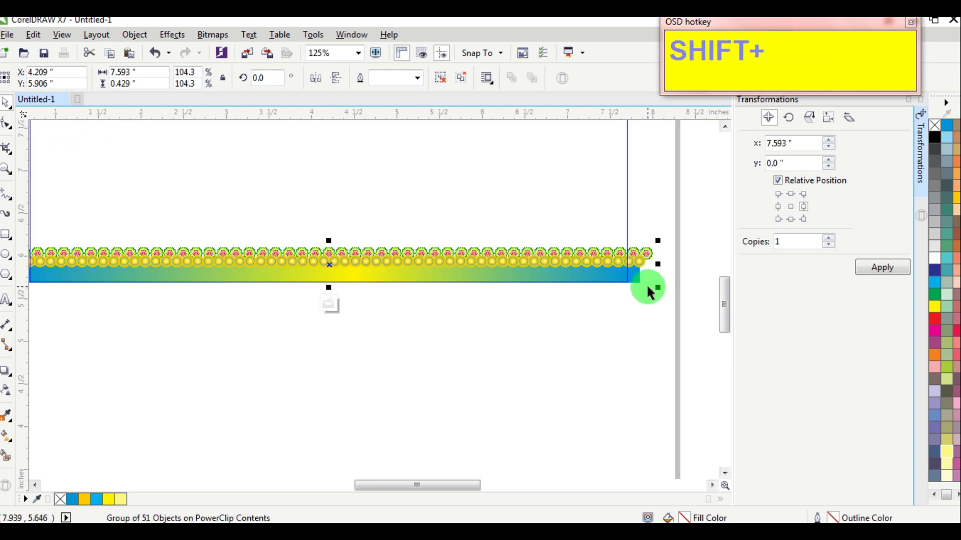
key("shift+Down")
key("shift+Down")
key("shift+Down")
key("shift+Down")
scroll(553, 257, "down", 2)
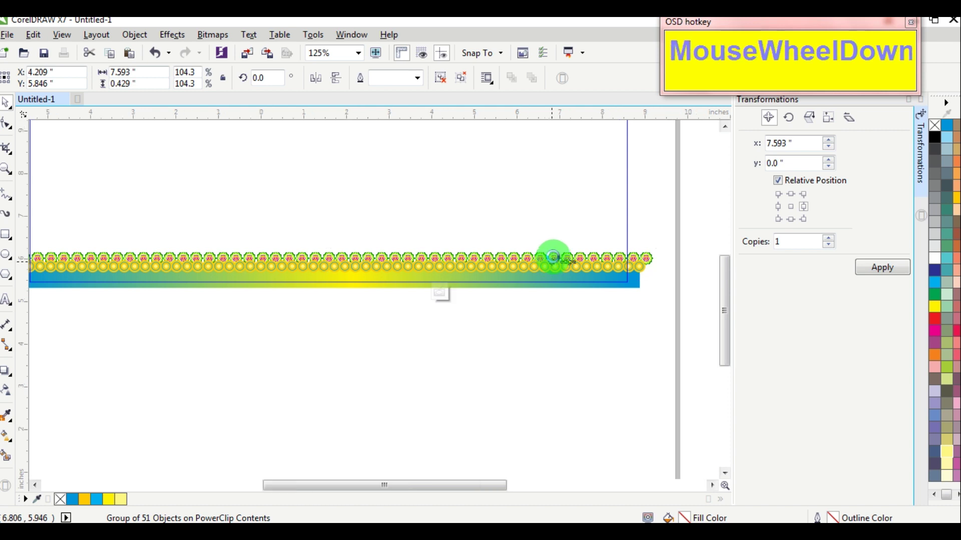
scroll(581, 168, "up", 1)
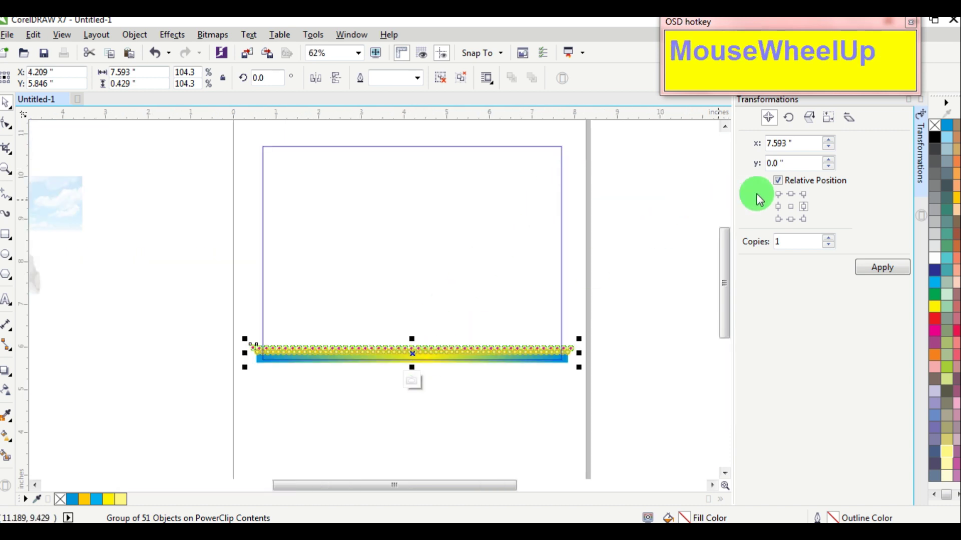
left_click(723, 131)
left_click(724, 128)
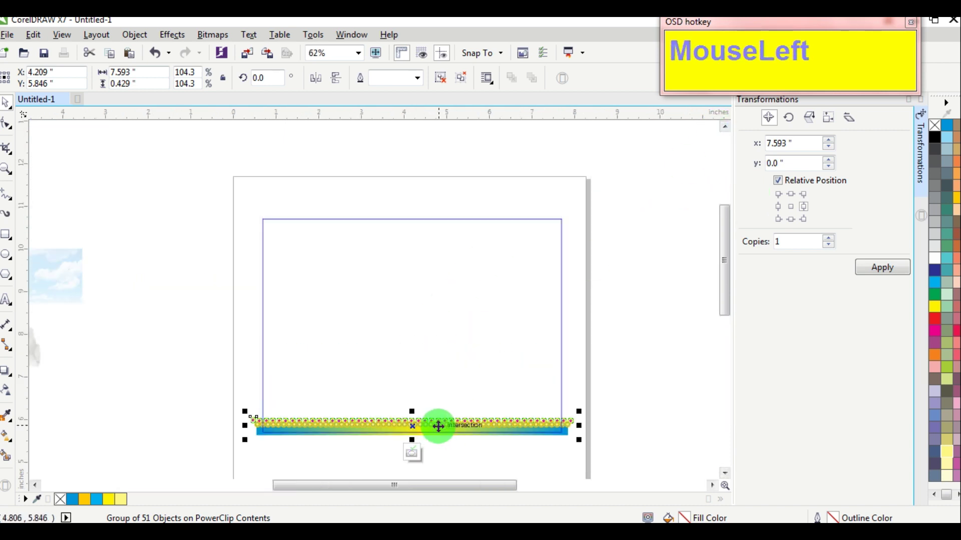
Duplicate the border group about 4.1 inches higher inside the PowerClip and rotate the copy 180 degrees
left_click_drag(438, 426, 452, 256)
right_click(451, 256)
scroll(452, 257, "up", 1)
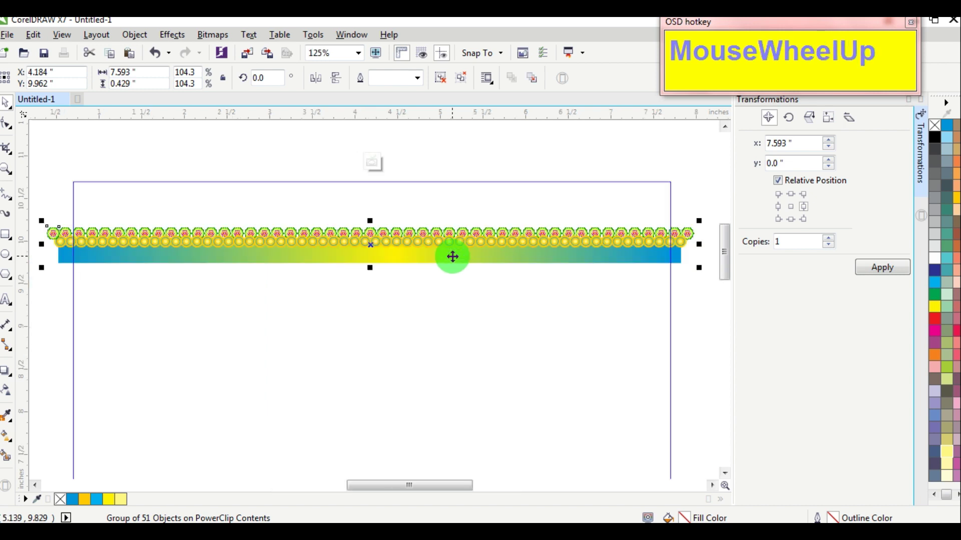
left_click(264, 77)
type("180")
key("Return")
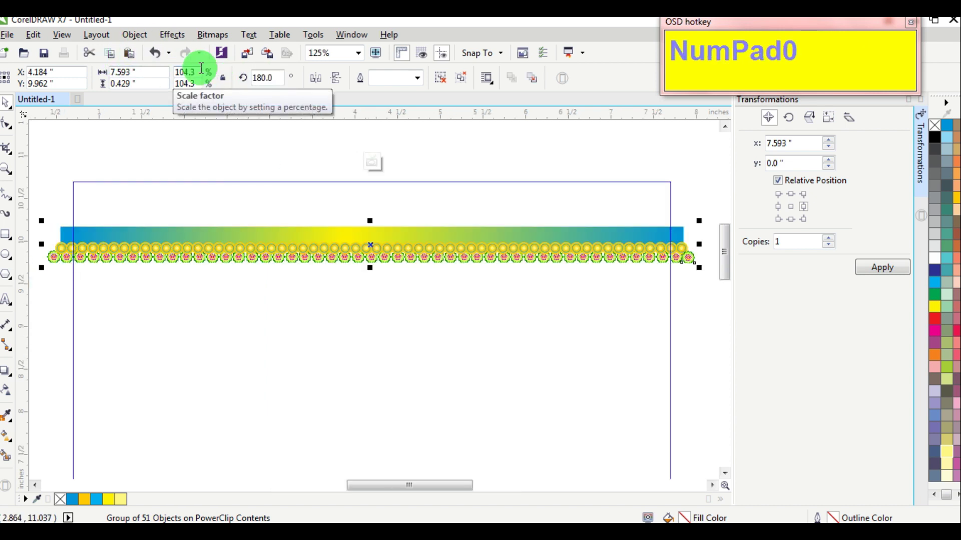
Move the rotated border up about 0.57 inches onto the frame's top edge and finish editing the PowerClip
left_click_drag(467, 242, 468, 214)
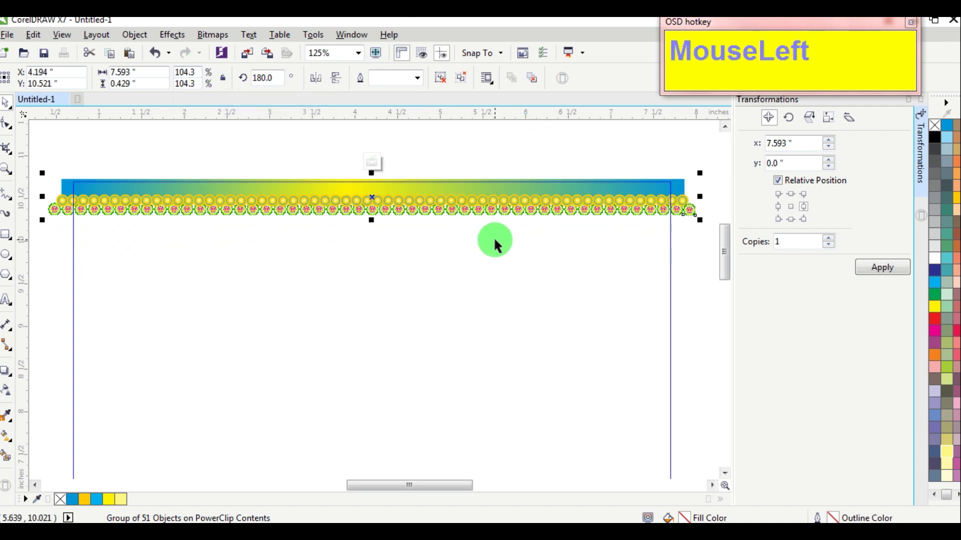
scroll(493, 243, "down", 2)
scroll(450, 215, "up", 2)
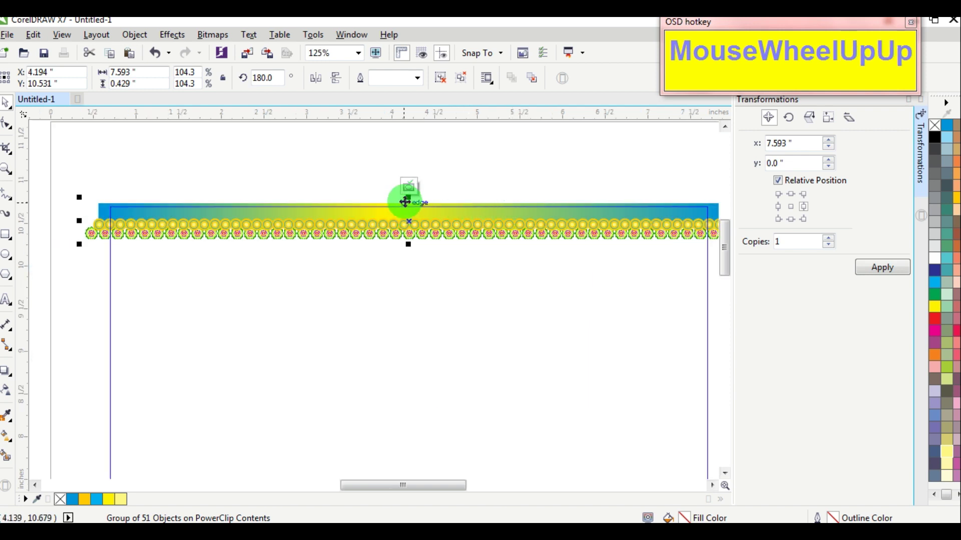
left_click(433, 176)
scroll(505, 182, "down", 2)
Fill the 7 by 5 inch frame with golden yellow (C:0 M:20 Y:100 K:0) and remove its outline
left_click(531, 296)
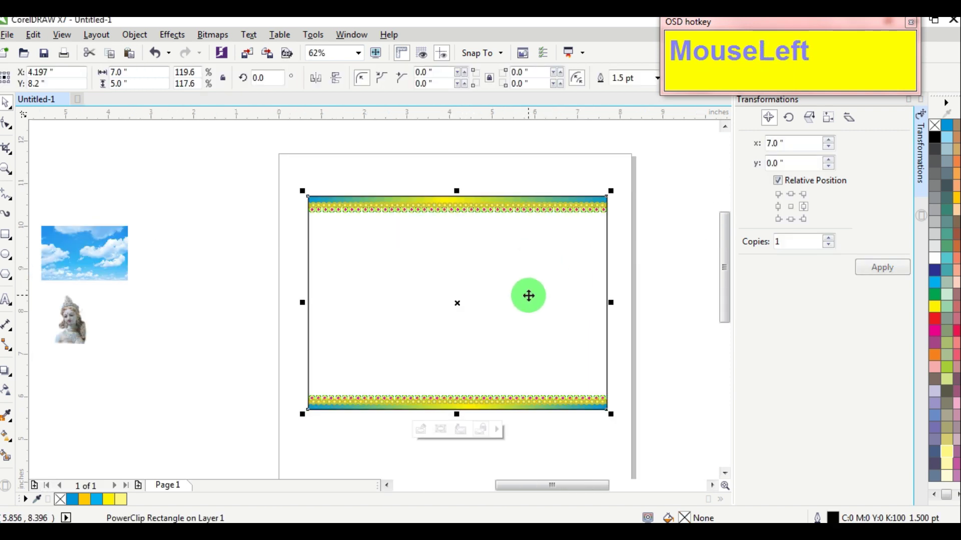
left_click(953, 176)
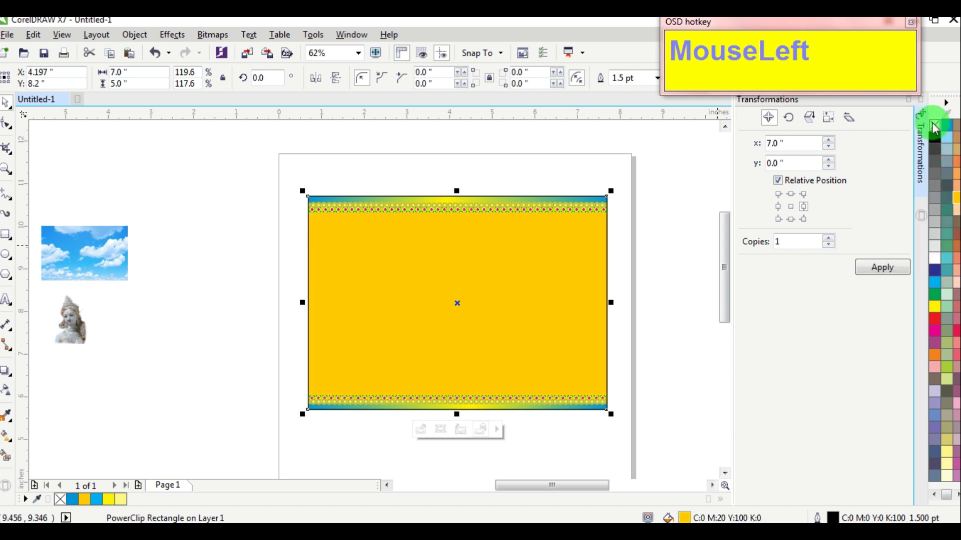
right_click(934, 125)
left_click(457, 309)
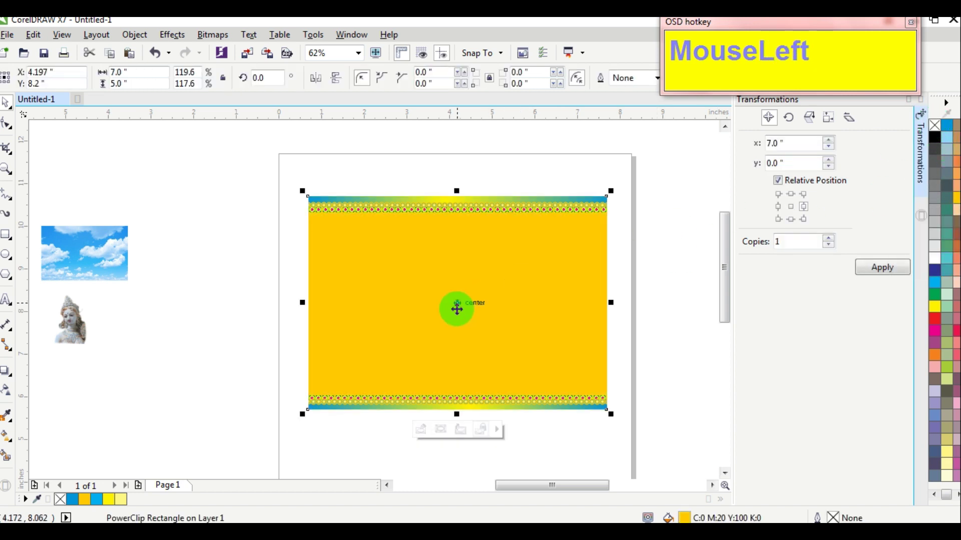
scroll(457, 223, "up", 1)
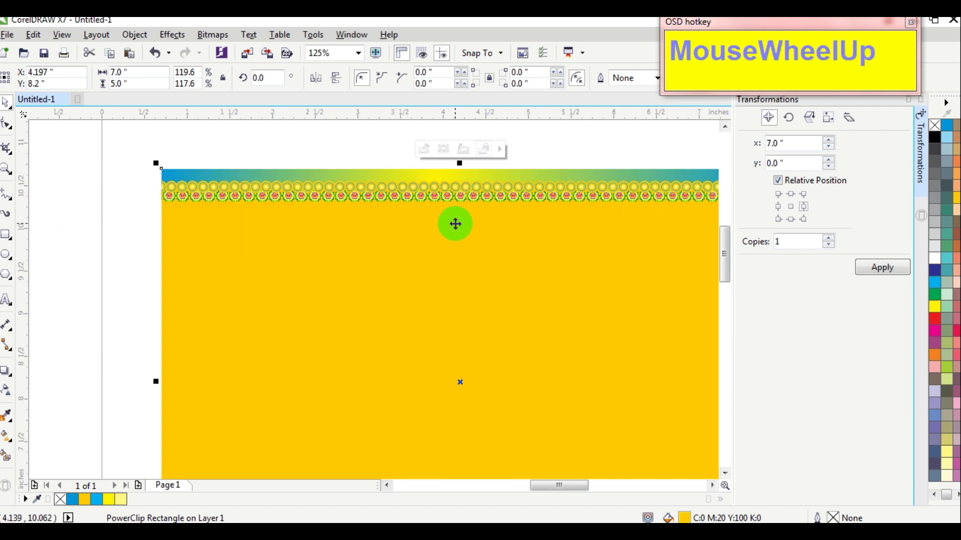
scroll(457, 223, "down", 1)
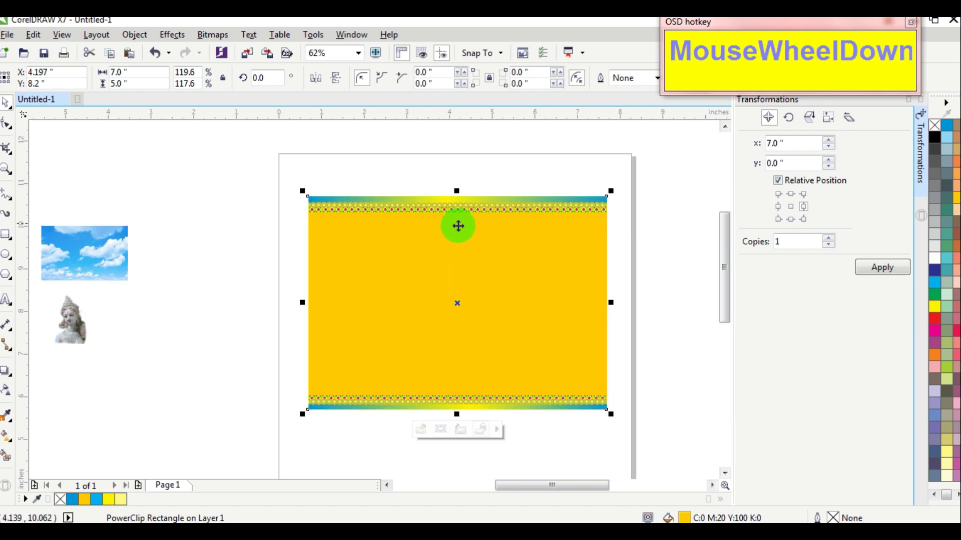
Apply a diagonal fountain fill across the frame, golden yellow at both ends and pale yellow in the middle, extending past its lower-left corner
left_click(6, 445)
left_click_drag(601, 206, 333, 393)
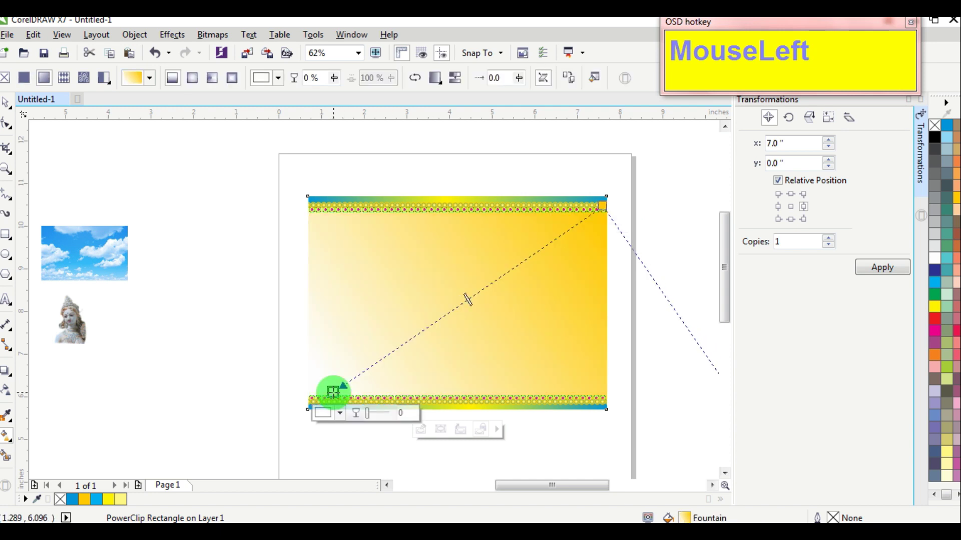
left_click(956, 198)
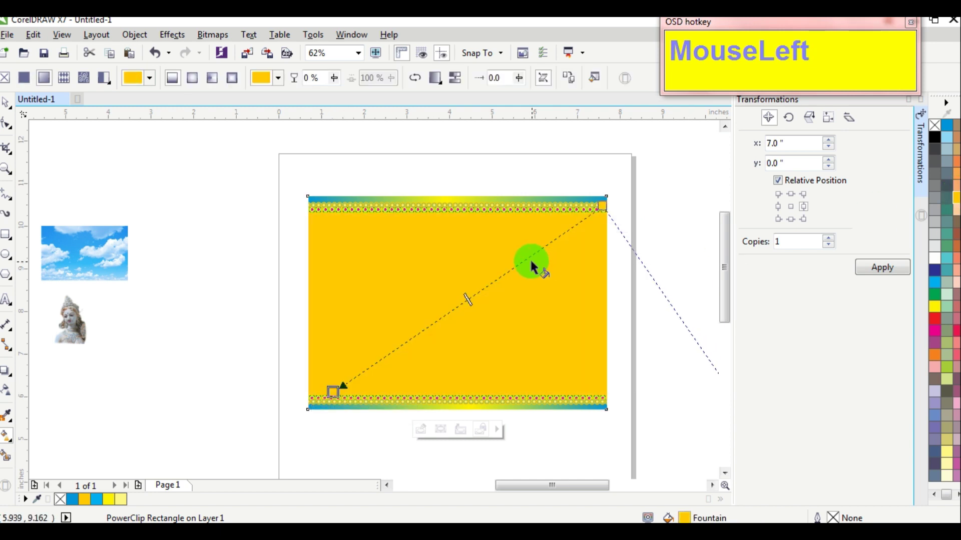
left_click(529, 259)
double_click(483, 289)
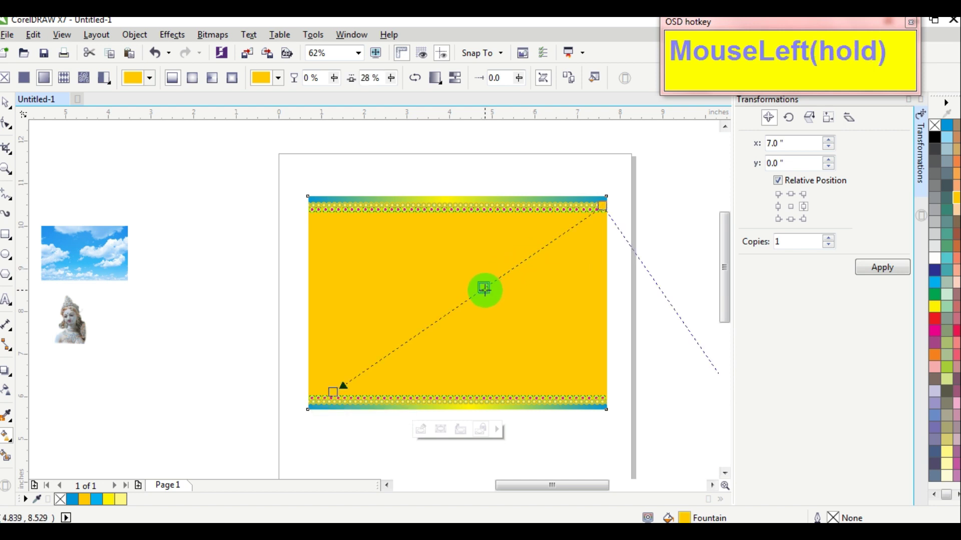
left_click(947, 453)
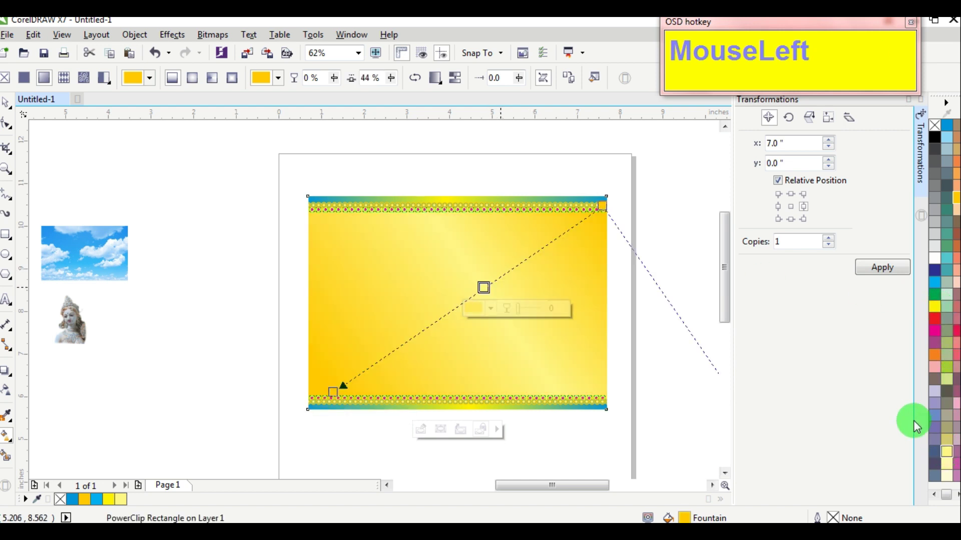
left_click_drag(329, 395, 308, 419)
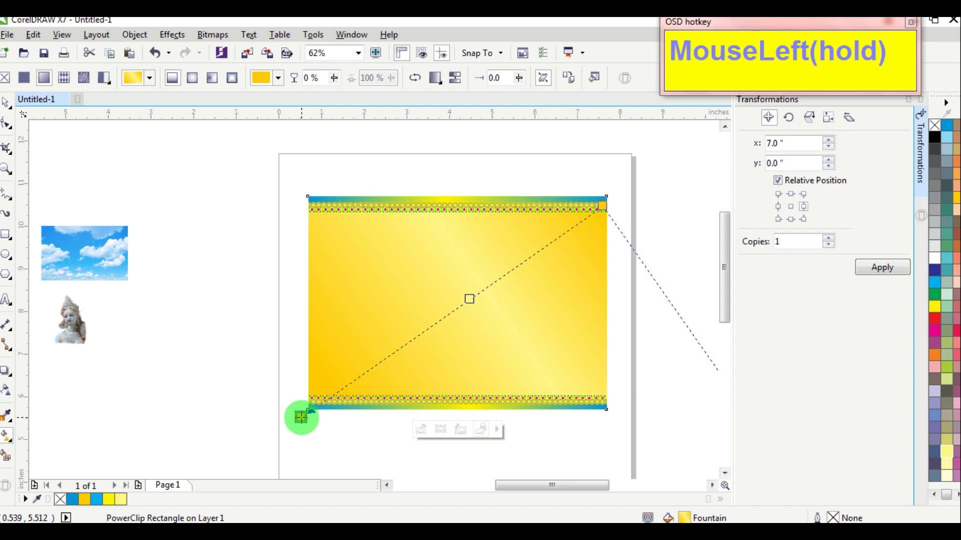
left_click_drag(602, 205, 578, 226)
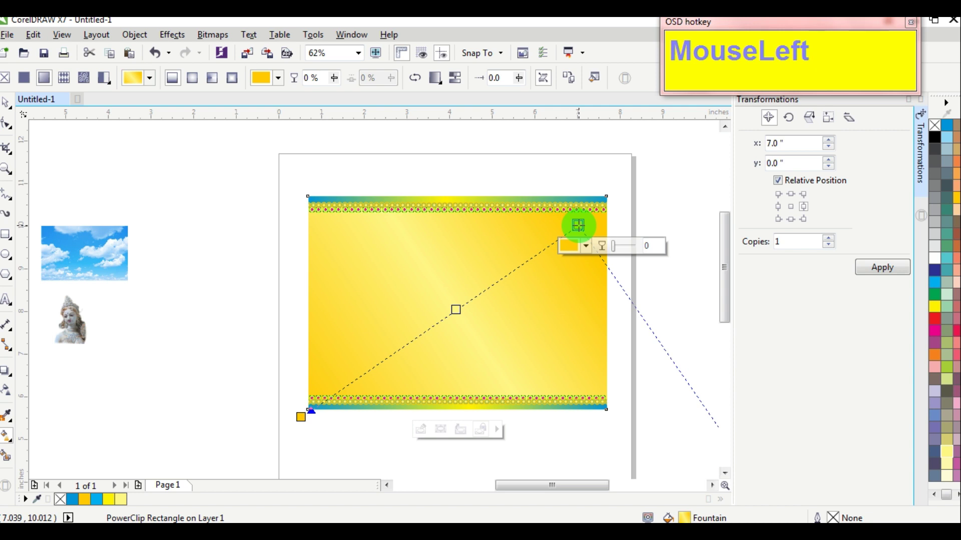
Recolour the gradient's upper-right node pale green and lower-left node green, shift the middle node to 30%, and pull the upper-right node inward
left_click_drag(948, 381, 598, 234)
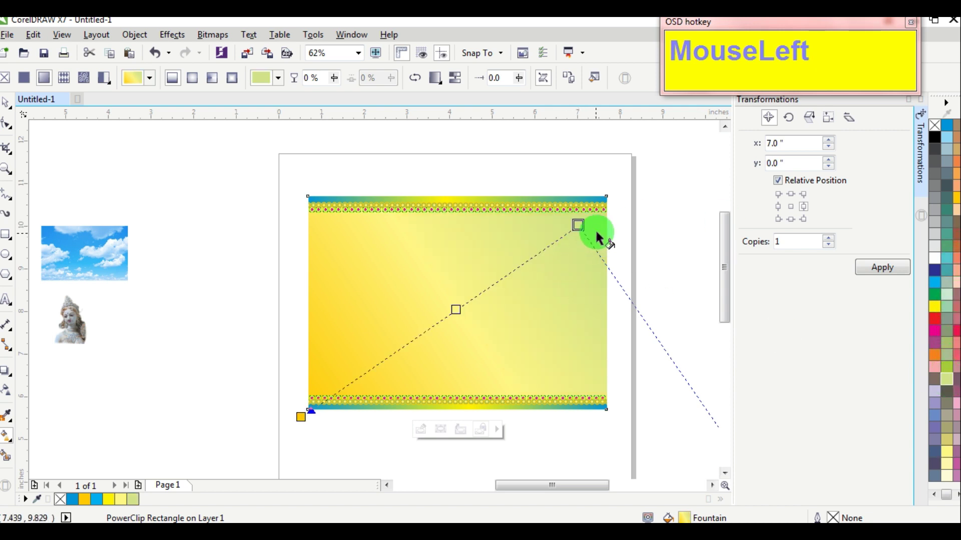
left_click(301, 418)
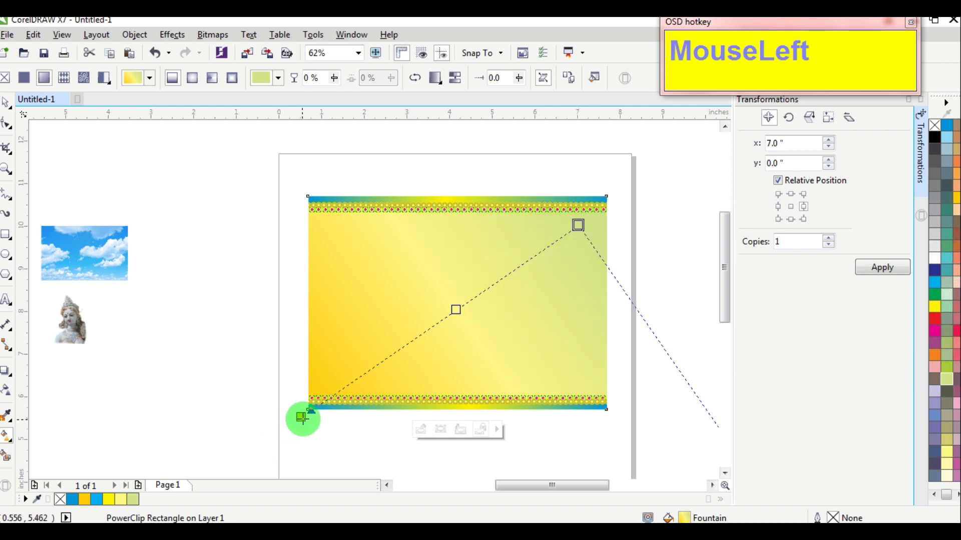
left_click(947, 370)
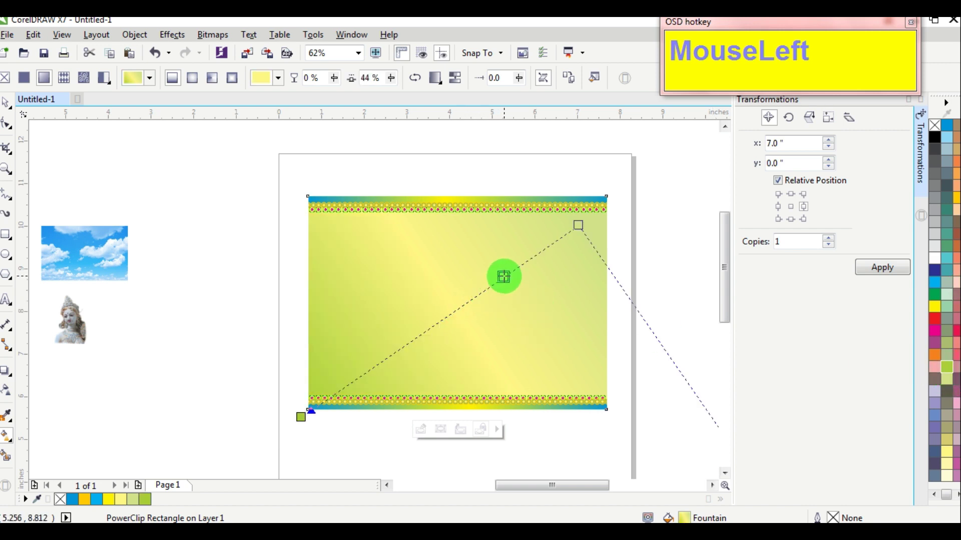
left_click(504, 277)
left_click_drag(503, 277, 495, 283)
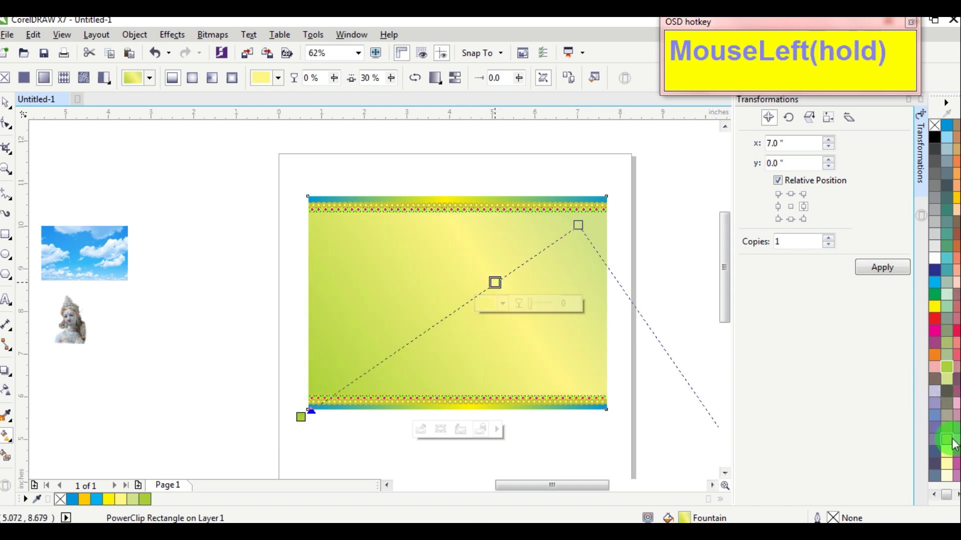
left_click_drag(950, 453, 545, 248)
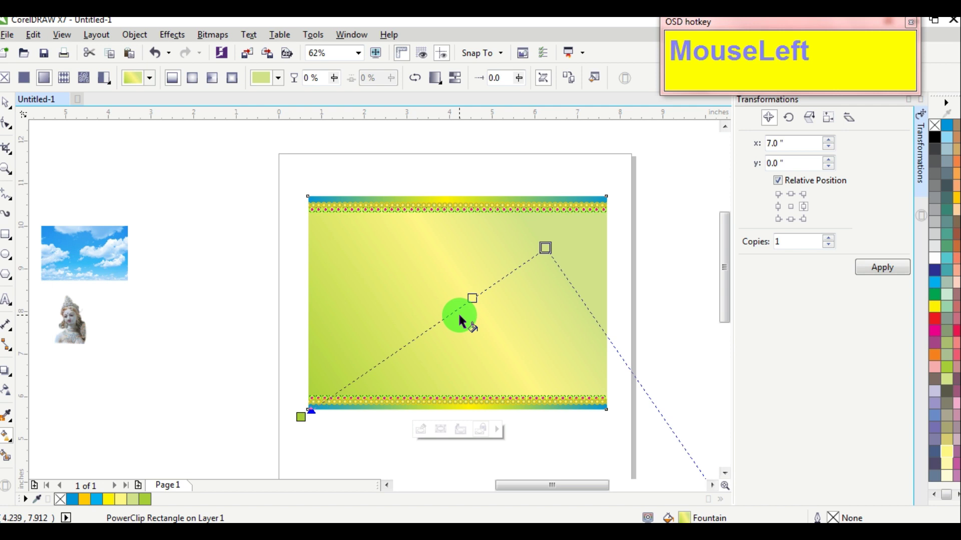
left_click(6, 104)
left_click(287, 170)
left_click_drag(447, 316, 625, 424)
right_click(515, 250)
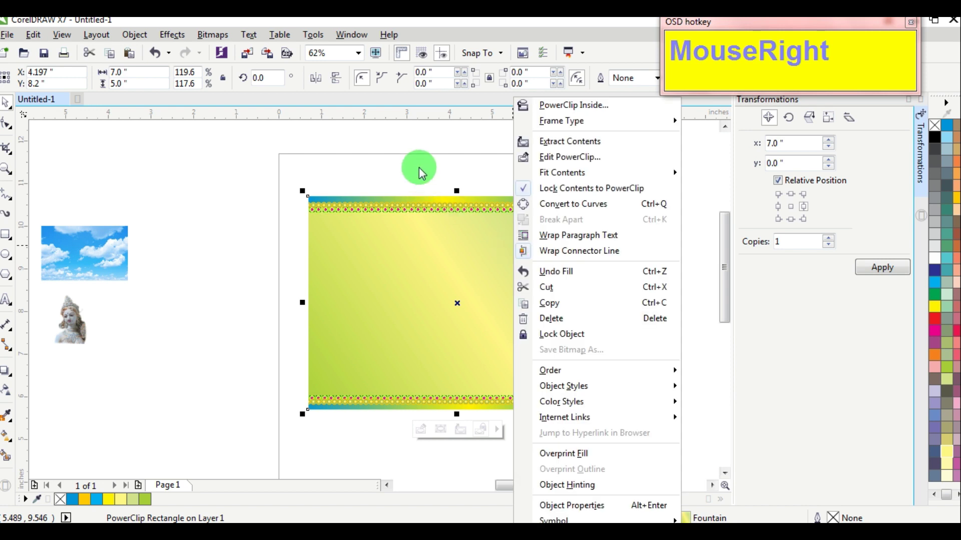
left_click(400, 122)
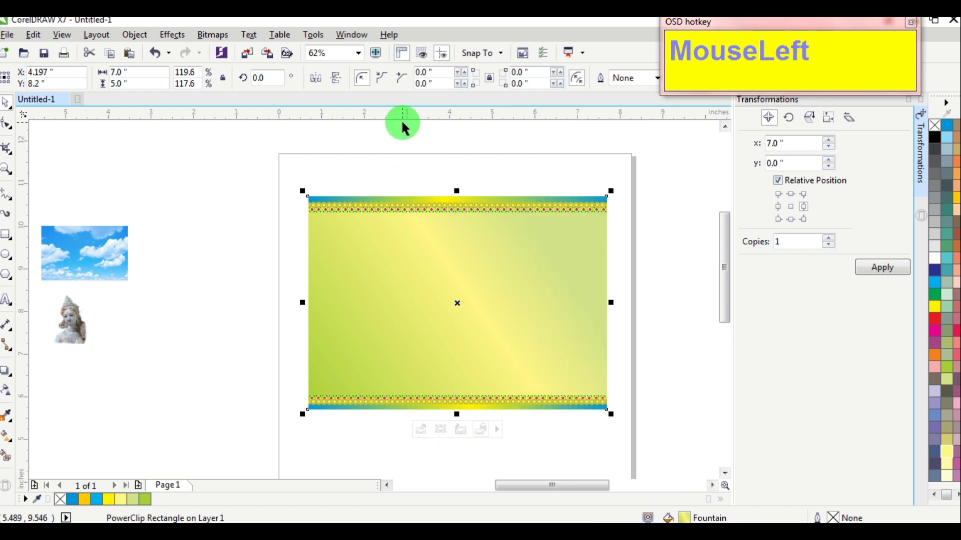
left_click(6, 169)
left_click_drag(294, 189, 628, 421)
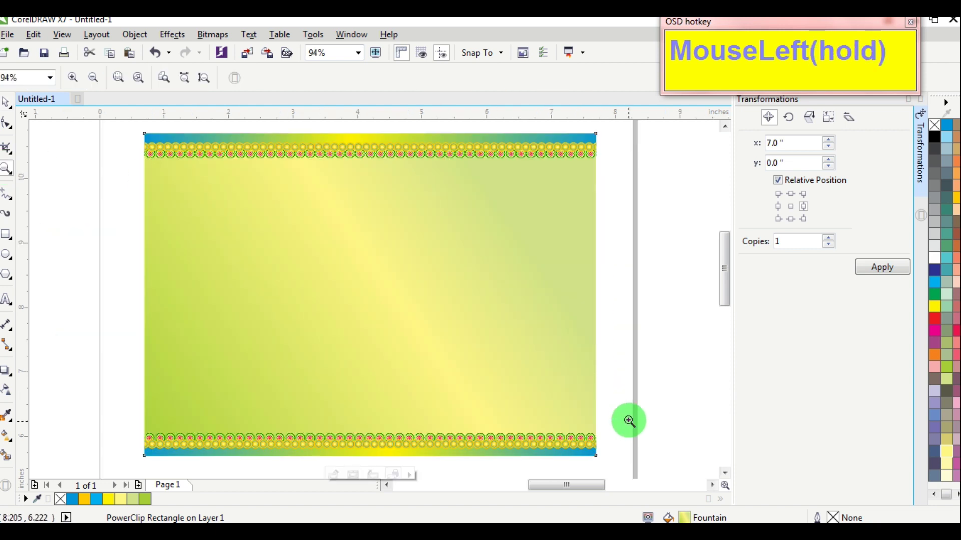
left_click(635, 262)
scroll(394, 269, "down", 5)
scroll(393, 268, "down", 2)
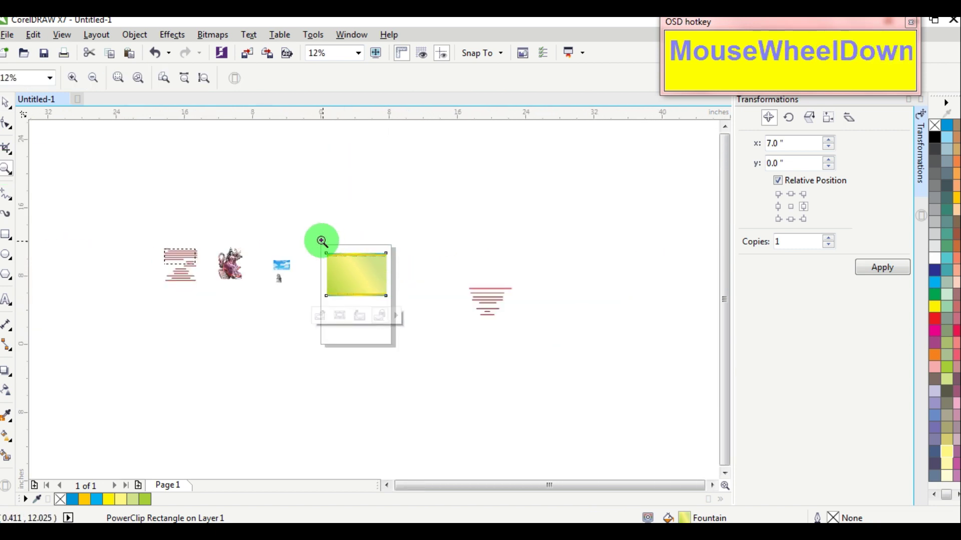
left_click_drag(314, 240, 398, 316)
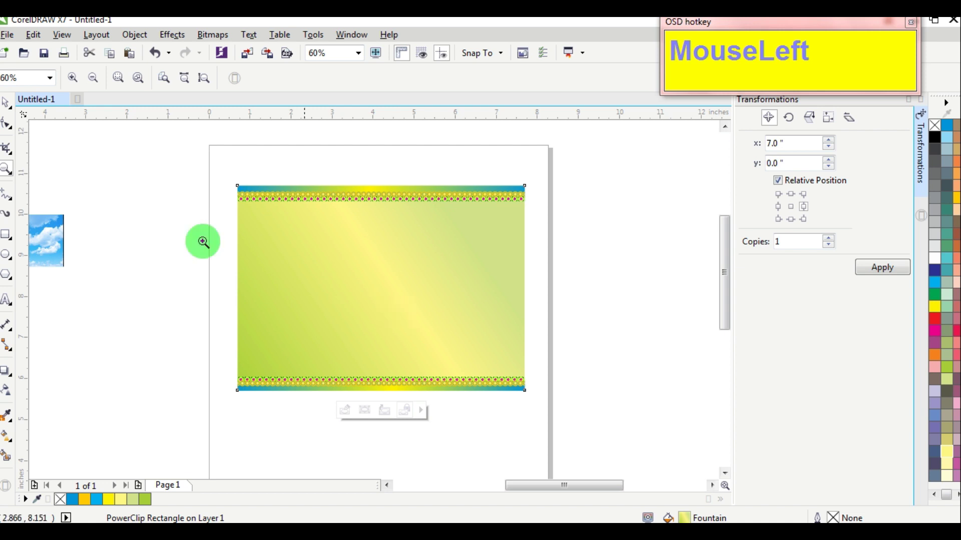
Move the sky picture closer to the page, just outside its left edge
left_click(7, 106)
left_click(119, 189)
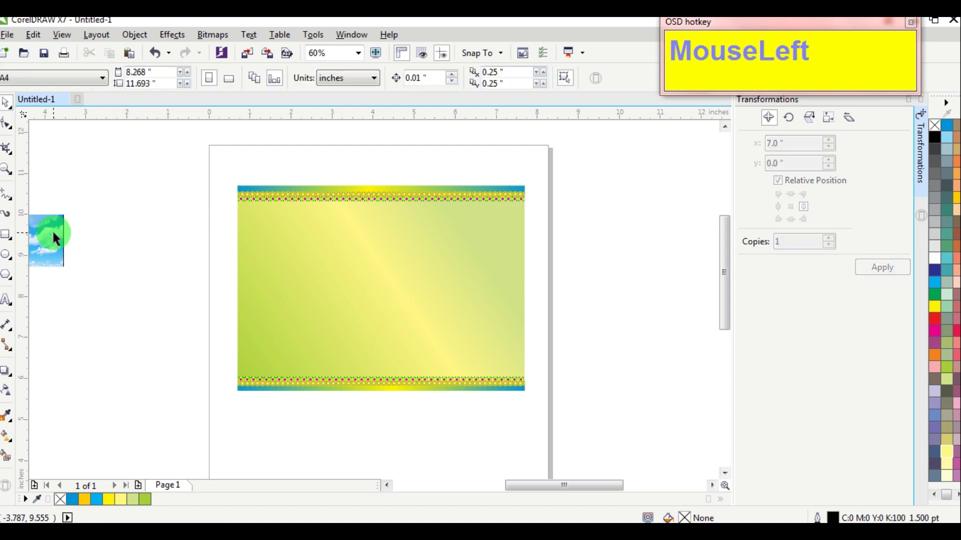
left_click_drag(55, 238, 161, 225)
scroll(145, 231, "up", 3)
scroll(145, 232, "down", 3)
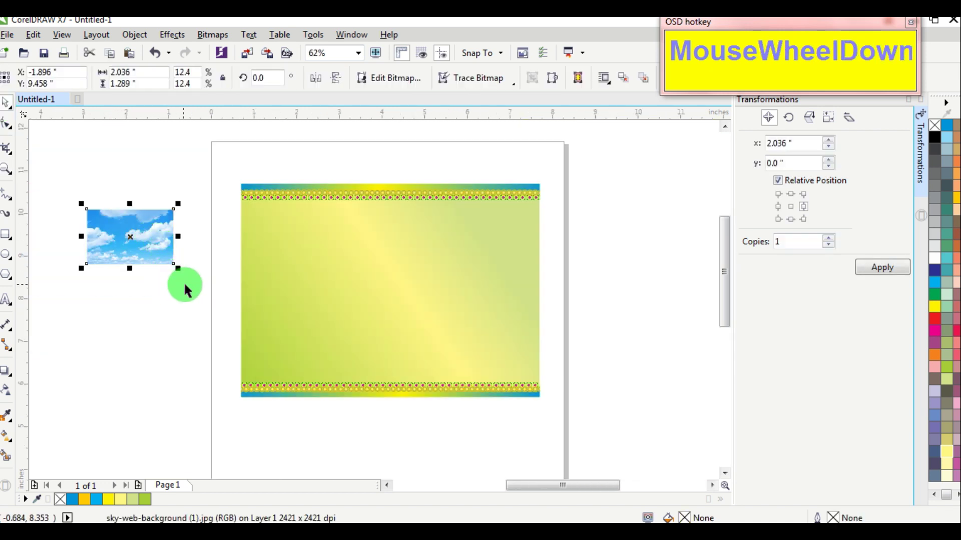
Enlarge the sky picture to 27.6% and rotate it about 30.5 degrees counterclockwise
left_click_drag(176, 269, 172, 226)
left_click(171, 226)
left_click_drag(272, 300, 300, 243)
left_click(301, 167)
left_click(187, 188)
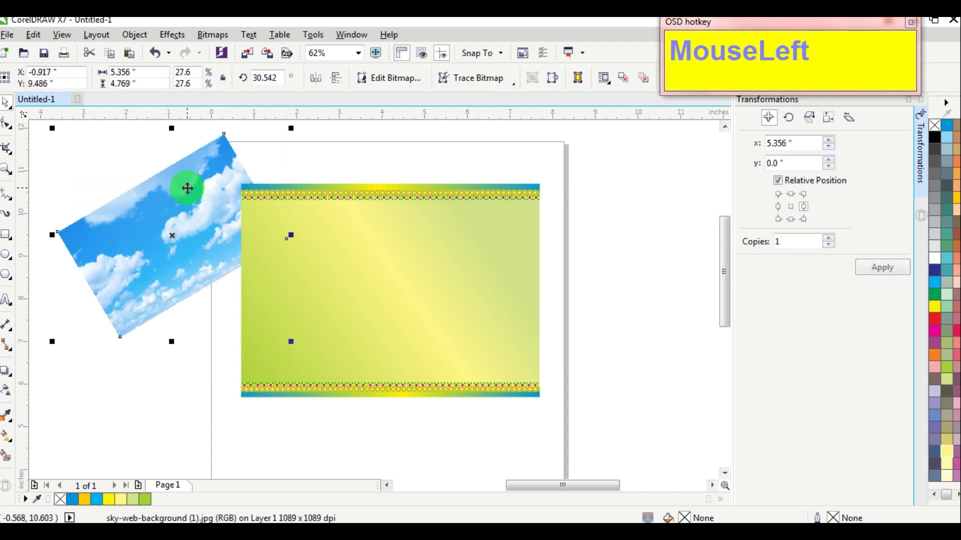
left_click(457, 233)
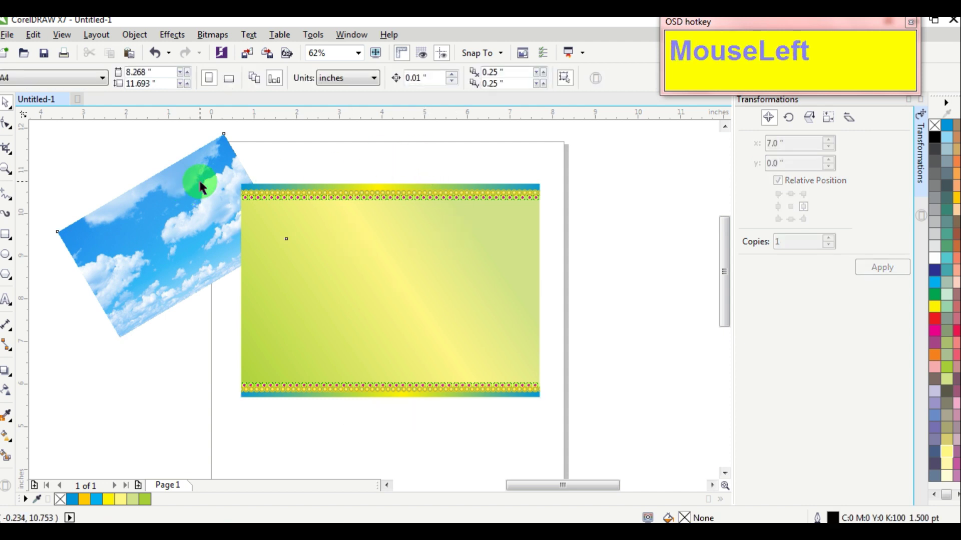
Reduce the sky picture's rotation to about 24.8 degrees and position it over the frame's upper-left corner, centred near X 0.3, Y 10.15 inches
left_click_drag(200, 182, 217, 167)
left_click(217, 167)
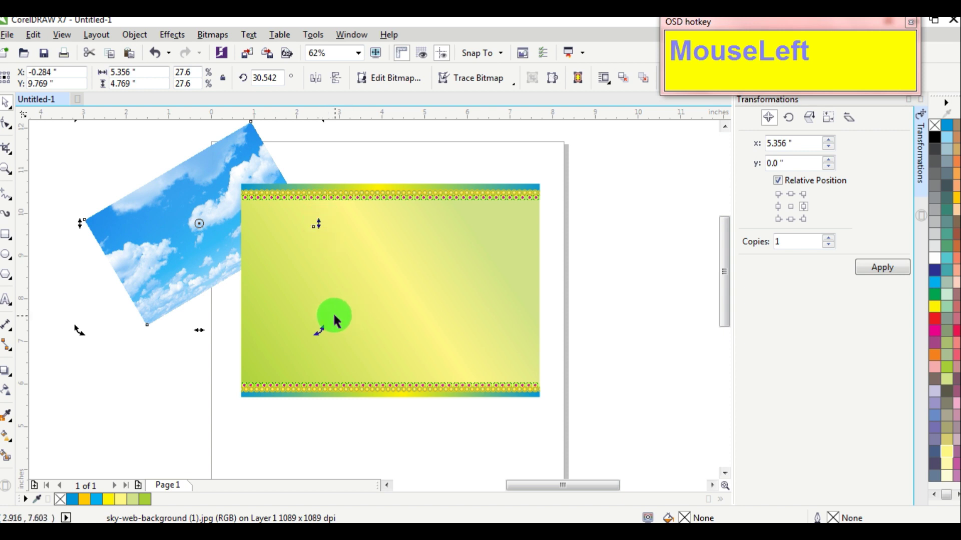
left_click_drag(320, 331, 306, 344)
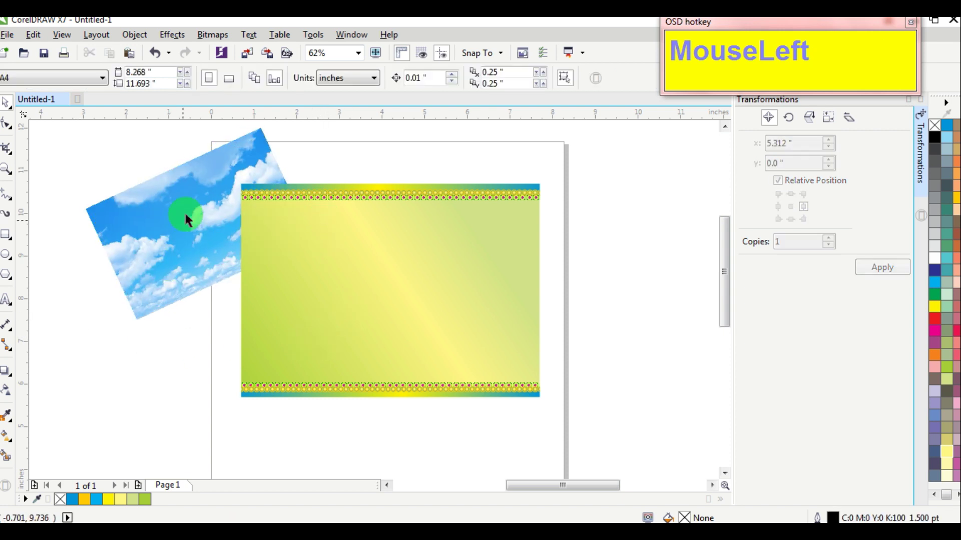
left_click_drag(184, 210, 215, 186)
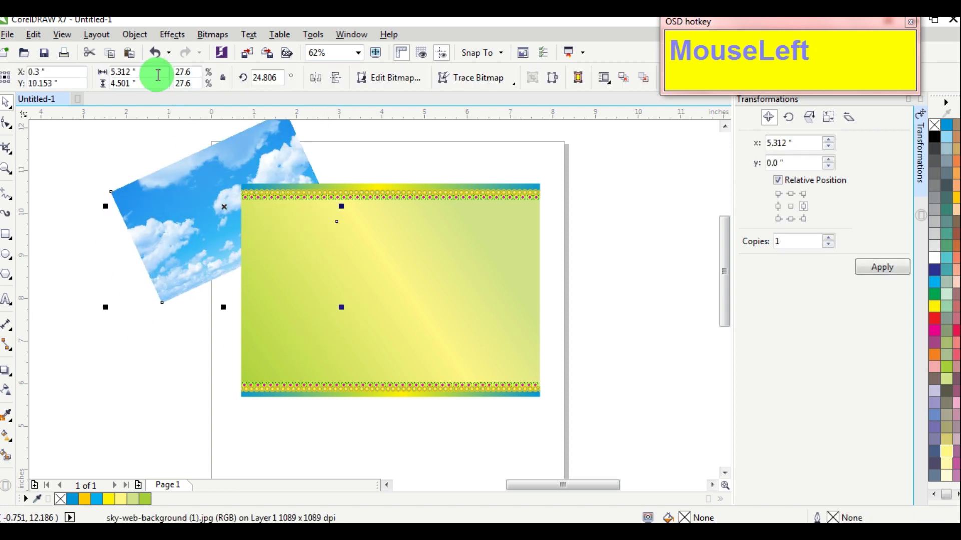
PowerClip the sky picture inside the card frame and open the frame's contents for editing
left_click(96, 35)
mouse_move(140, 40)
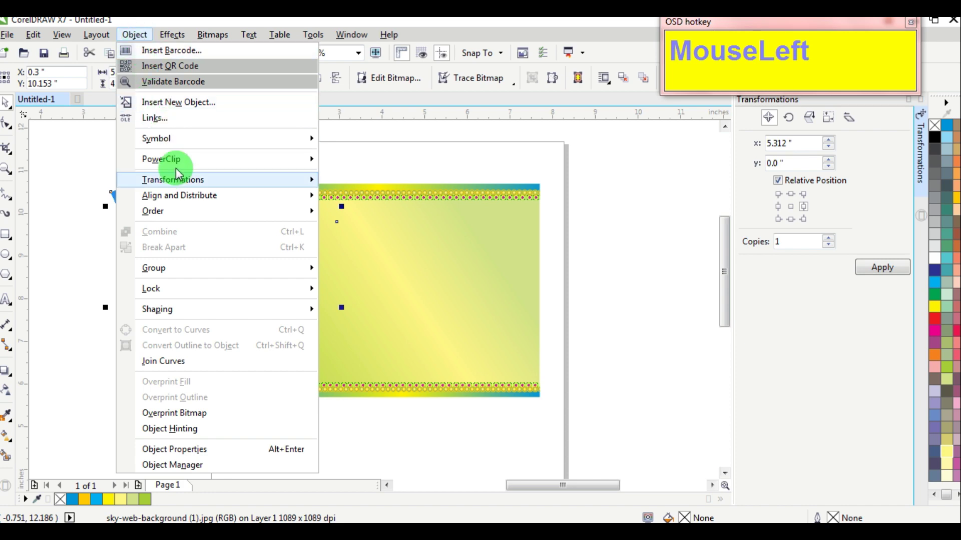
mouse_move(171, 160)
left_click(351, 157)
left_click(331, 229)
left_click(332, 229, "ctrl")
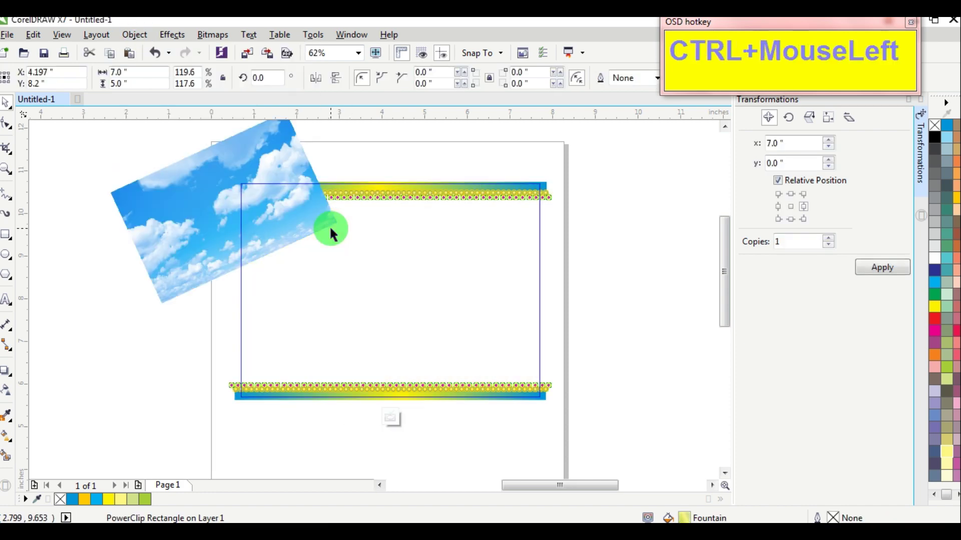
Enlarge the sky picture to 33.5%, rotate it to about 31.3 degrees and place it over the frame's upper-left corner, centred near X 1.67, Y 10.42 inches
left_click_drag(328, 219, 352, 221)
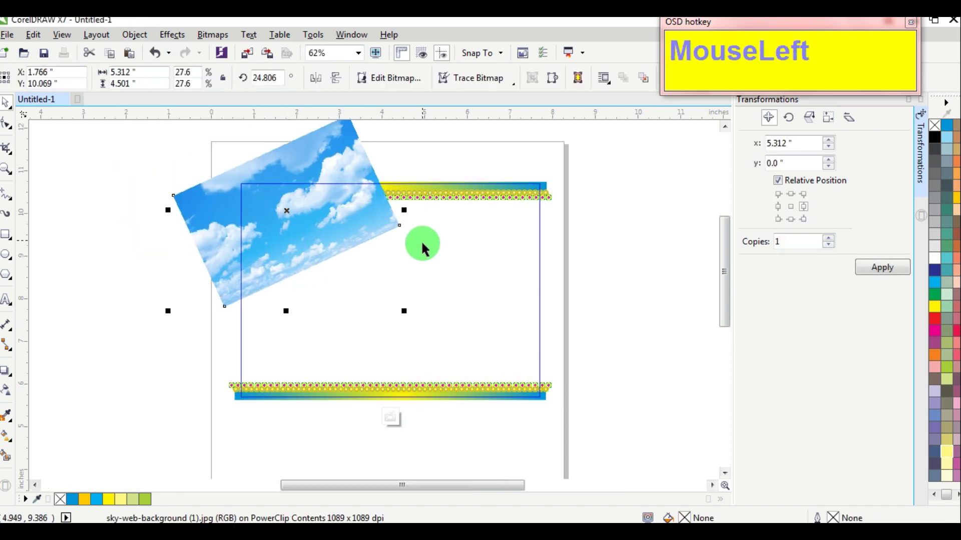
left_click_drag(407, 309, 412, 317)
left_click_drag(356, 225, 339, 210)
left_click(338, 210)
left_click_drag(421, 300, 423, 275)
left_click(77, 269)
left_click(196, 213)
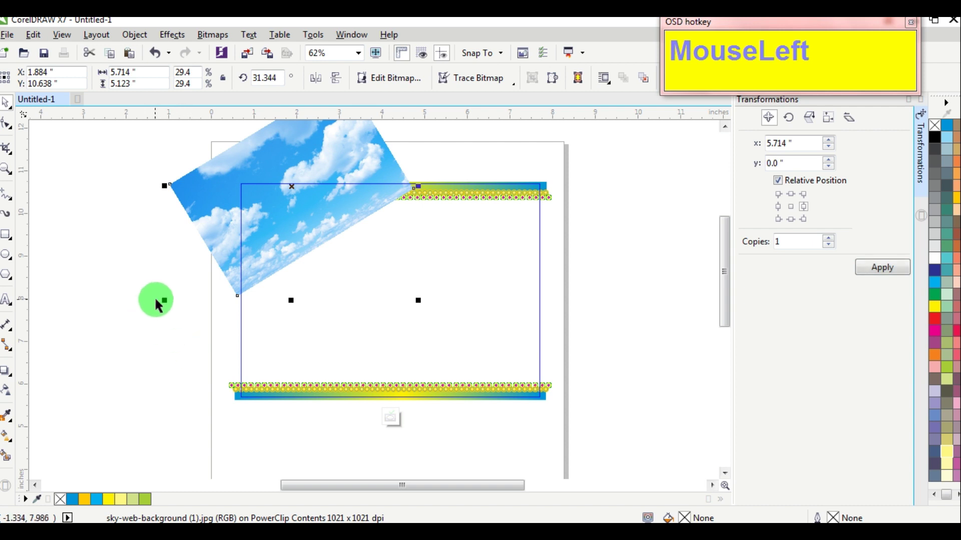
left_click_drag(159, 304, 125, 331)
left_click_drag(187, 275, 198, 247)
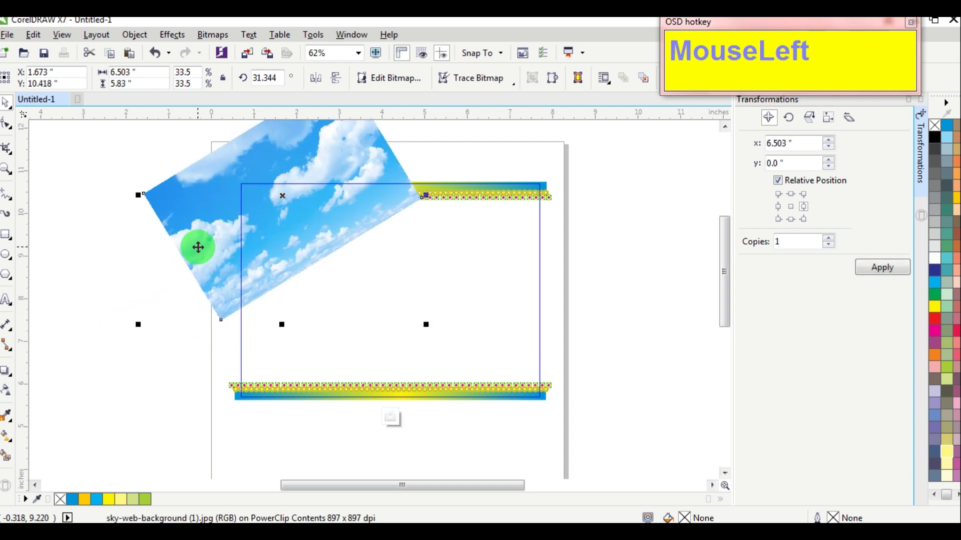
Apply a gradient transparency to the sky picture so that it fades out towards its lower-right side
left_click(7, 395)
left_click_drag(270, 199, 306, 255)
left_click_drag(258, 182, 253, 173)
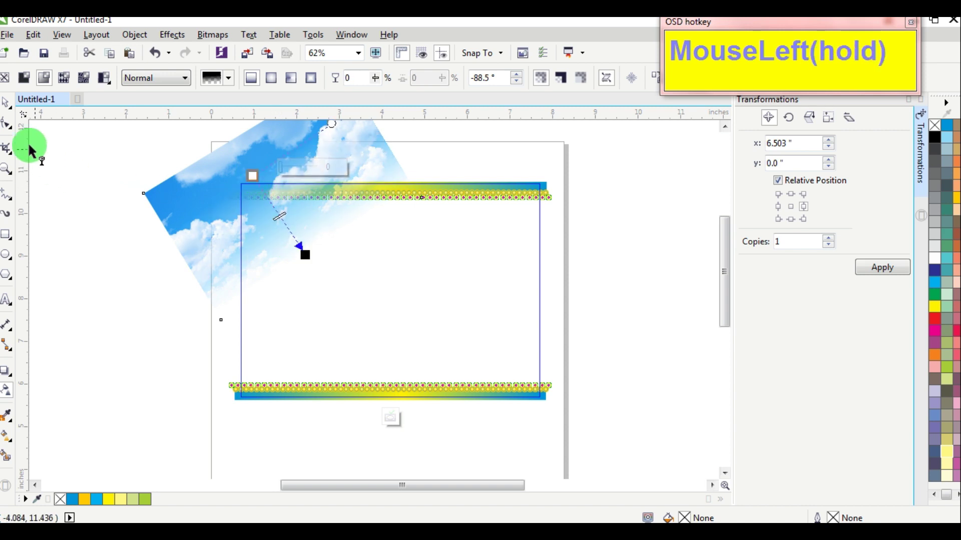
left_click(7, 101)
left_click(384, 166)
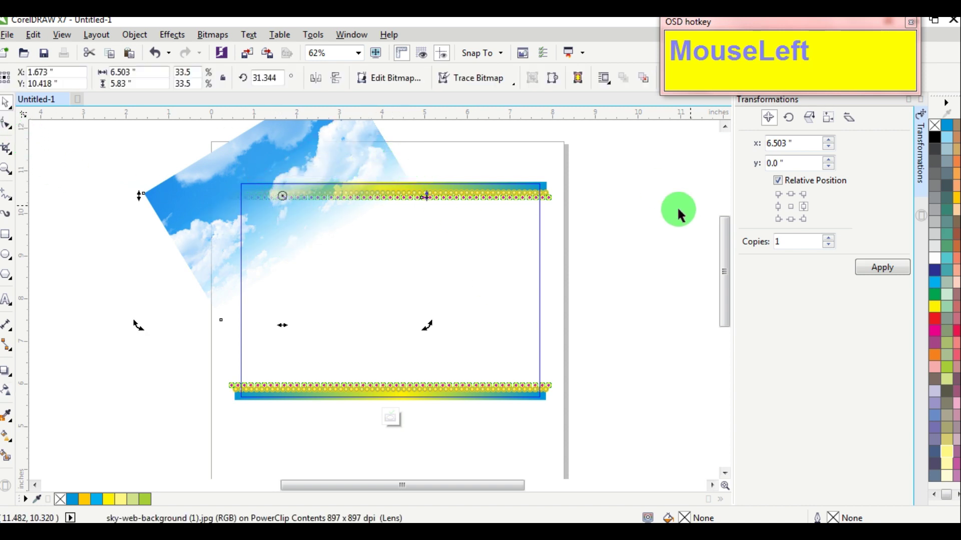
left_click(593, 270)
left_click_drag(361, 139, 397, 144)
key("ctrl+z")
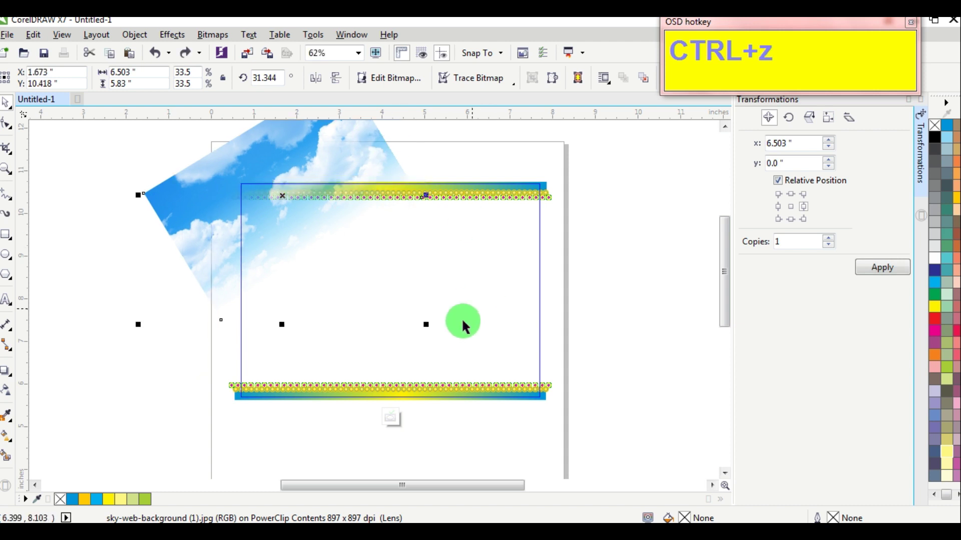
Enlarge the faded sky picture about its centre to 38.8% and shift it slightly right to about X 1.87 inches
left_click_drag(428, 326, 456, 341)
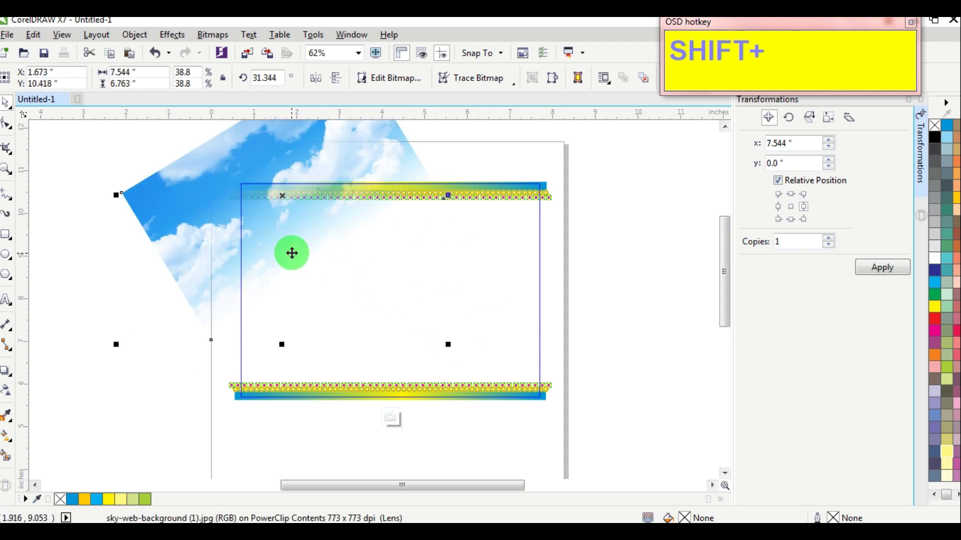
left_click_drag(180, 226, 190, 226)
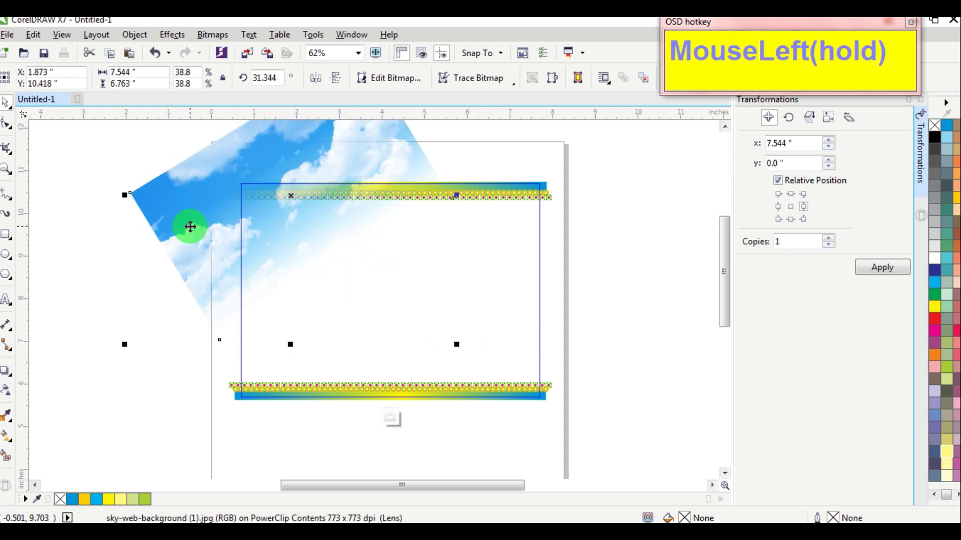
Bring the top ornamental border group in front of the sky picture and finish editing the frame's contents
left_click_drag(622, 164, 247, 250)
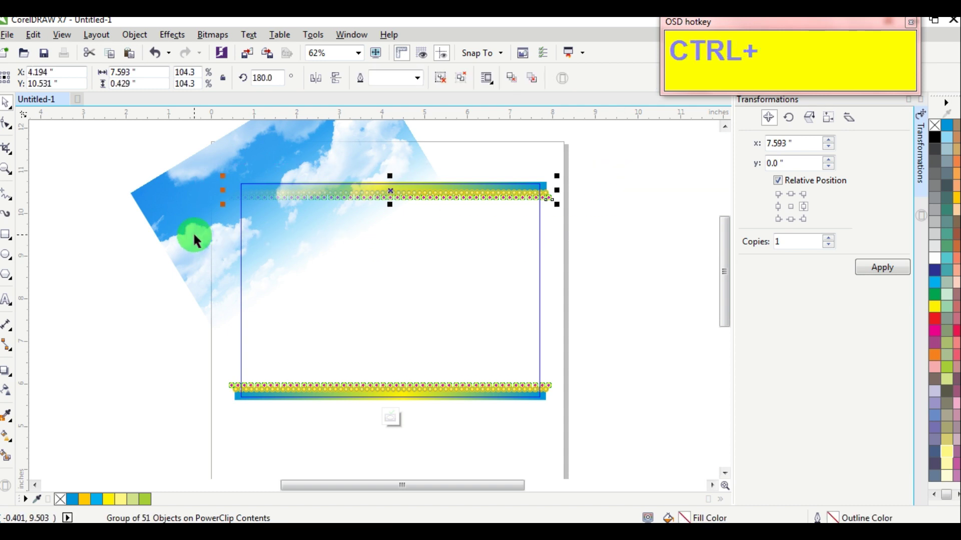
key("ctrl+Home")
right_click(454, 194)
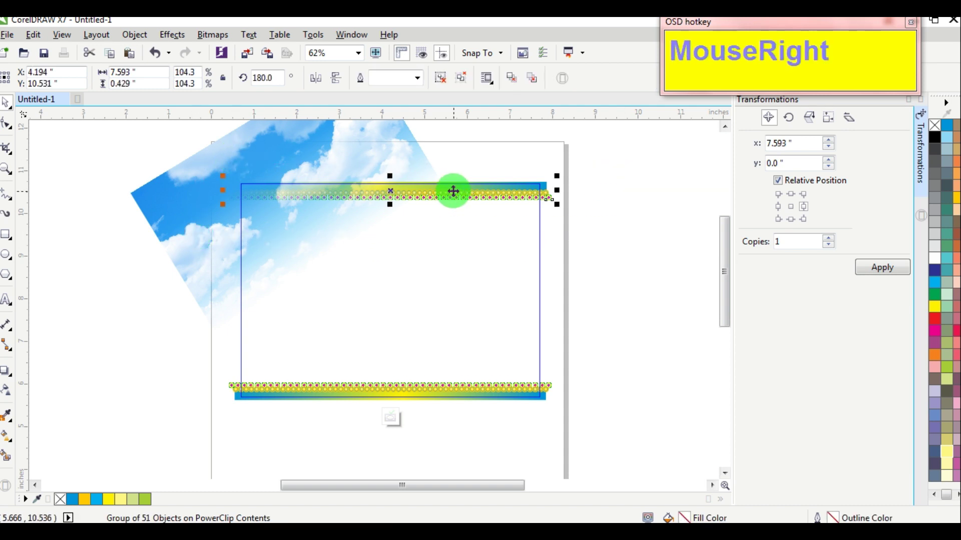
left_click(493, 386)
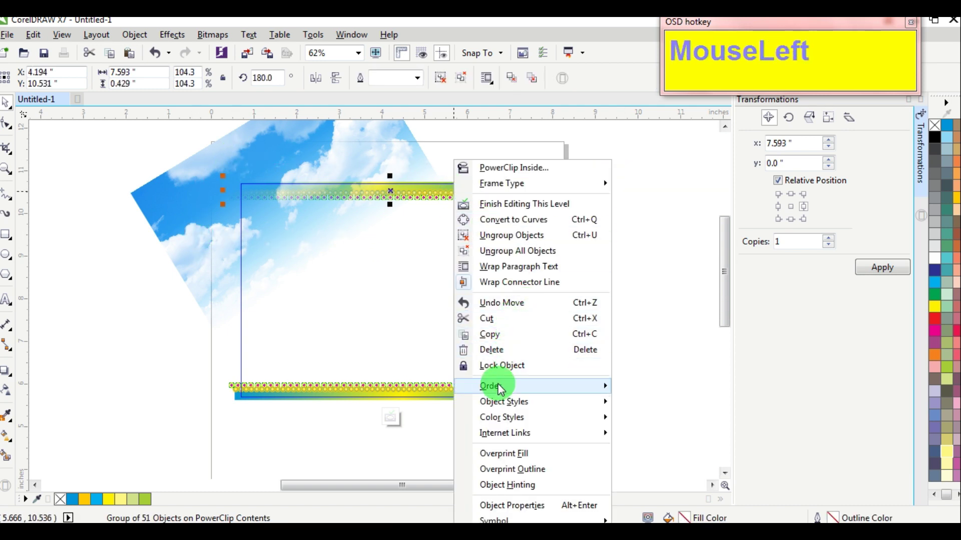
left_click(665, 418)
left_click(594, 219)
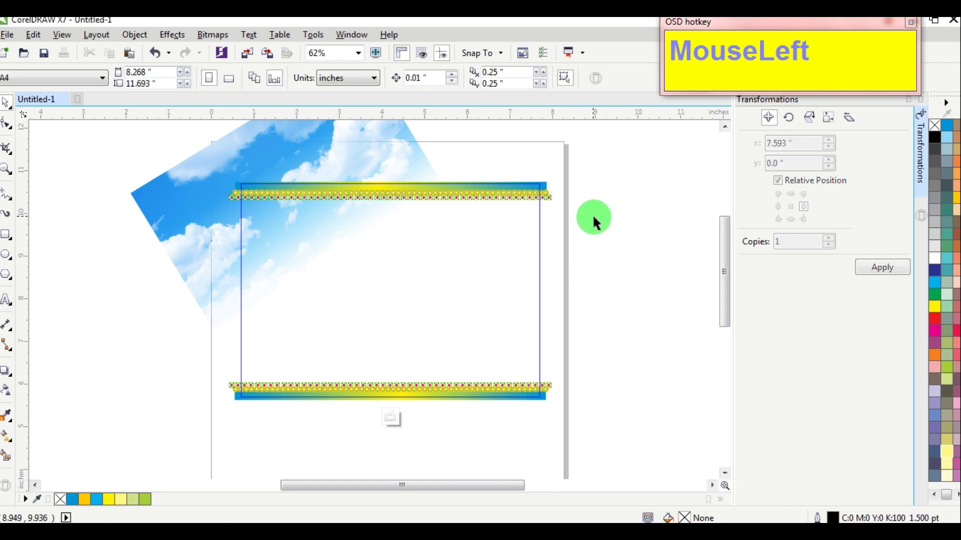
left_click_drag(397, 419, 392, 418)
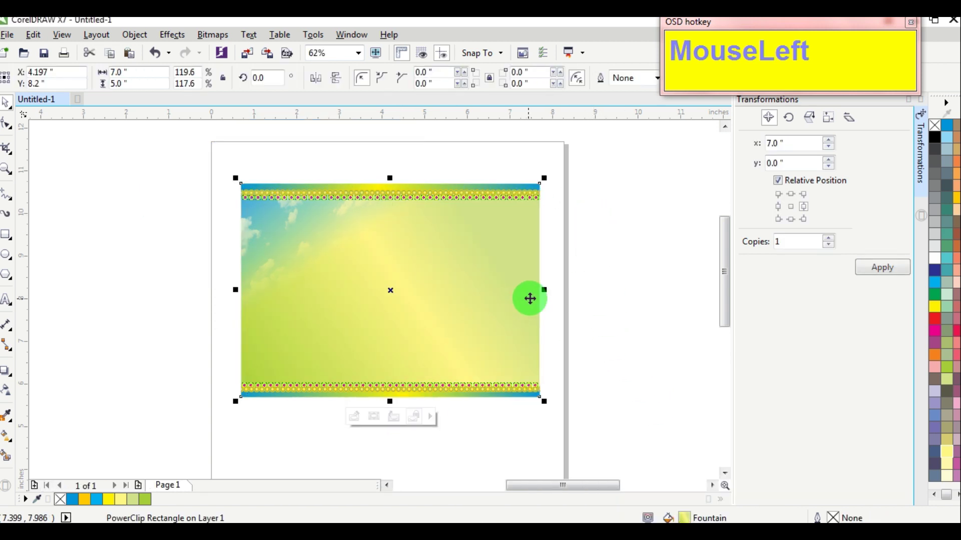
left_click(614, 240)
Reopen the frame's contents, enlarge the sky picture to 50.1%, centre it near X 2.29, Y 9.75 inches, and finish editing
left_click(326, 236, "ctrl")
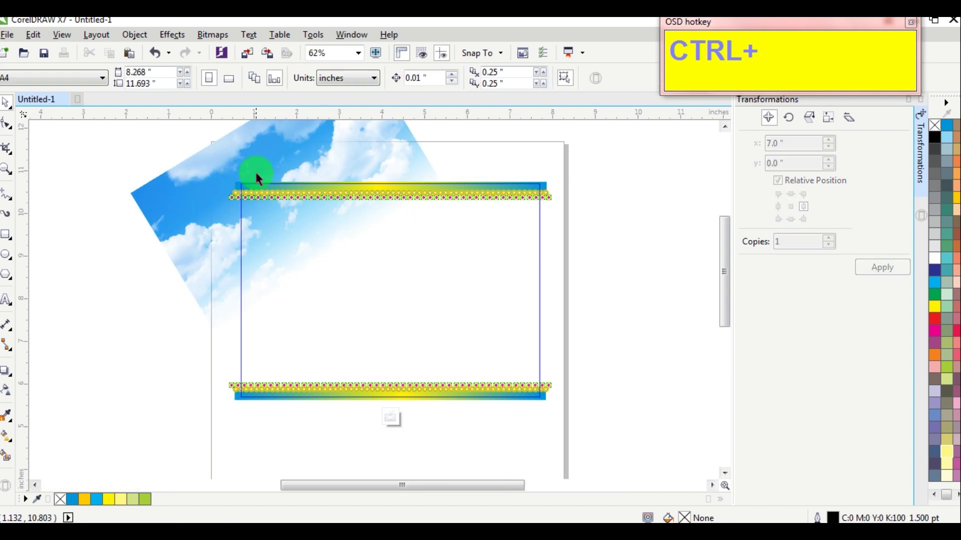
left_click_drag(254, 176, 214, 168)
left_click_drag(456, 345, 504, 366, "shift")
left_click_drag(203, 211, 214, 237)
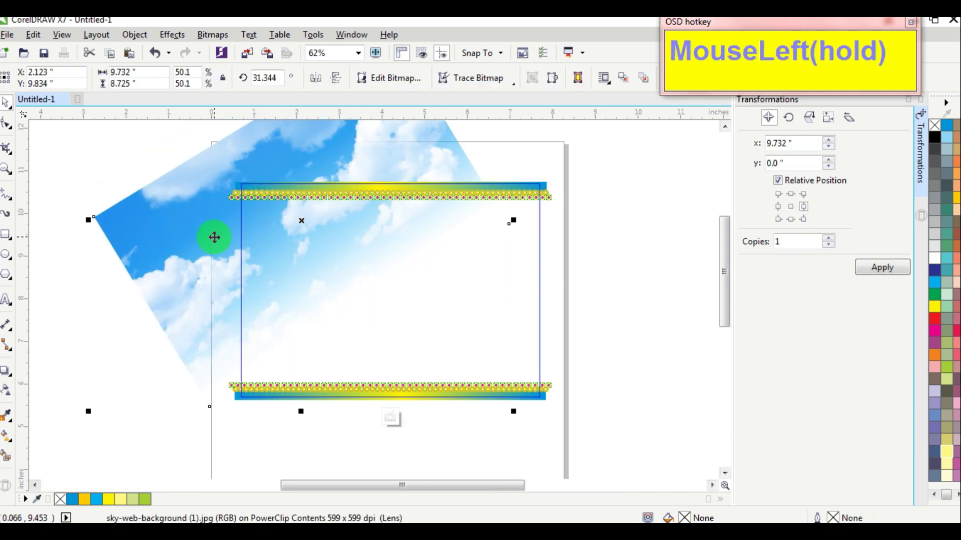
left_click(601, 267, "ctrl")
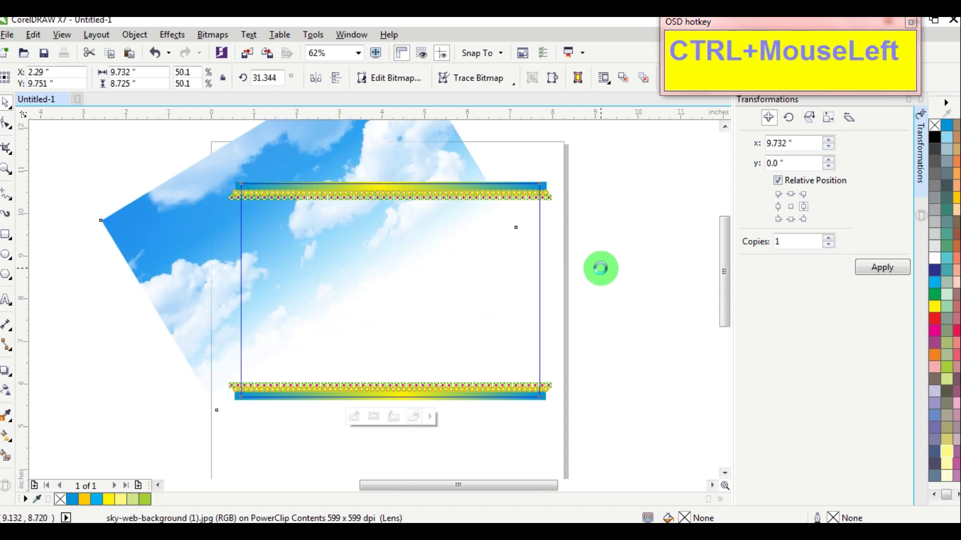
left_click(601, 268)
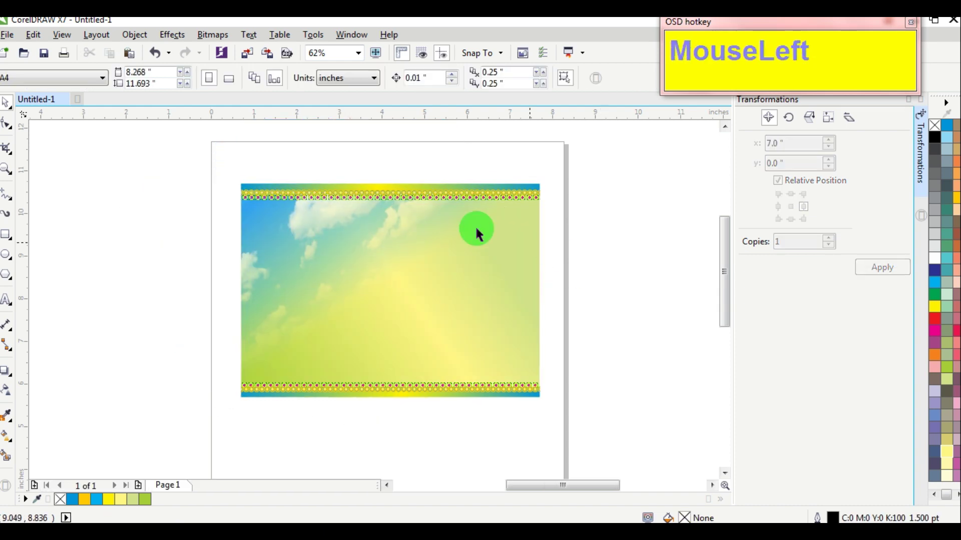
Move the goddess face picture (sarasa.png) to the right of the page, enlarged to 651.2% and centred near X 10.68, Y 6.96 inches
scroll(326, 193, "up", 4)
scroll(328, 193, "down", 1)
scroll(327, 194, "down", 6)
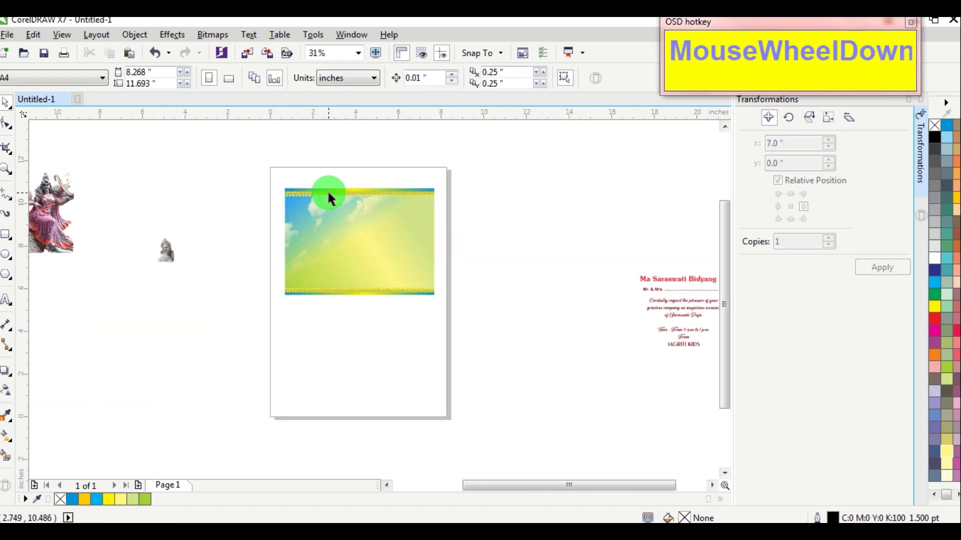
left_click_drag(165, 247, 559, 331)
scroll(515, 283, "up", 1)
scroll(517, 281, "up", 1)
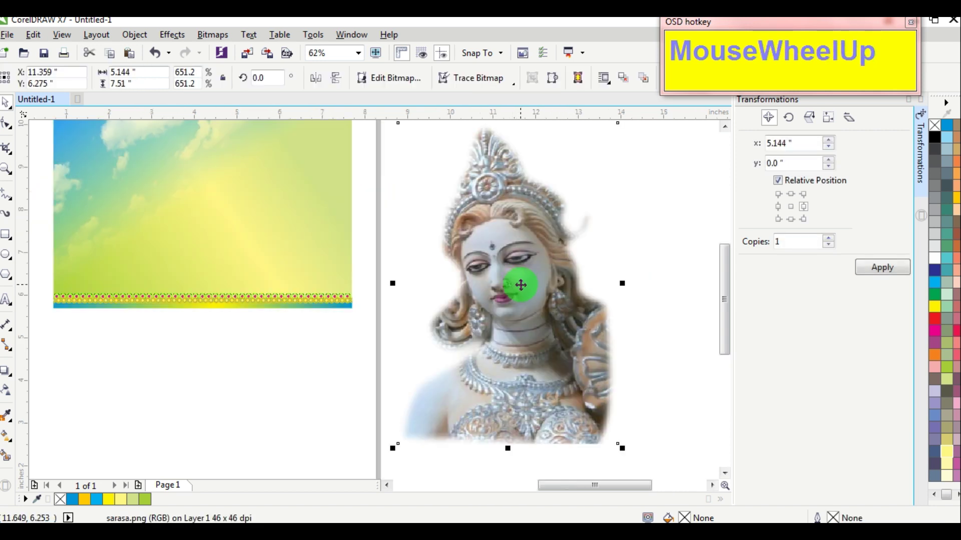
left_click_drag(521, 281, 492, 252)
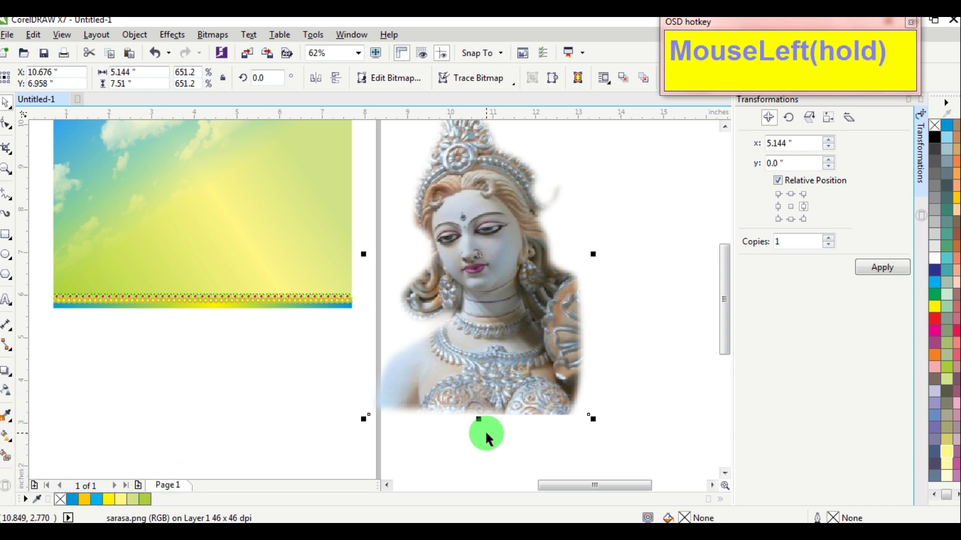
Apply a uniform transparency of 65 to the goddess face picture
left_click(9, 394)
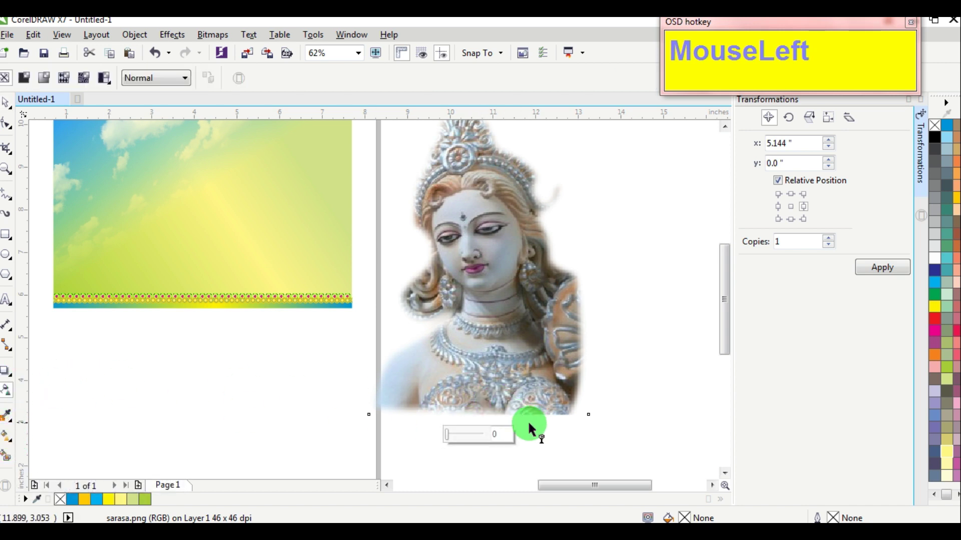
left_click_drag(455, 434, 464, 432)
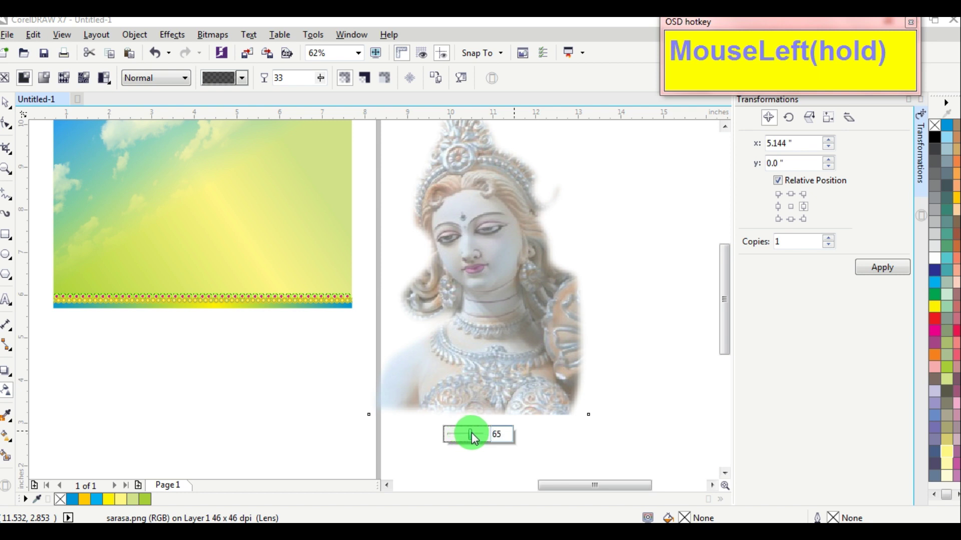
left_click_drag(472, 433, 471, 433)
left_click(6, 102)
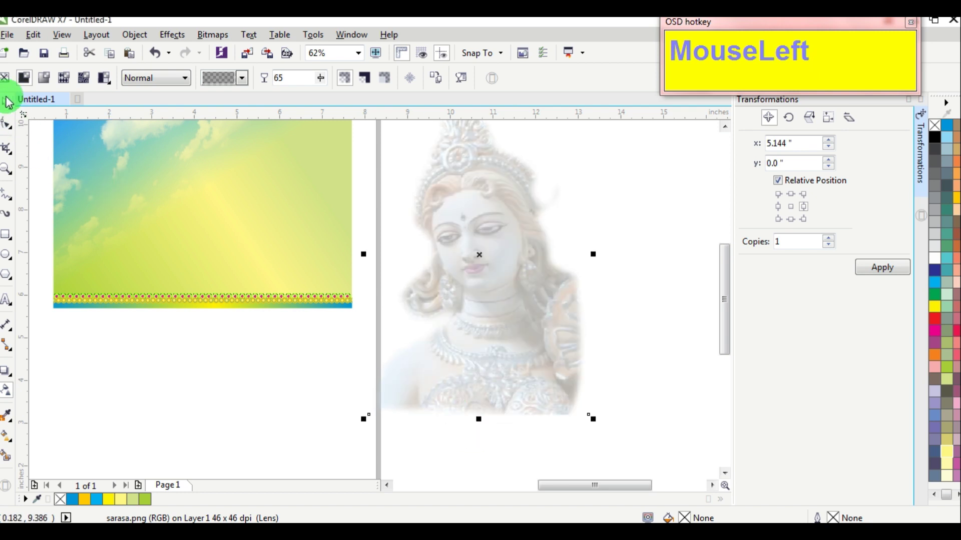
Scale the goddess face picture to 498%, bring it to the front and place it over the card's right end, centred near X 6.95, Y 7.64 inches
scroll(303, 243, "down", 3)
scroll(304, 202, "up", 2)
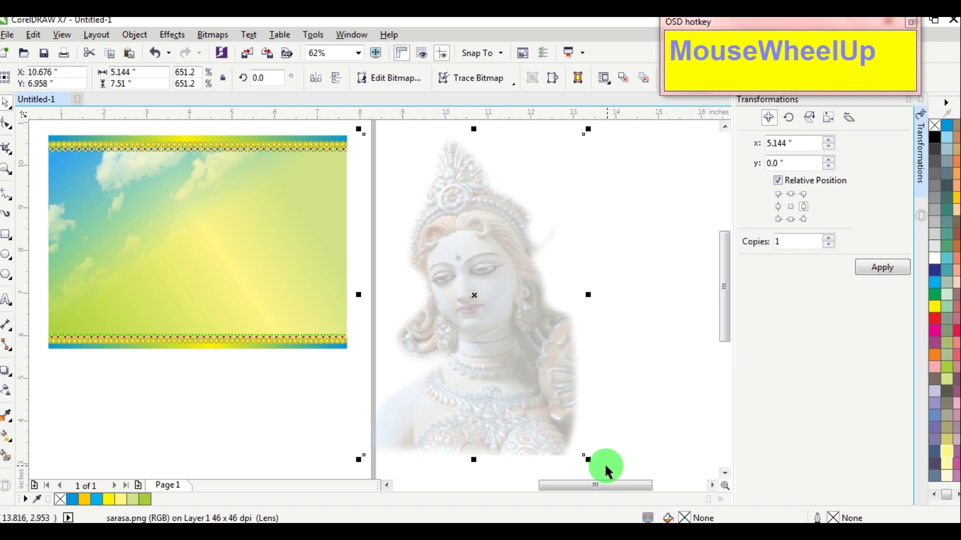
left_click_drag(589, 460, 584, 381)
left_click_drag(444, 284, 347, 263)
key("ctrl+Home")
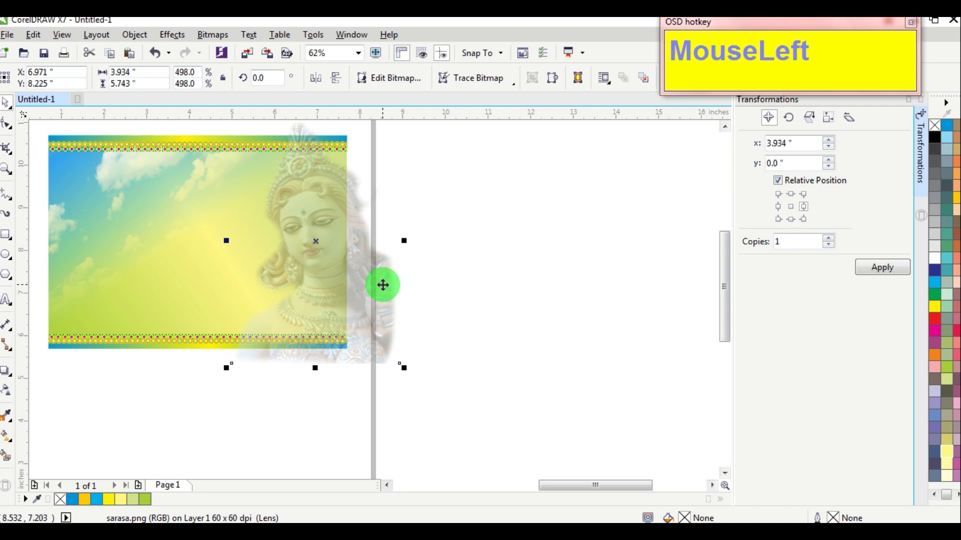
left_click_drag(376, 281, 375, 301)
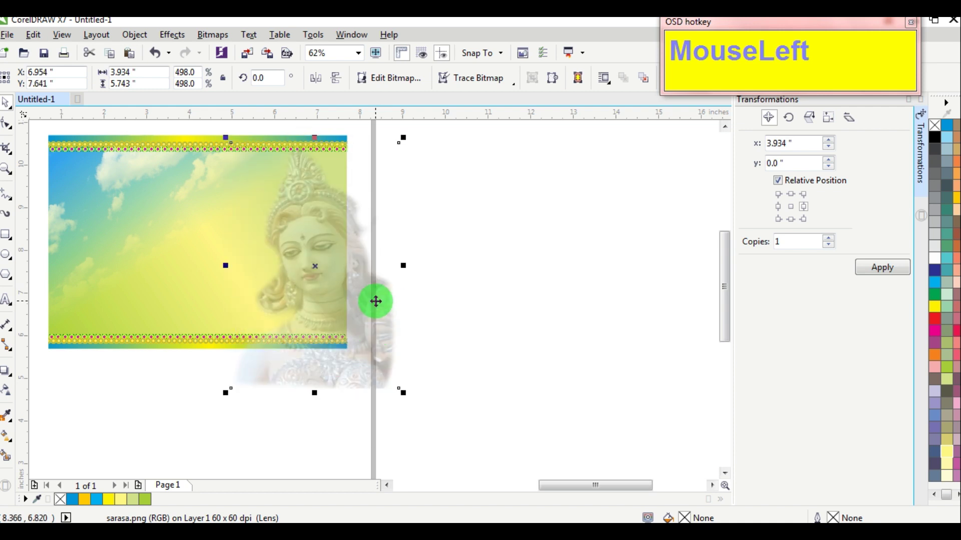
PowerClip the faded goddess face picture inside the card frame
left_click(96, 34)
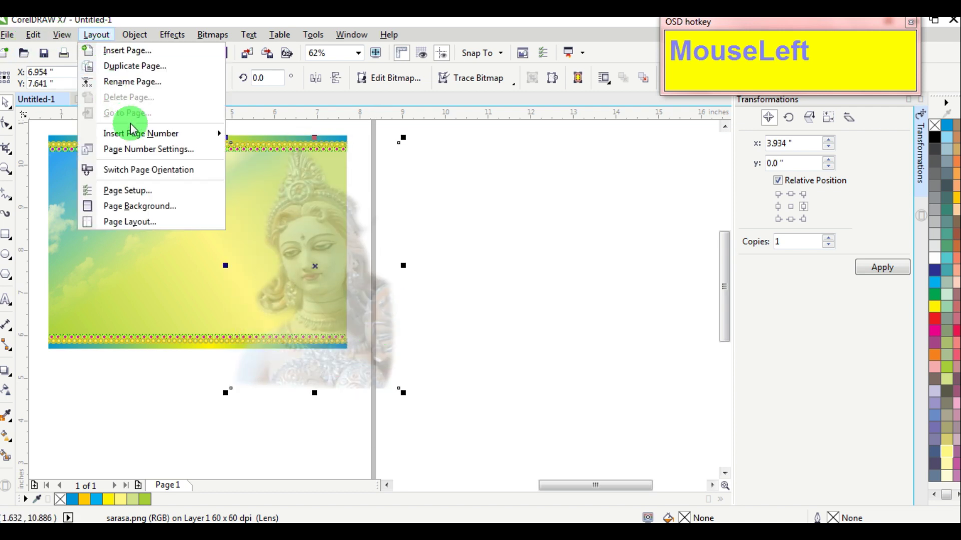
mouse_move(134, 34)
mouse_move(251, 157)
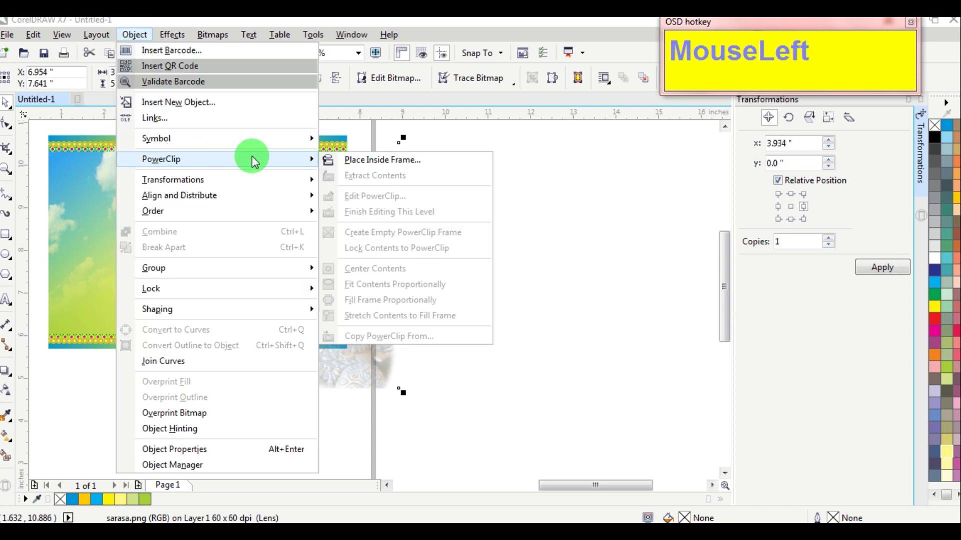
left_click(367, 161)
left_click(247, 235)
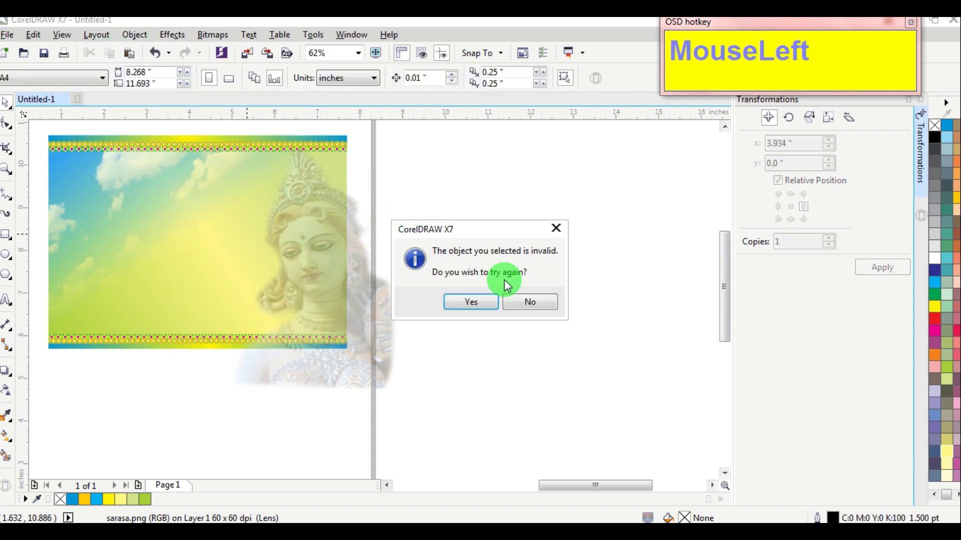
left_click(475, 296)
left_click(216, 299)
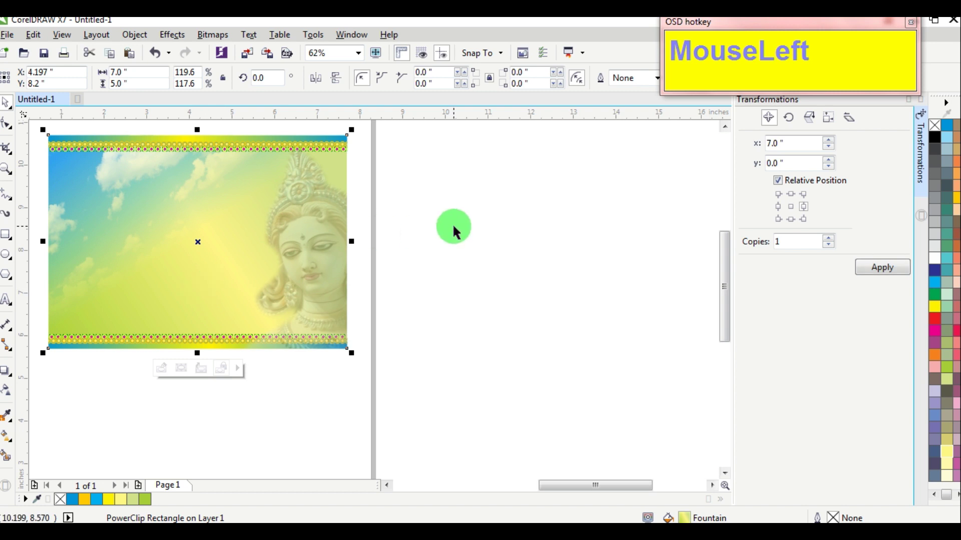
left_click(453, 223)
Bring the full-figure goddess picture (ma saraswati.png) onto the card's left side in front of the background, centred near X 2.1, Y 8.02 inches
scroll(410, 208, "down", 4)
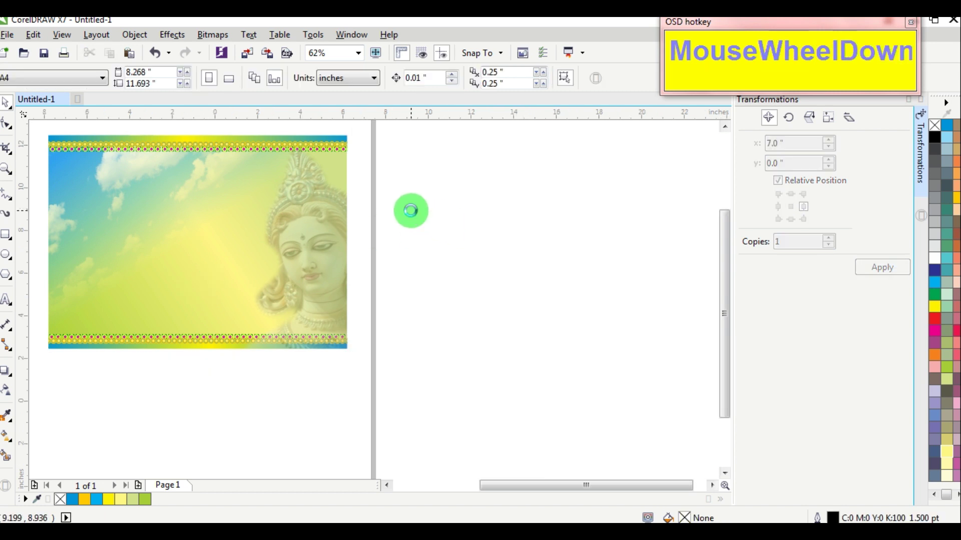
left_click_drag(104, 238, 231, 244)
scroll(232, 243, "up", 2)
key("Home")
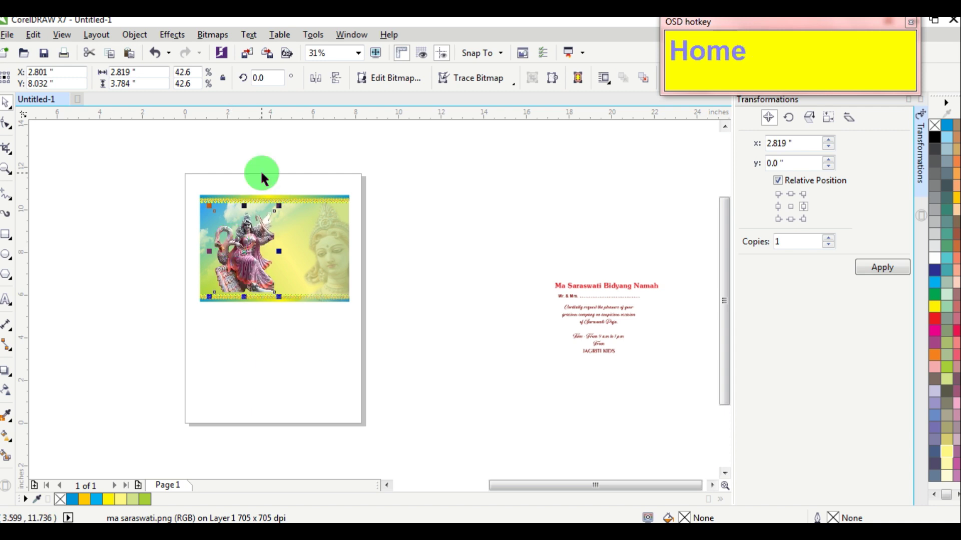
scroll(226, 259, "up", 2)
left_click_drag(256, 262, 225, 263)
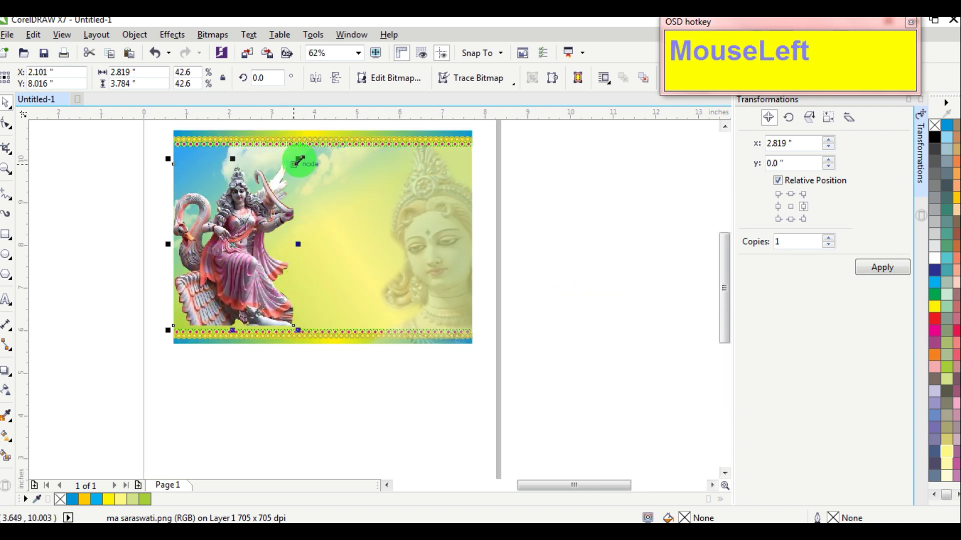
Fine-tune the full-figure goddess picture's position so it rests on the card's lower border, centred at X 2.136, Y 7.912 inches
left_click(338, 386)
scroll(241, 325, "up", 4)
left_click(287, 288)
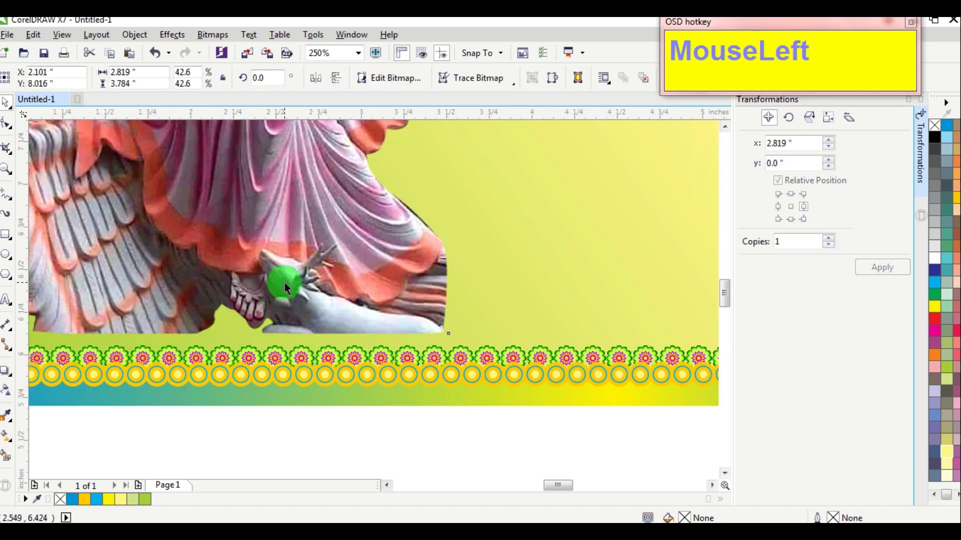
mouse_move(286, 288)
left_mouse_down()
mouse_move(274, 291)
mouse_move(292, 298)
left_mouse_up()
scroll(292, 298, "down", 2)
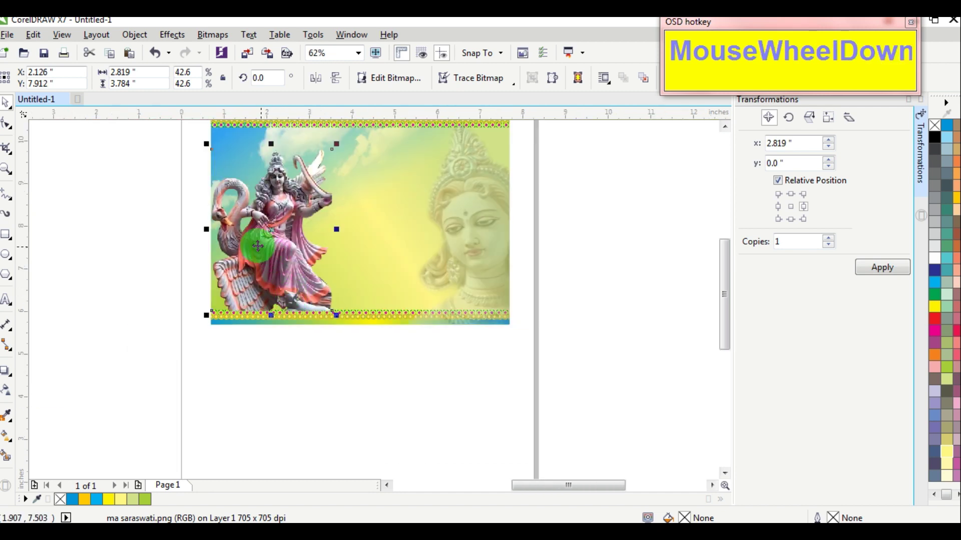
scroll(230, 233, "up", 1)
key("Right")
scroll(249, 232, "down", 1)
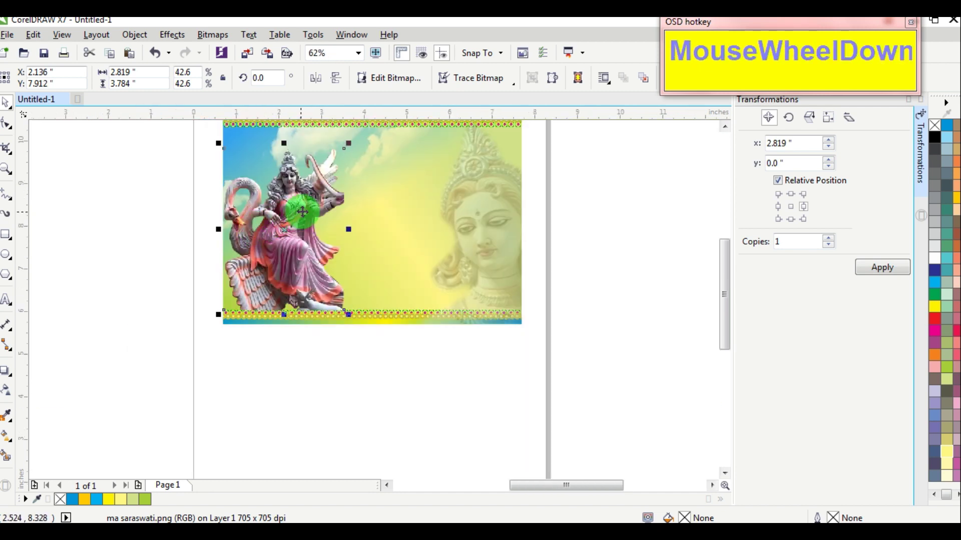
Group the full-figure goddess picture with the card background
left_click(602, 229)
scroll(533, 222, "down", 2)
scroll(561, 219, "up", 1)
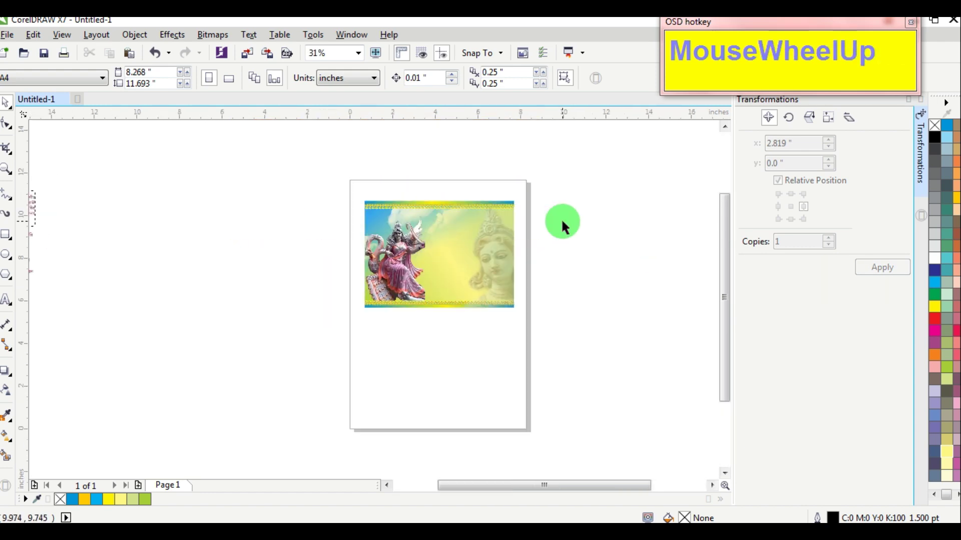
left_click_drag(560, 219, 322, 321)
scroll(482, 214, "up", 2)
right_click(482, 213)
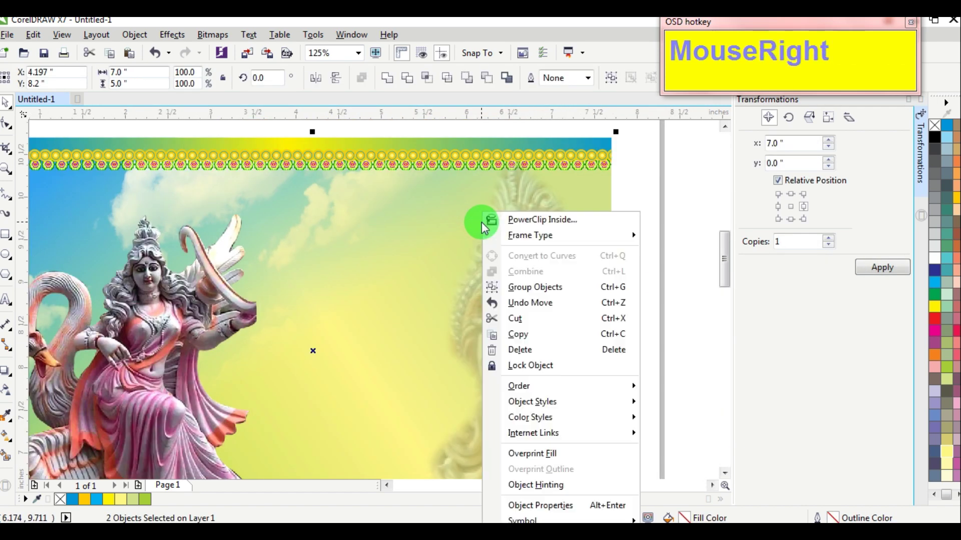
left_click(493, 285)
scroll(423, 275, "down", 1)
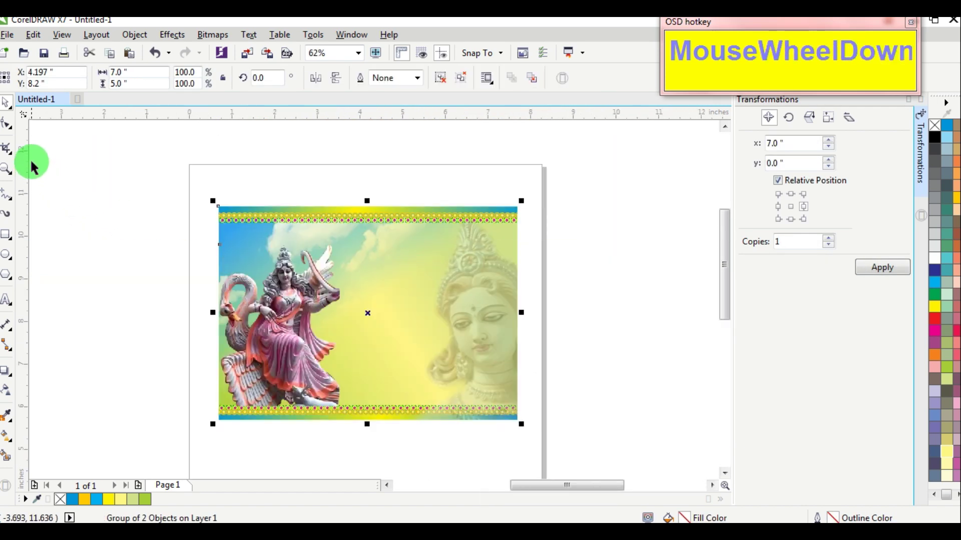
Inspect the grouped card closely and ungroup the goddess figure from the background
left_click(9, 163)
left_click_drag(205, 205, 521, 434)
scroll(446, 452, "up", 1)
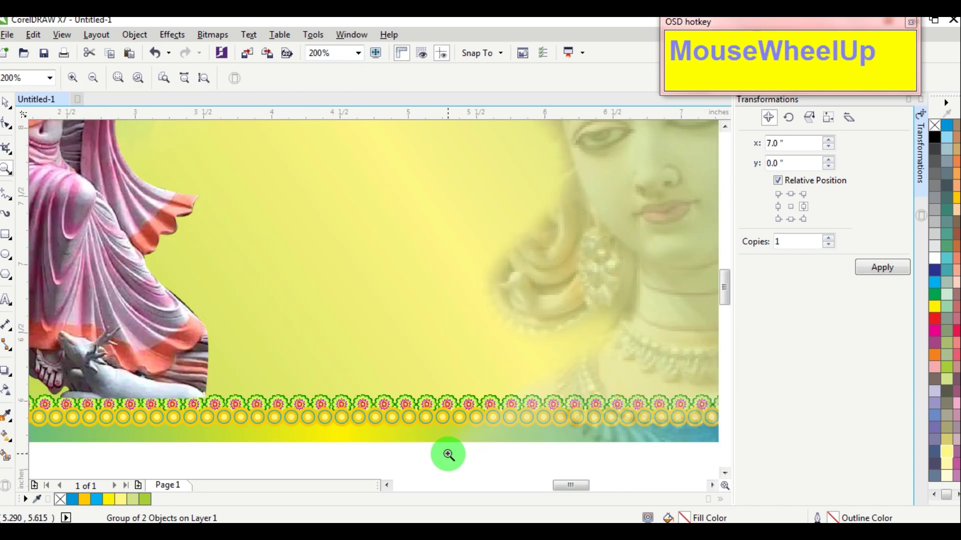
scroll(448, 455, "down", 1)
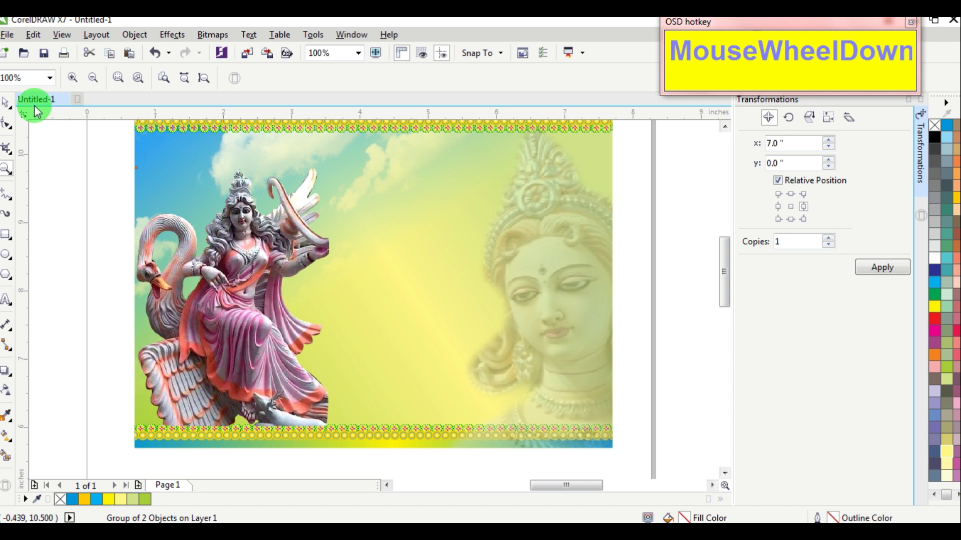
left_click(7, 101)
left_click(421, 294)
left_click(421, 295, "ctrl")
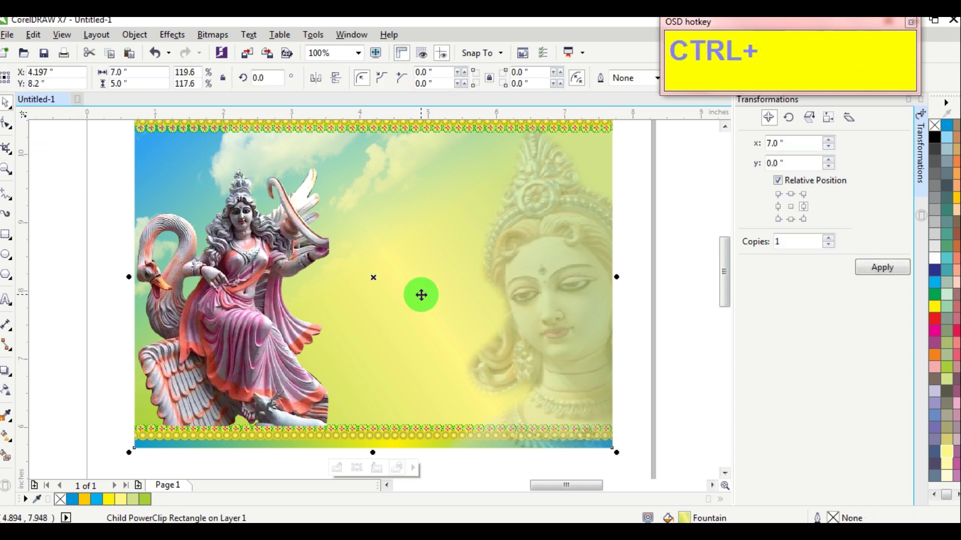
scroll(421, 294, "down", 1)
left_click_drag(590, 159, 189, 395)
key("ctrl+u")
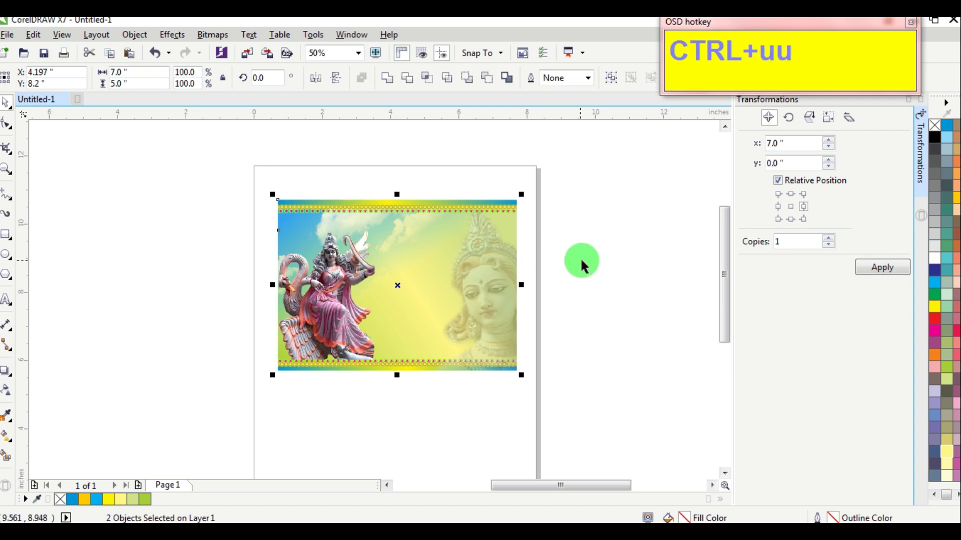
Edit the card's PowerClip contents, bring the lower ornamental border in front of the faded goddess face, and finish editing
left_click(582, 263)
left_click(407, 296, "ctrl")
left_click_drag(594, 343, 223, 389)
scroll(450, 371, "up", 2)
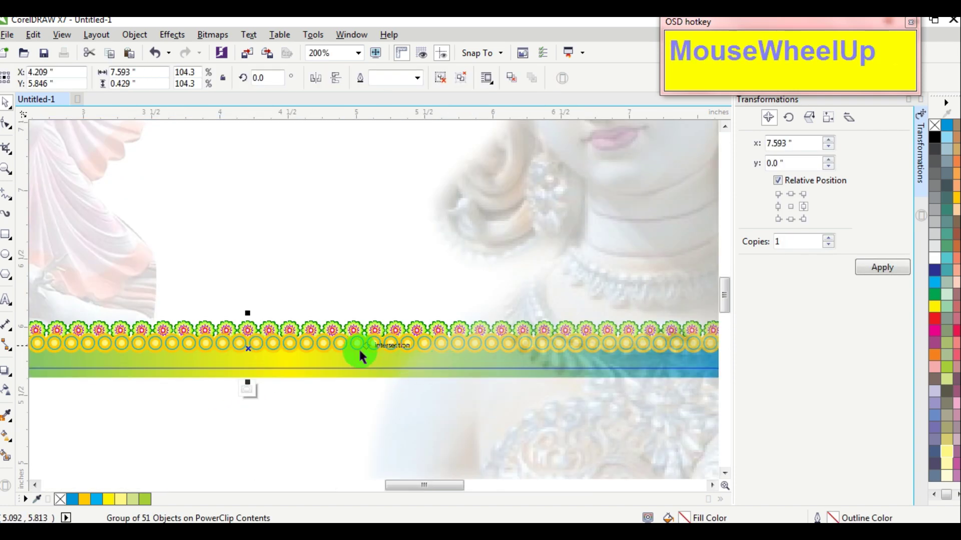
right_click(332, 346)
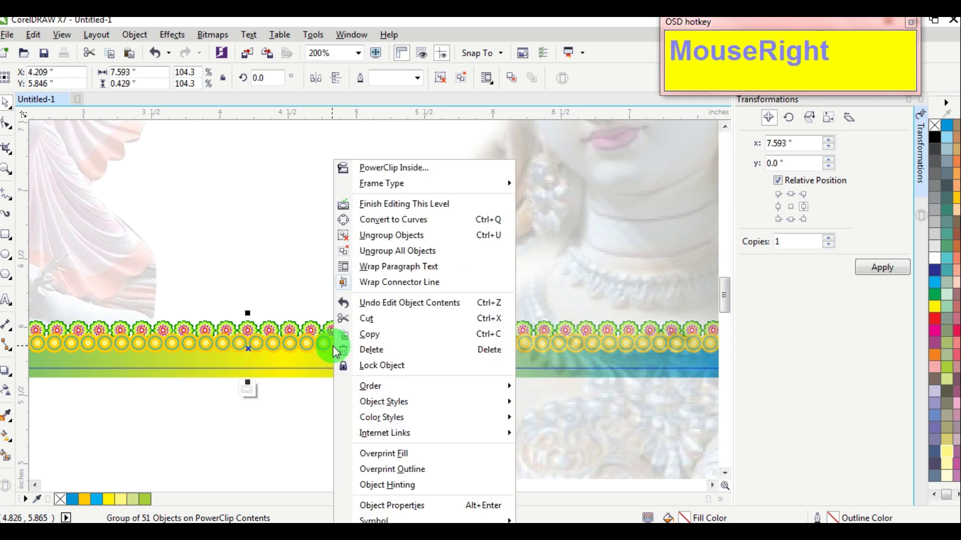
left_click(382, 388)
left_click(531, 411)
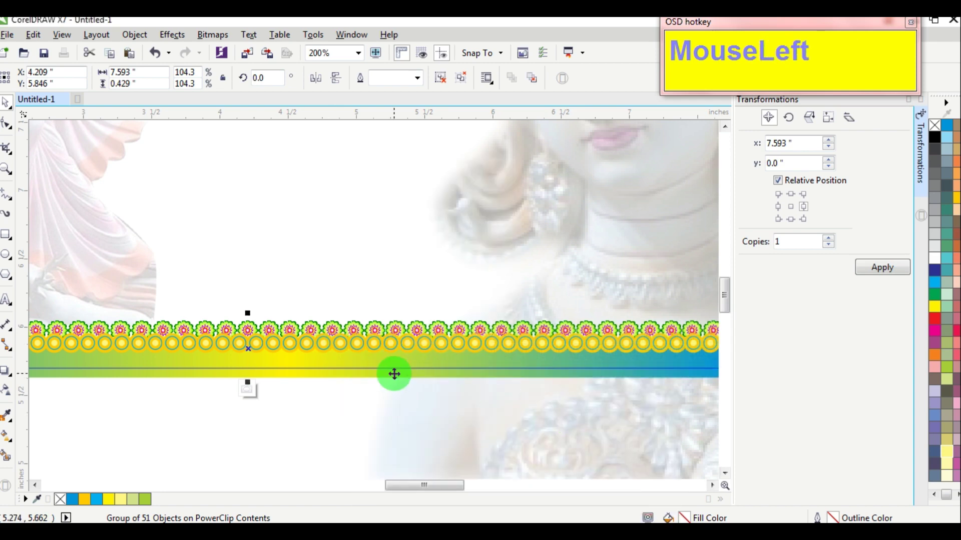
scroll(428, 361, "down", 2)
left_click(561, 266, "ctrl")
scroll(408, 375, "up", 2)
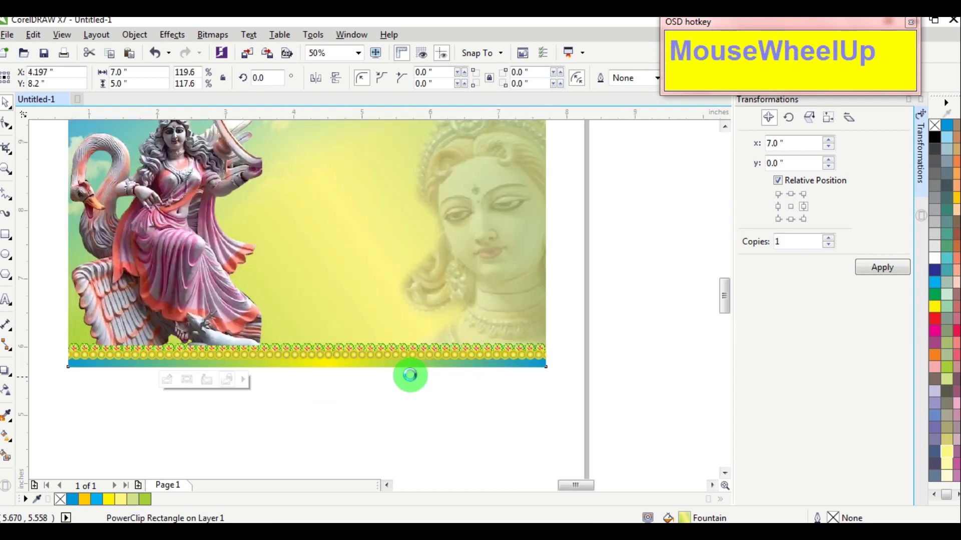
scroll(424, 363, "down", 1)
scroll(435, 217, "up", 2)
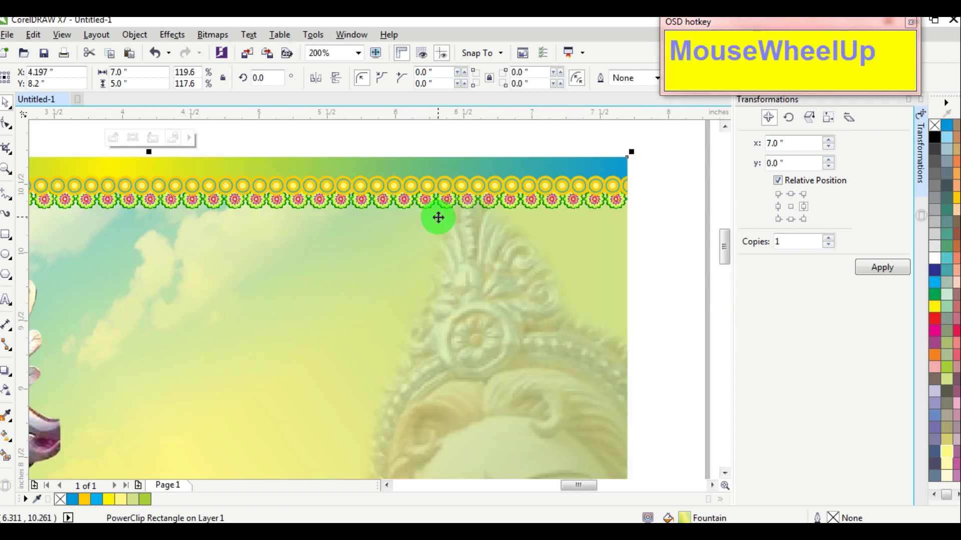
scroll(437, 215, "down", 4)
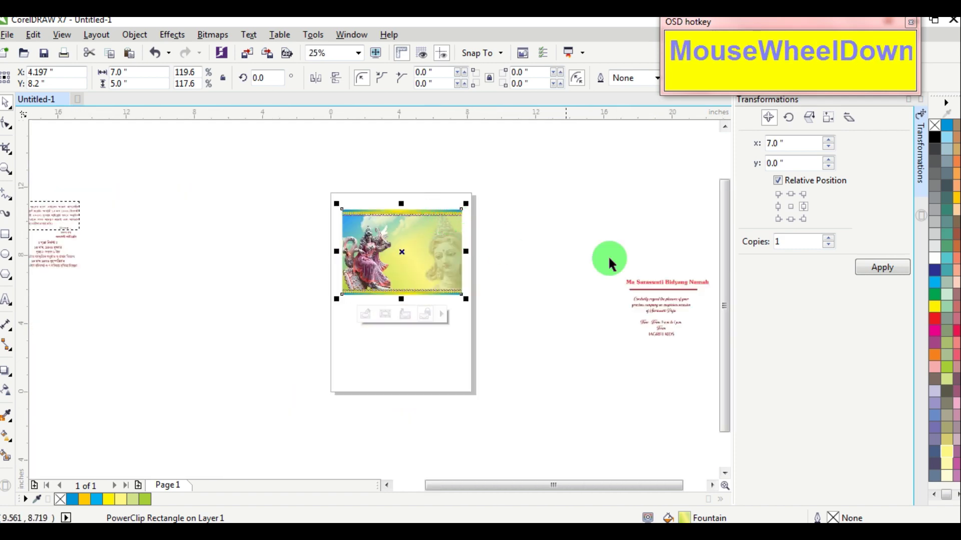
Duplicate the card background and goddess figure lower on the page, centring the copy at X 4.03, Y 2.95 inches
left_click(622, 253)
left_click_drag(311, 175, 500, 333)
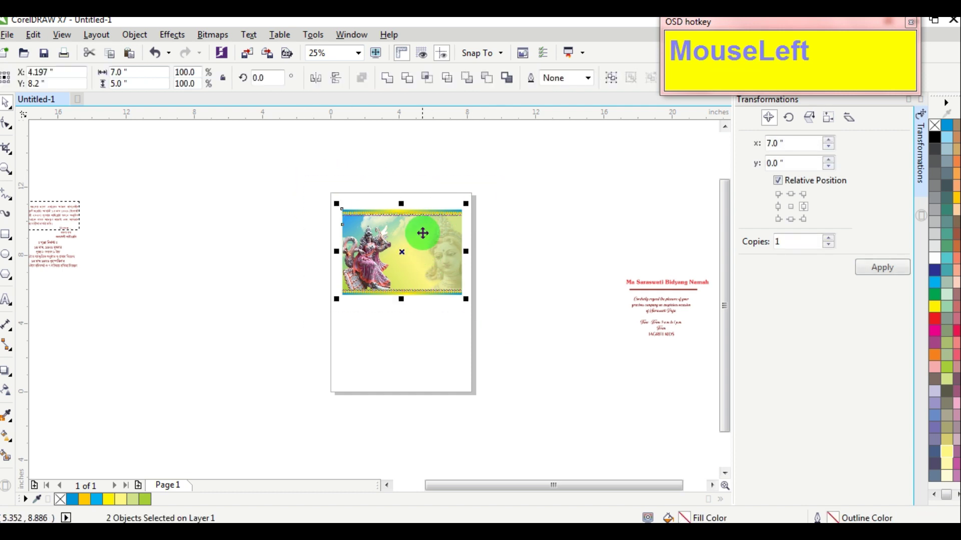
left_click_drag(423, 233, 420, 321)
right_click(419, 319)
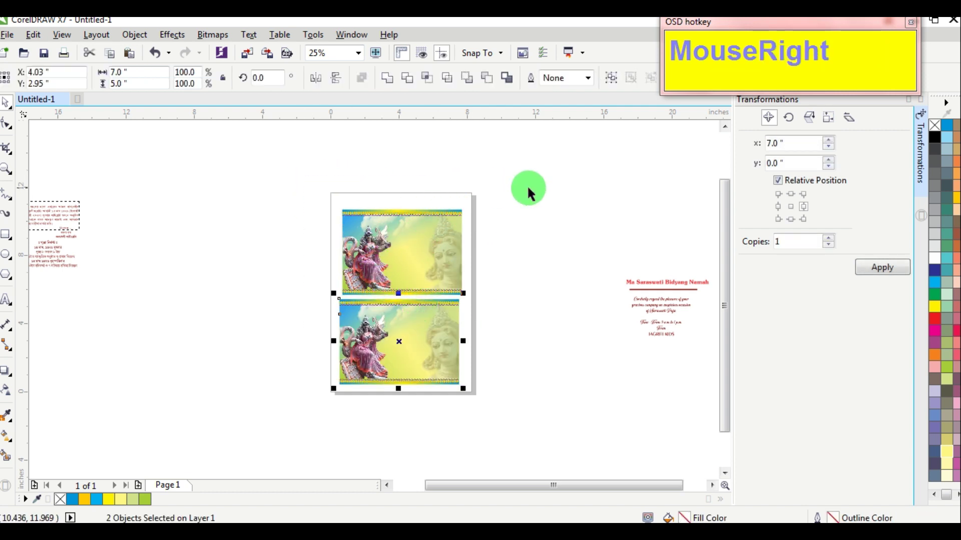
Move the upper card with its goddess figure to X 3.842, Y 8.763 inches near the page's upper edge
left_click_drag(529, 186, 316, 300)
scroll(386, 223, "up", 1)
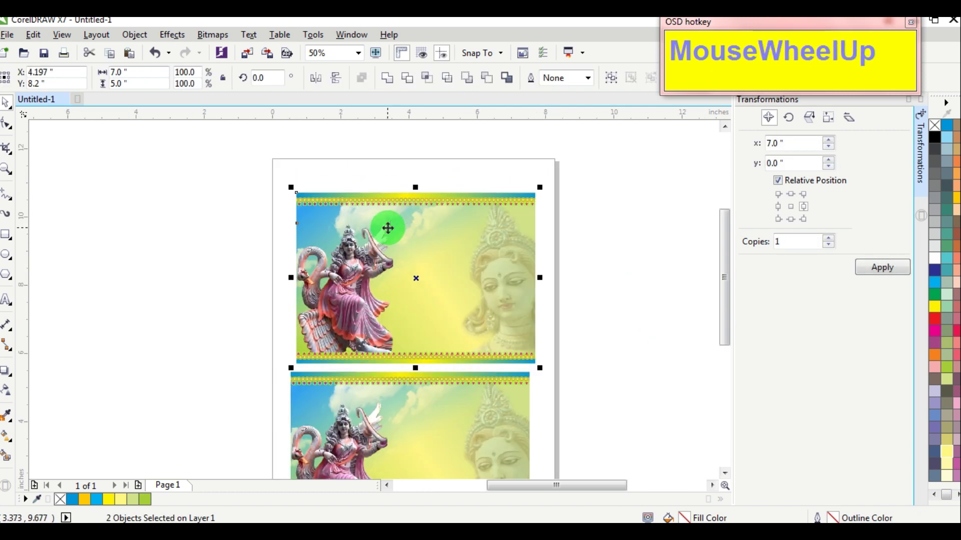
left_click_drag(388, 228, 375, 208)
scroll(422, 316, "down", 1)
left_click(489, 425)
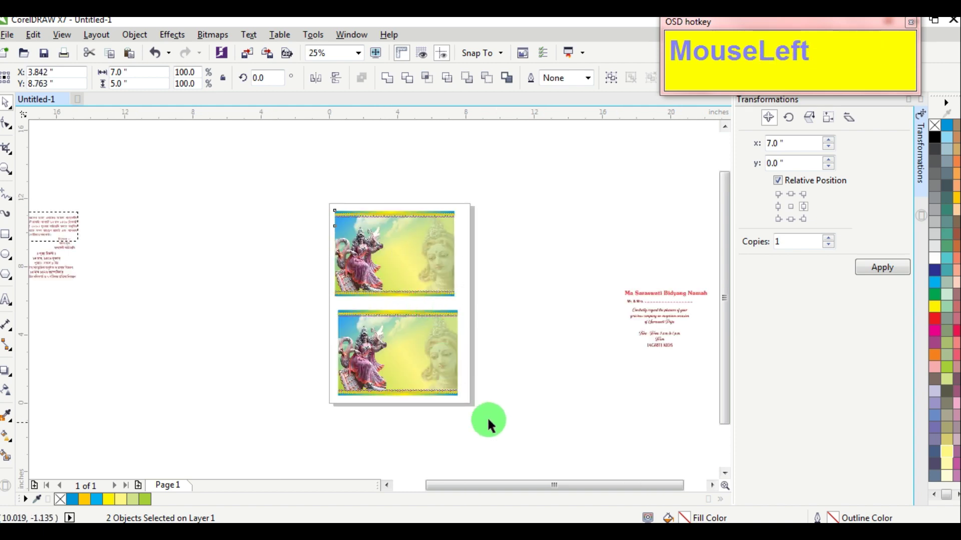
Move the duplicate card up so it sits directly beneath the upper card with a narrow gap, edges roughly aligned
left_click_drag(489, 425, 325, 302)
scroll(345, 313, "up", 1)
left_click_drag(382, 375, 371, 333)
left_click(614, 248)
scroll(612, 257, "down", 1)
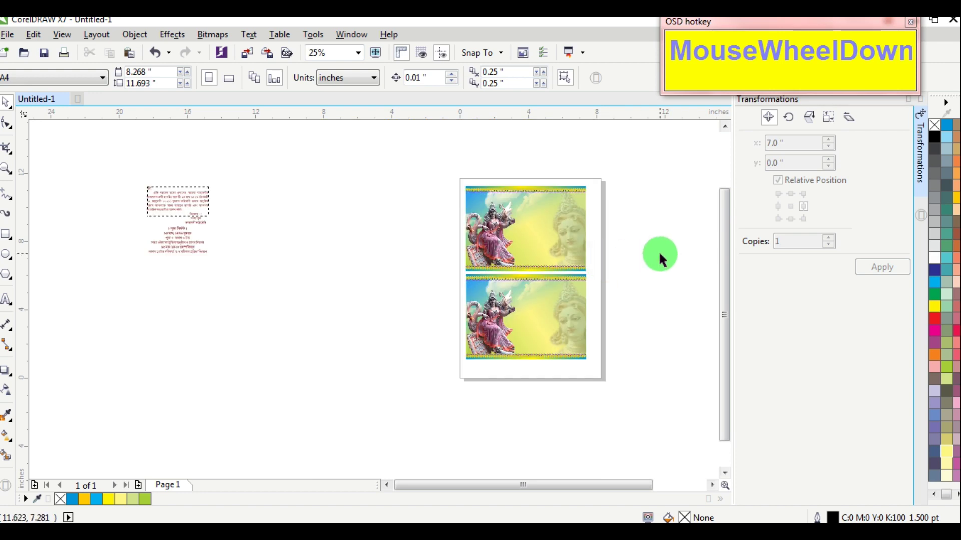
Place the English title and invitation text on the upper card, in front of the artwork, centred at X 5.221, Y 8.469 inches
left_click(712, 486)
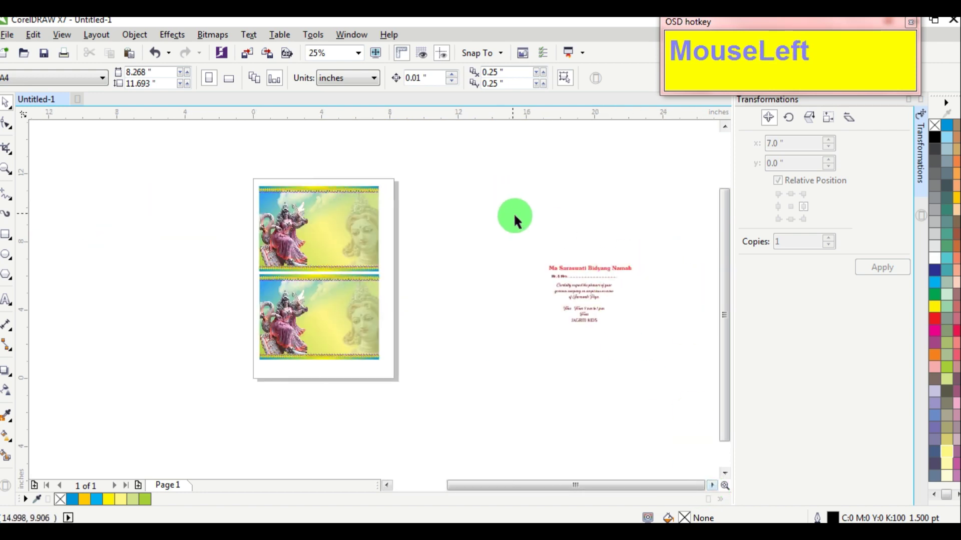
left_click_drag(614, 318, 335, 227)
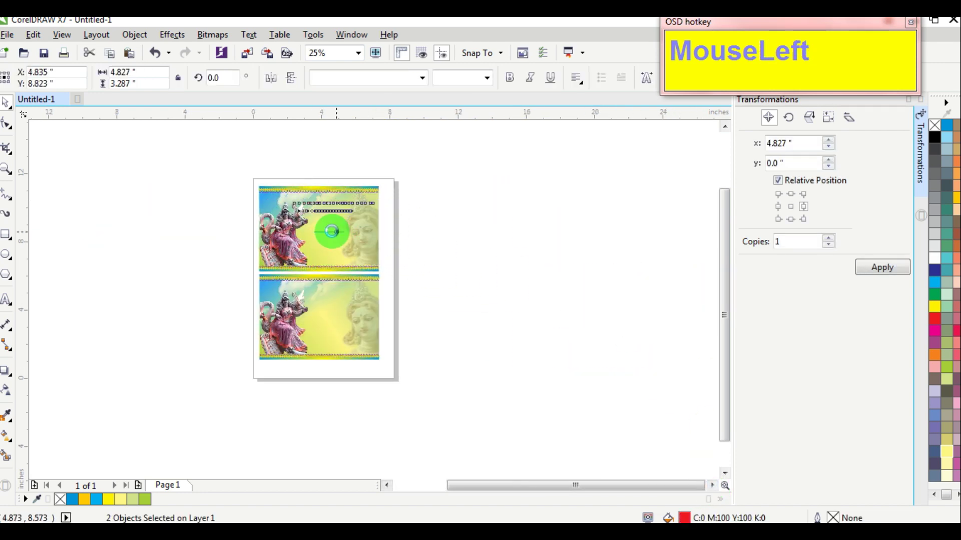
scroll(330, 232, "up", 1)
scroll(330, 231, "up", 1)
key("Home")
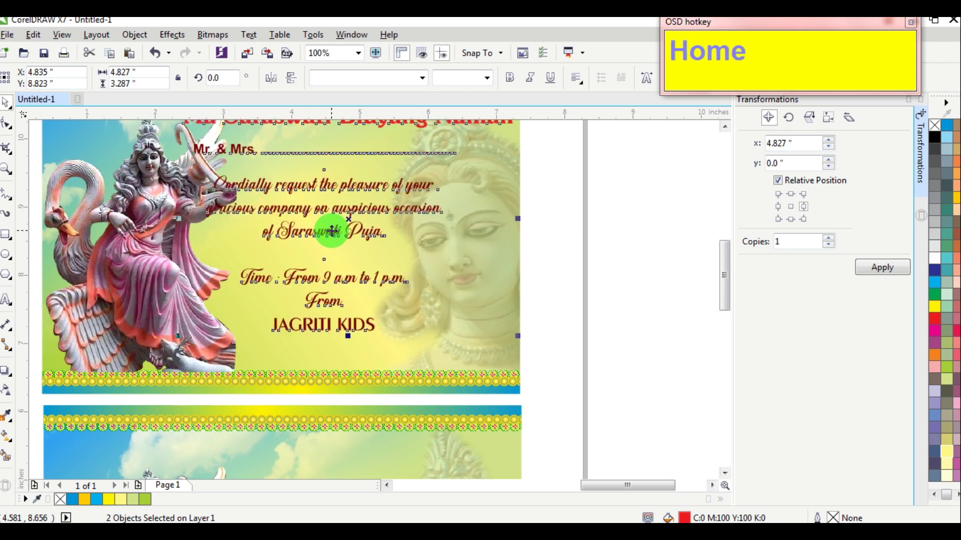
left_click_drag(328, 324, 355, 345)
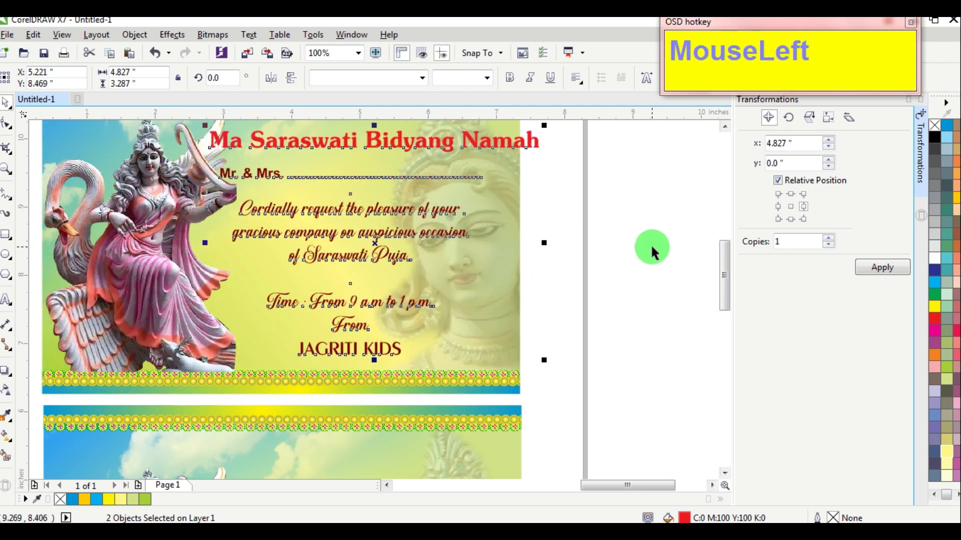
left_click(534, 265)
Move the title "Ma Saraswati Bidyang Namah" up and left so it sits just beneath the upper card's top border
scroll(530, 252, "down", 1)
scroll(515, 203, "up", 1)
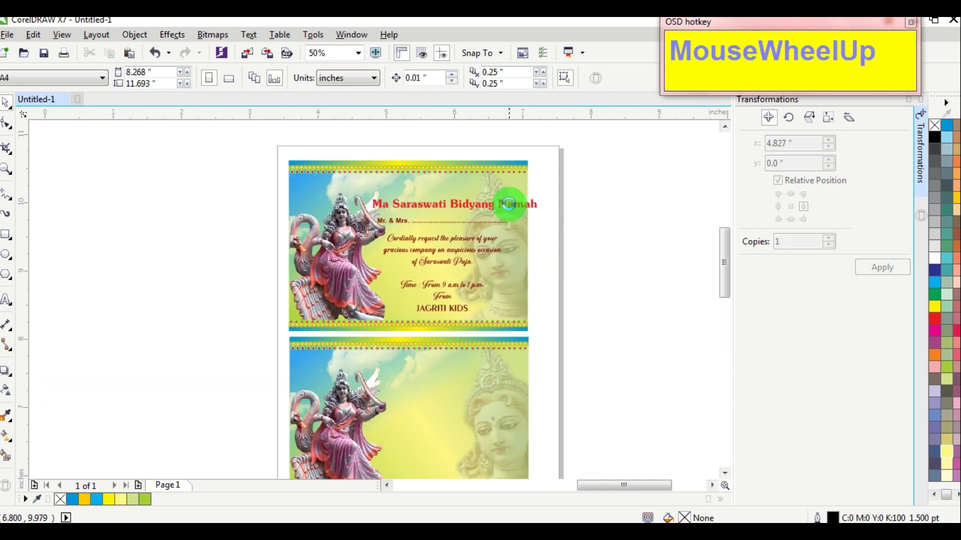
left_click_drag(332, 209, 296, 167)
left_click(612, 188)
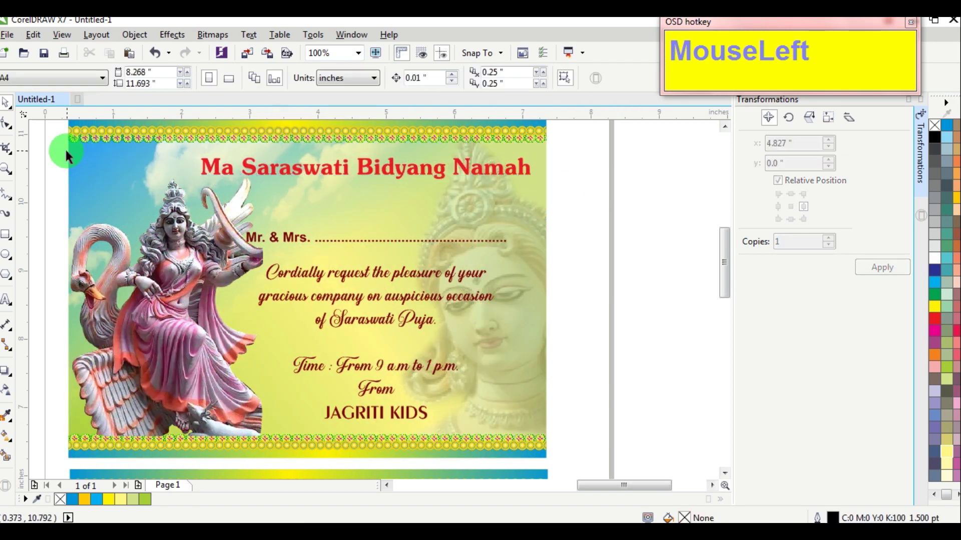
Draw a horizontal underline about 4.78 inches long beneath the title and colour its 1.5 pt outline red (C0 M100 Y100 K0)
left_click(7, 202)
left_click_drag(206, 182, 532, 202)
left_click(866, 277)
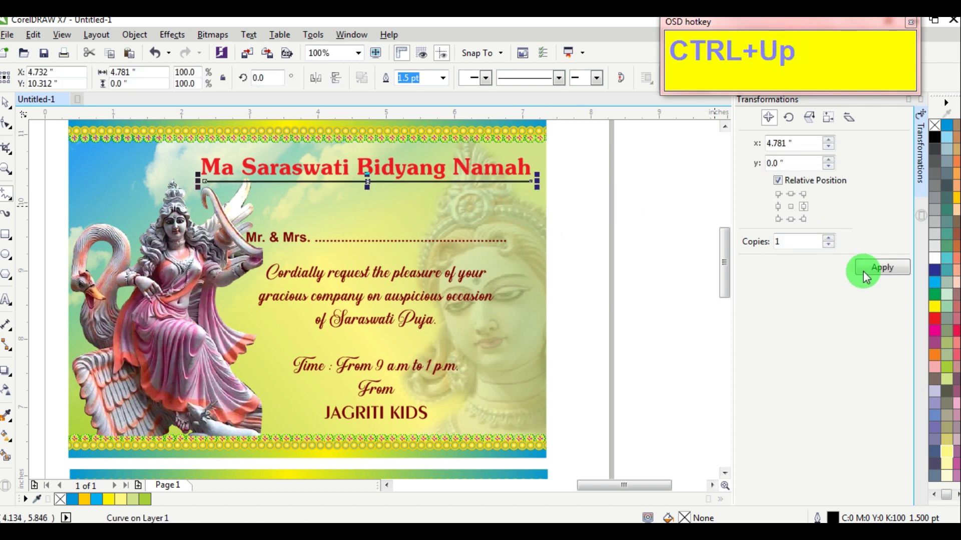
right_click(935, 316)
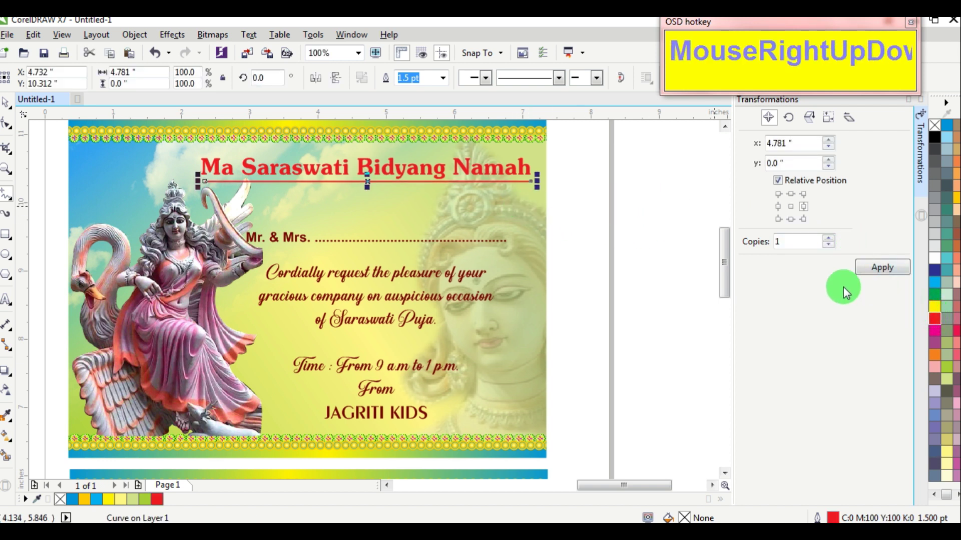
left_click(9, 105)
left_click(563, 224)
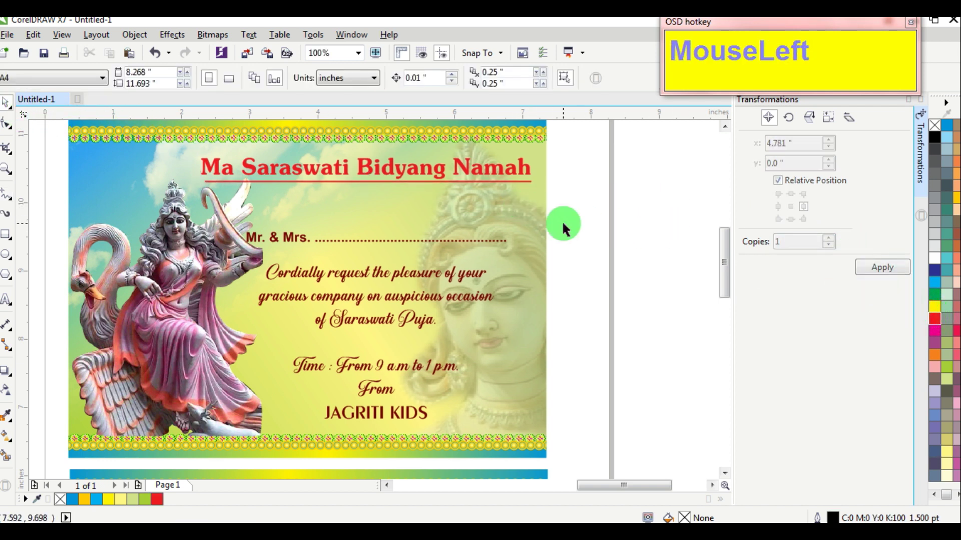
Move the "Mr. & Mrs." line and invitation body text slightly right and up, clear of the full-figure goddess
left_click_drag(213, 428, 212, 428)
left_click_drag(351, 414, 379, 399)
left_click(634, 317)
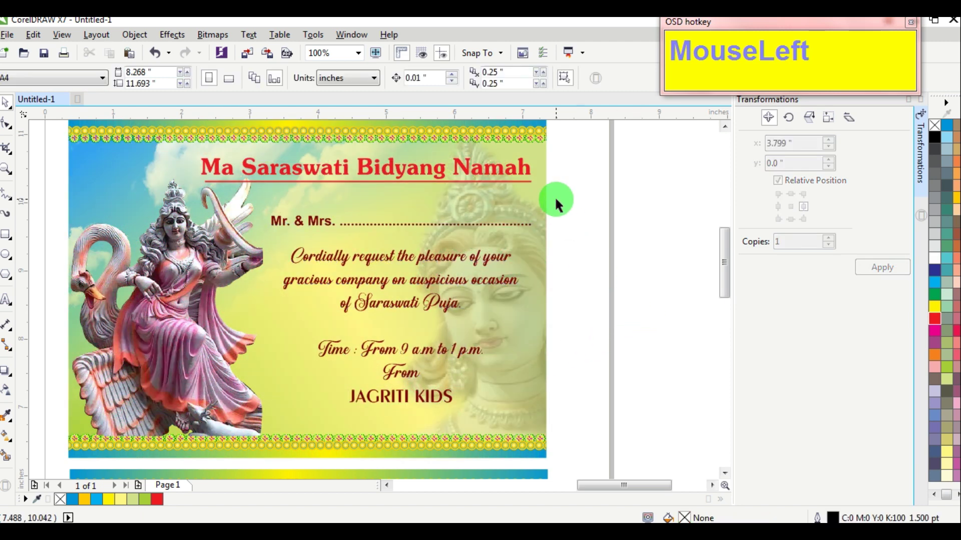
Nudge the title and its underline together up and left, centring them at X 4.63, Y 10.563 inches
left_click_drag(605, 137, 161, 188)
key("Up")
key("Up")
key("Up")
key("Up")
key("Up")
key("Up")
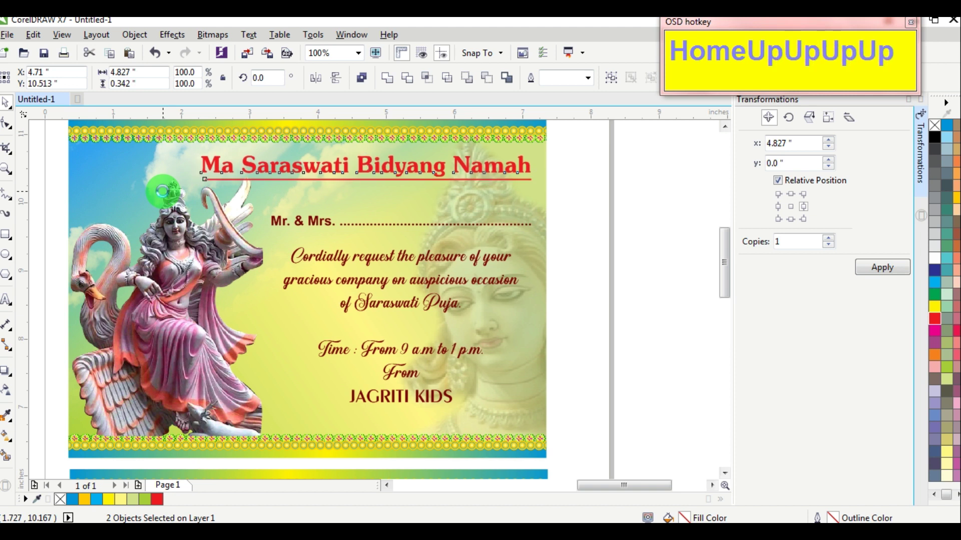
key("Up")
key("Up")
key("Left")
key("Left")
key("Left")
key("Left")
key("Left")
key("Left")
key("Left")
key("Left")
key("Left")
key("Left")
key("Left")
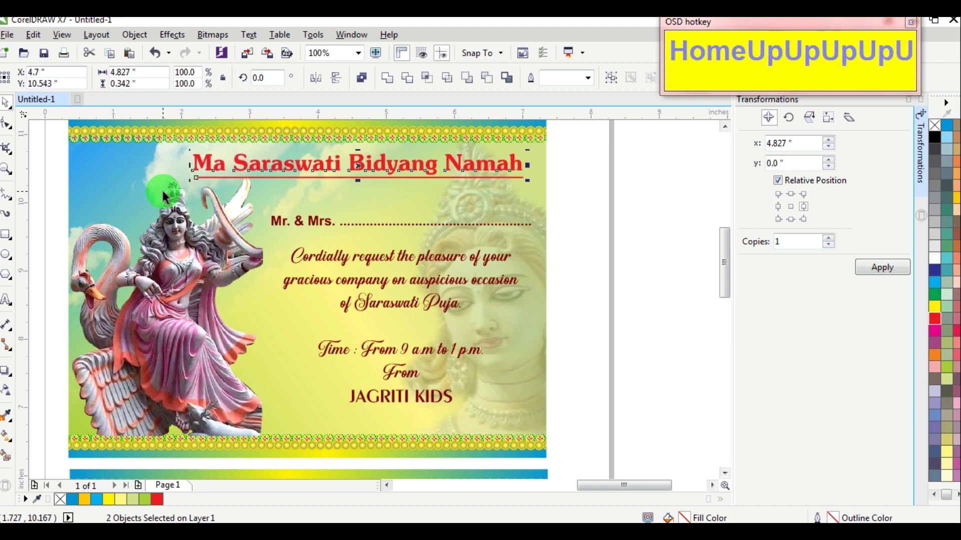
key("Right")
key("Right")
key("Right")
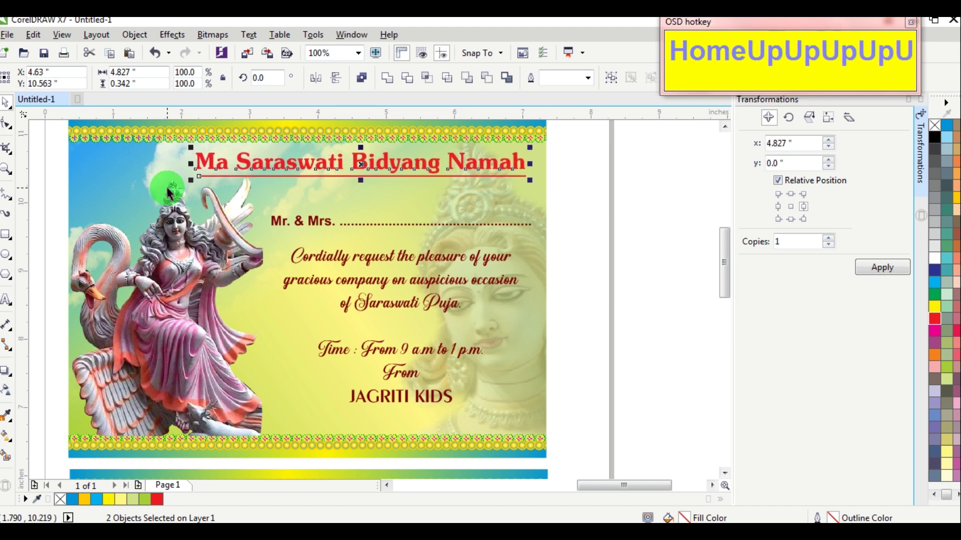
left_click(573, 288)
scroll(573, 287, "down", 3)
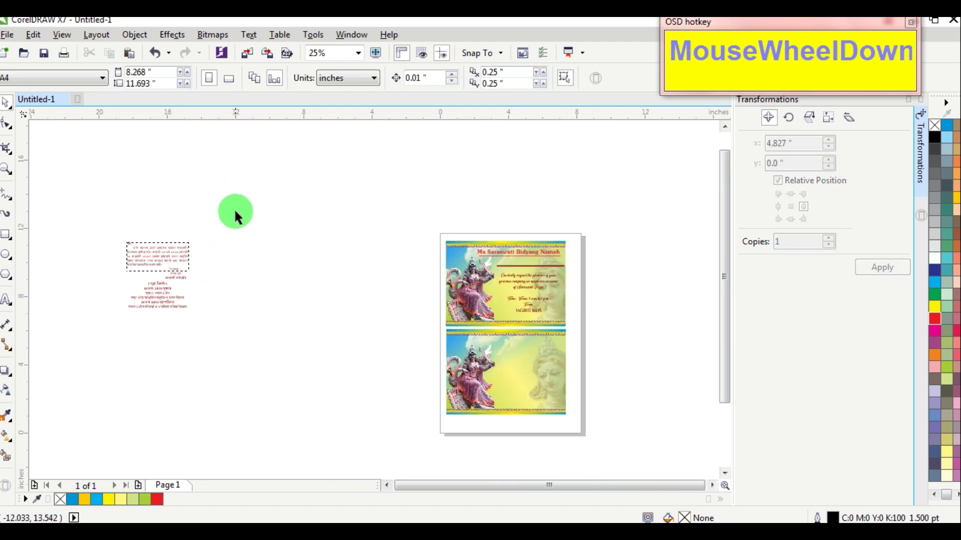
Move the grouped Bengali invitation text from outside the page onto the lower card, at about X 5.39, Y 3.425 inches
left_click(150, 278)
left_click_drag(167, 256, 534, 377)
scroll(534, 378, "up", 1)
scroll(535, 377, "up", 2)
key("ctrl+Home")
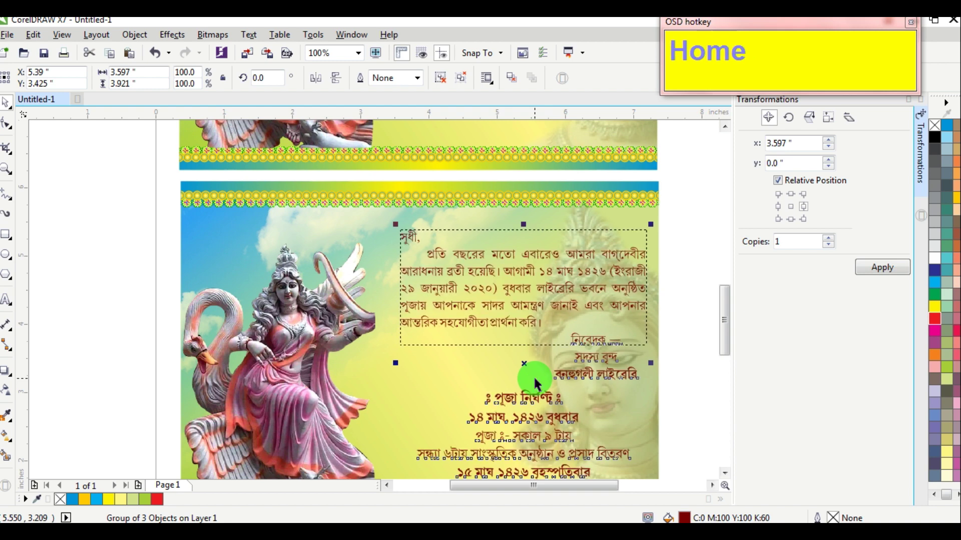
scroll(554, 386, "down", 1)
scroll(570, 380, "up", 1)
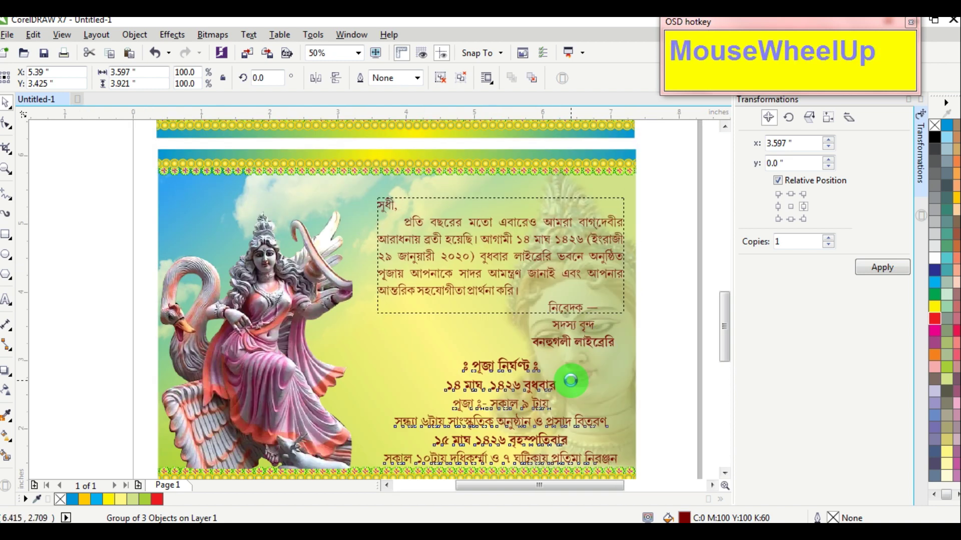
Nudge the Bengali text group up and left to X 5.23, Y 3.565 inches, clear of the lower card's borders and goddess figure
key("Up")
key("Up")
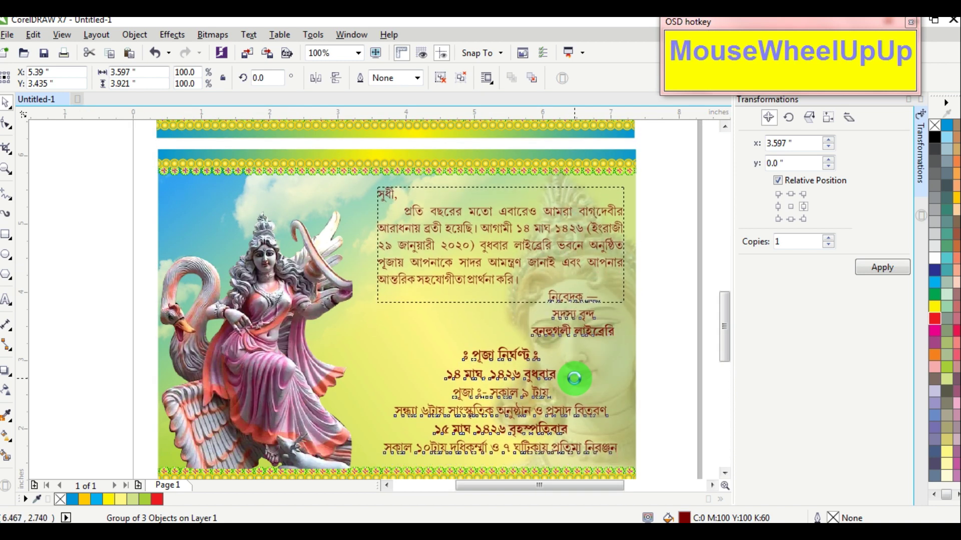
key("Left")
key("Left")
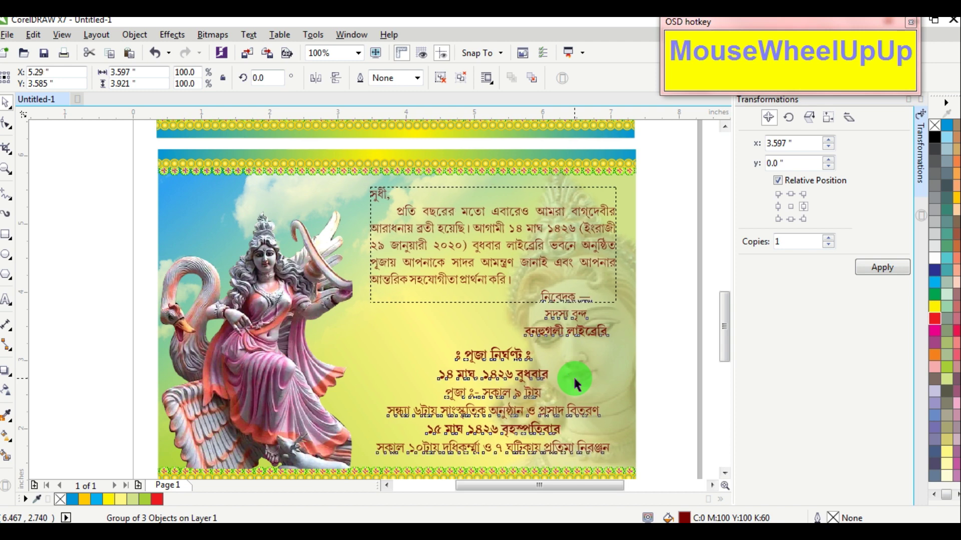
key("Down")
key("Down")
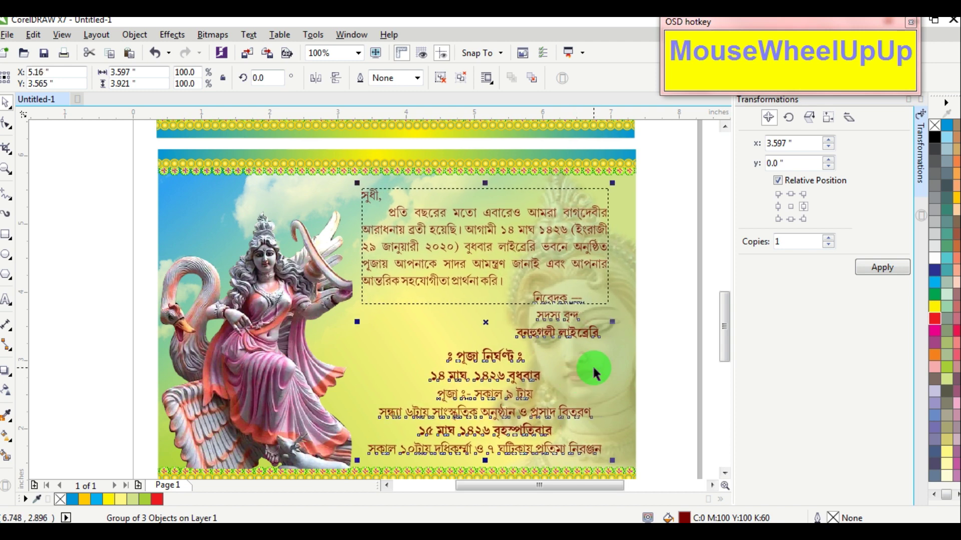
left_click(682, 296)
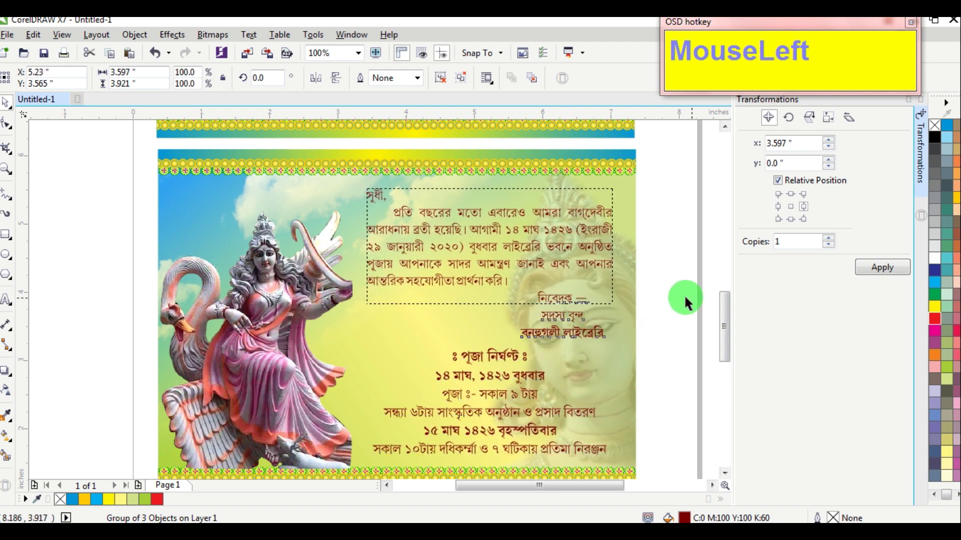
Close the Transformations docker and examine the lower card's borders, goddess figure and Bengali text at close range
left_click(839, 131)
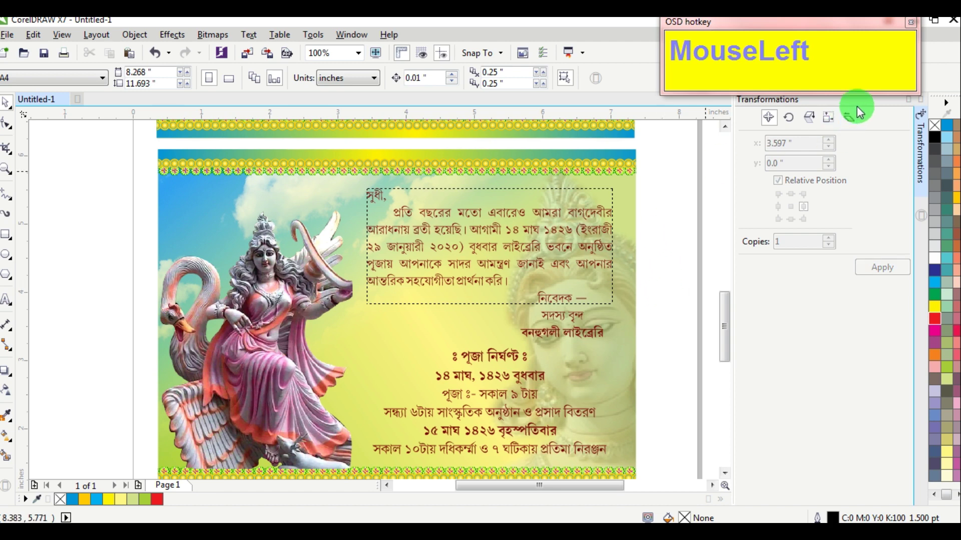
left_click(923, 102)
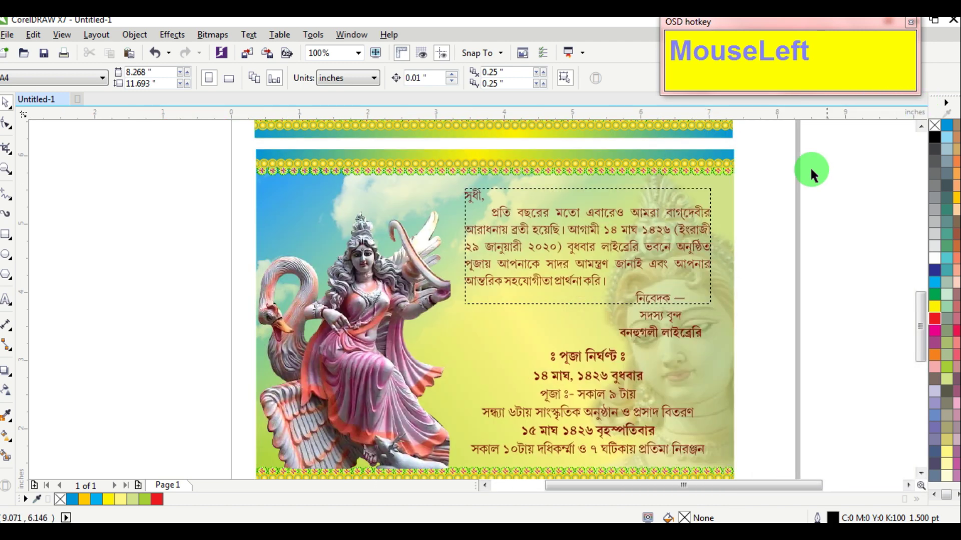
scroll(358, 166, "up", 3)
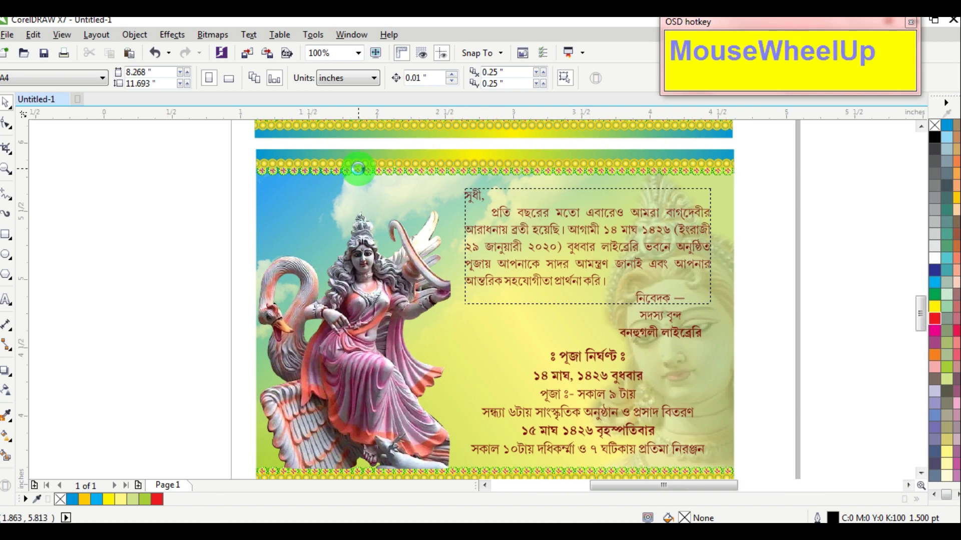
scroll(359, 173, "down", 4)
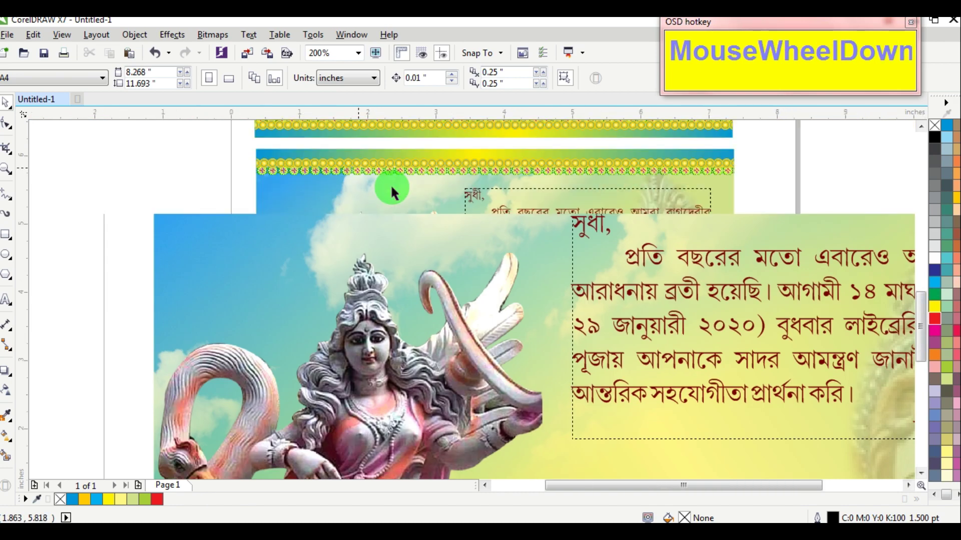
scroll(444, 331, "up", 2)
scroll(446, 333, "up", 1)
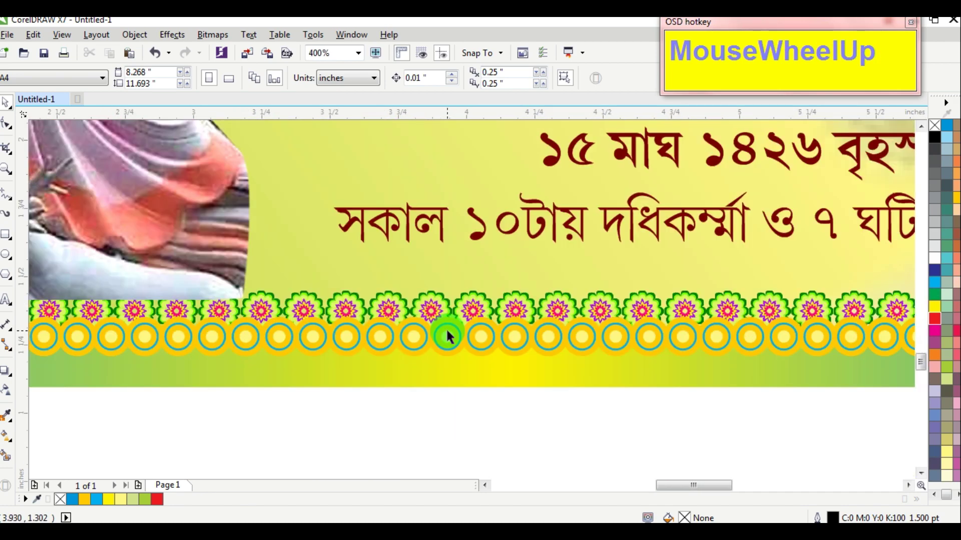
scroll(446, 330, "down", 4)
scroll(427, 247, "up", 5)
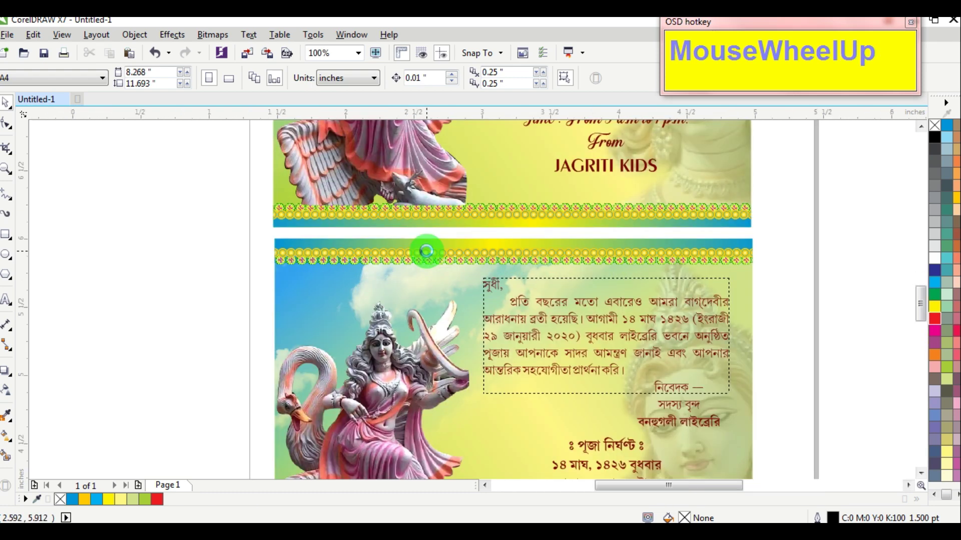
scroll(427, 251, "down", 5)
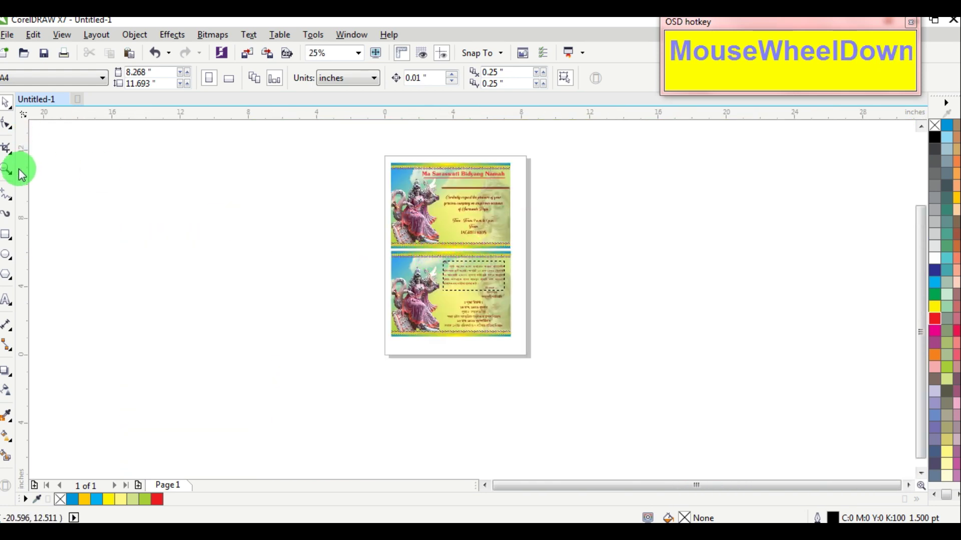
Frame the lower card closely and check its layout in a full-screen preview
left_click(6, 169)
left_click_drag(378, 249, 519, 340)
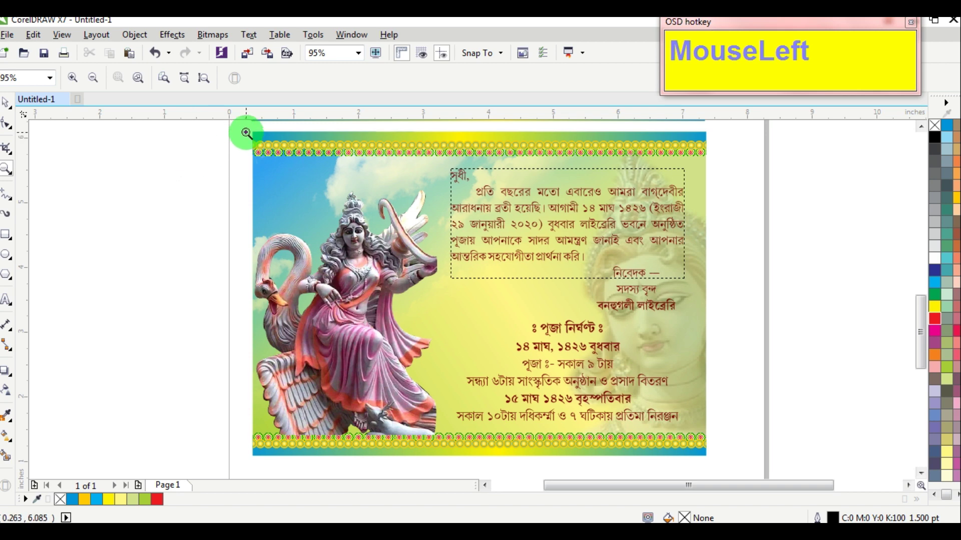
left_click(720, 455)
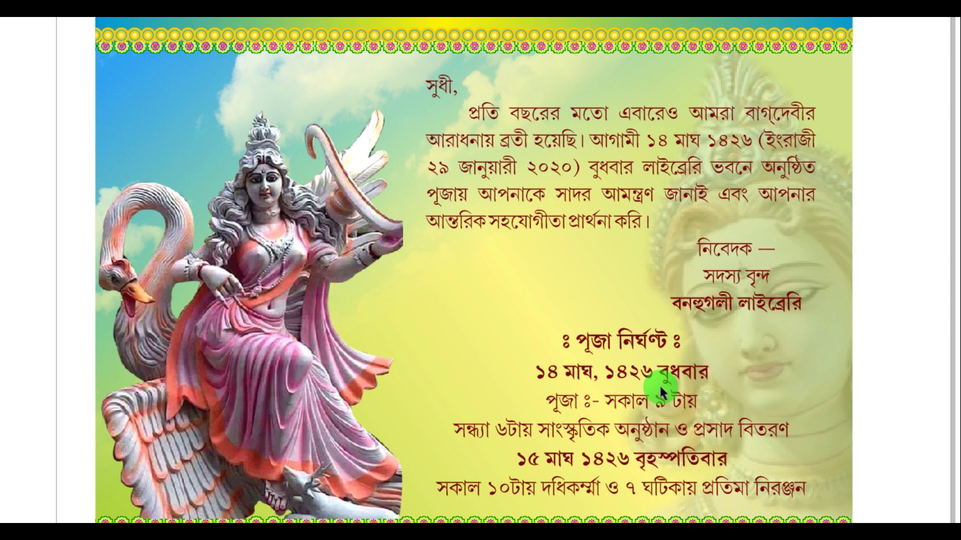
key("Escape")
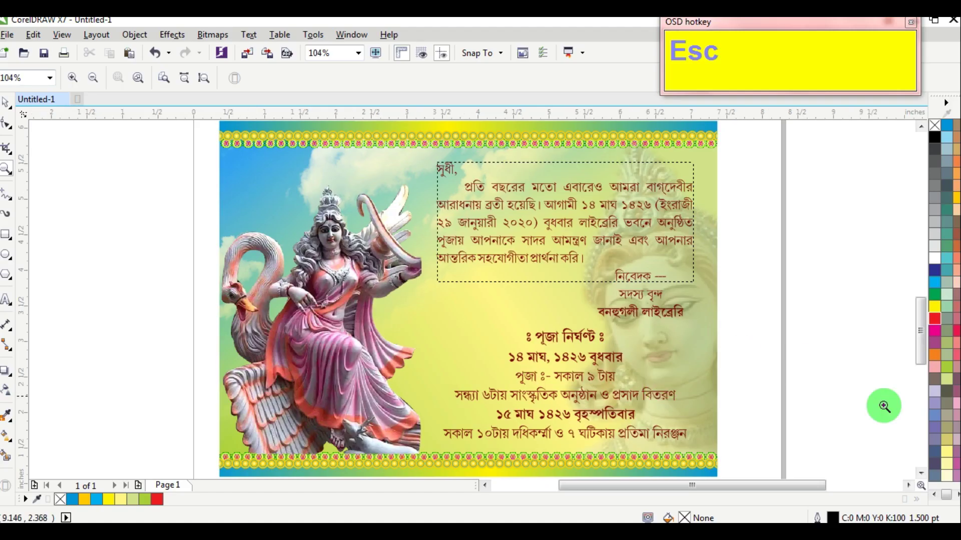